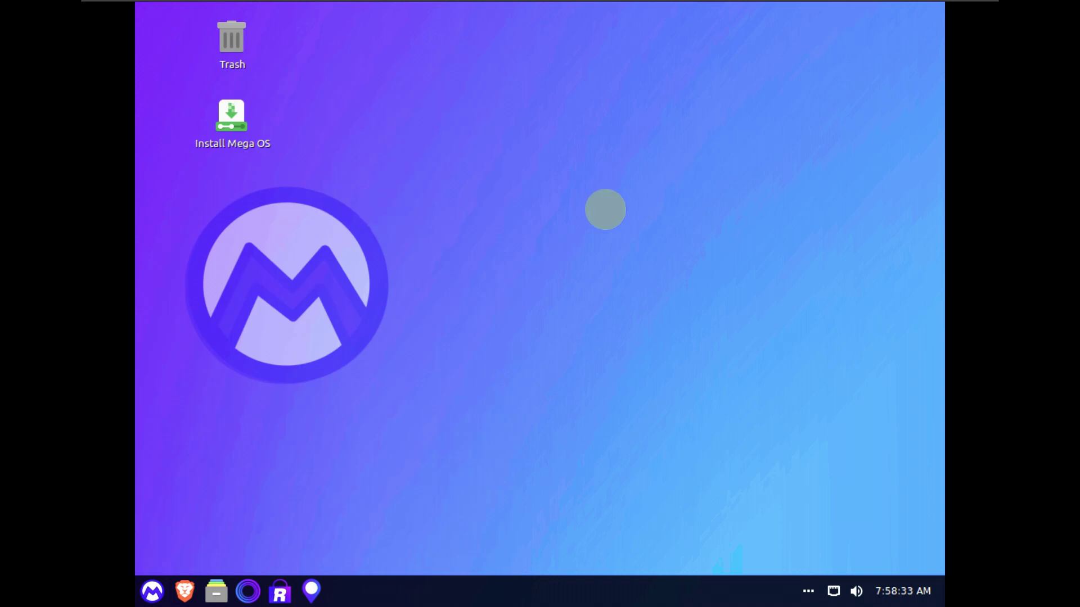
Set the display resolution to 1920 × 1080 (16:9), keep the new configuration and close the display settings.
mouse_move(899, 3)
click(560, 20)
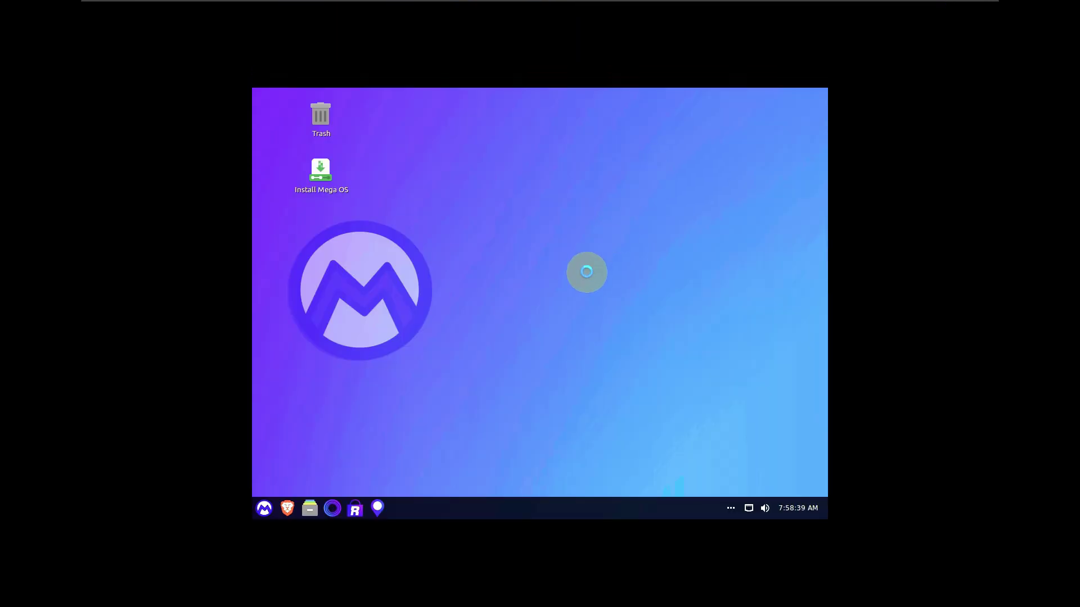
click(537, 307)
scroll(543, 304, up, 3)
click(508, 232)
click(667, 470)
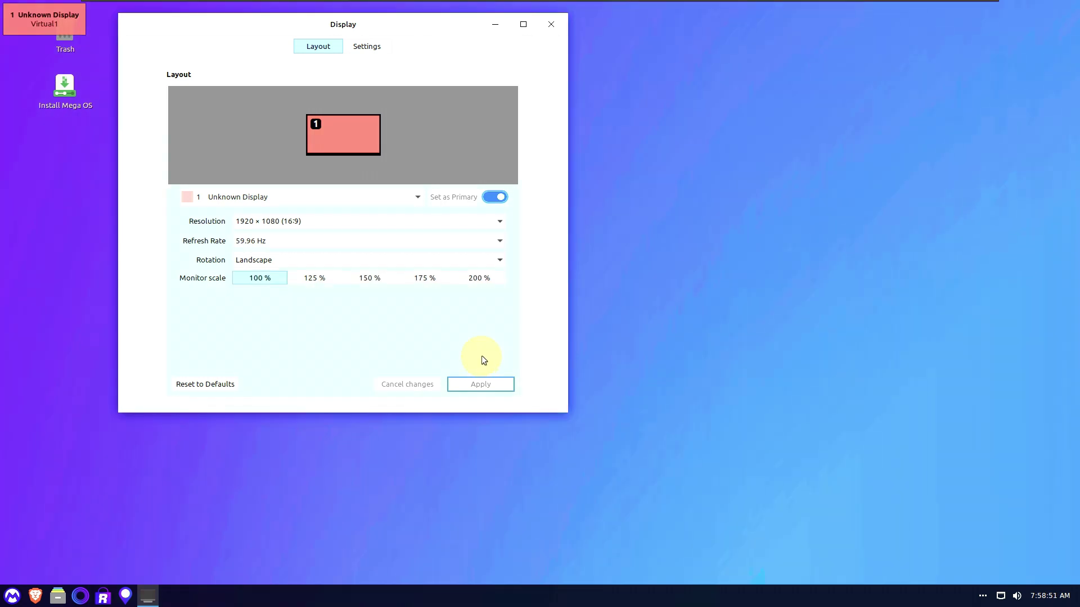
drag(380, 29, 681, 74)
click(615, 344)
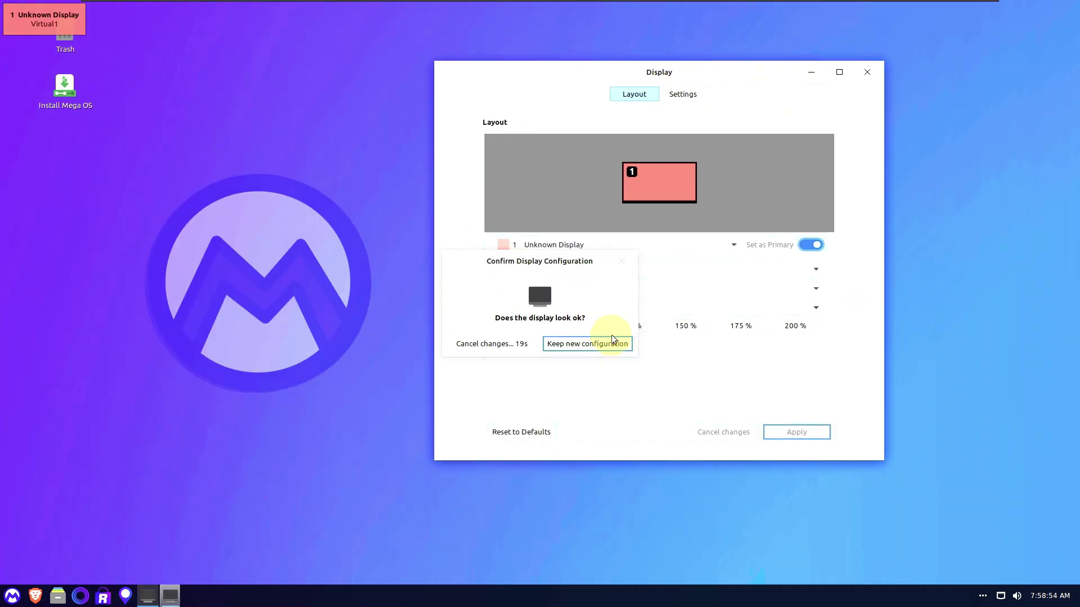
click(868, 72)
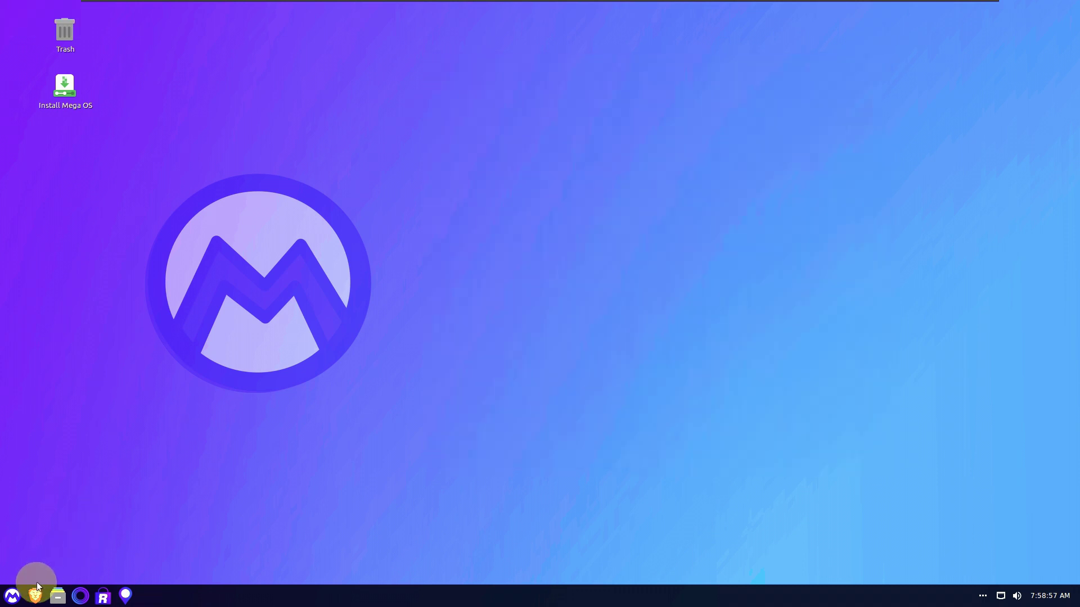
Show the Preferences category of the application menu and enlarge the menu to five columns of applications.
click(14, 596)
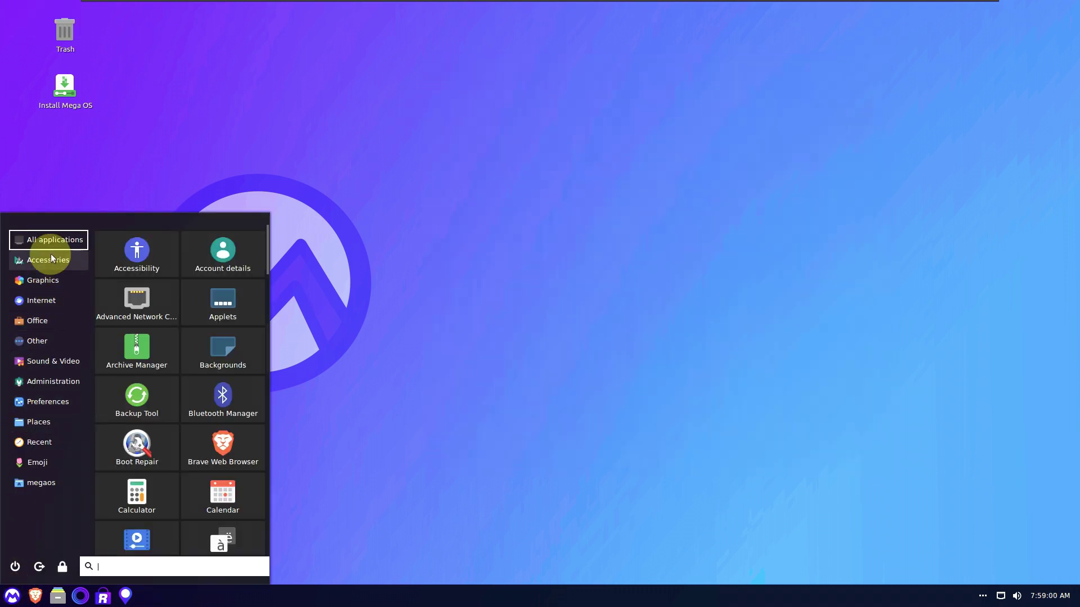
click(59, 393)
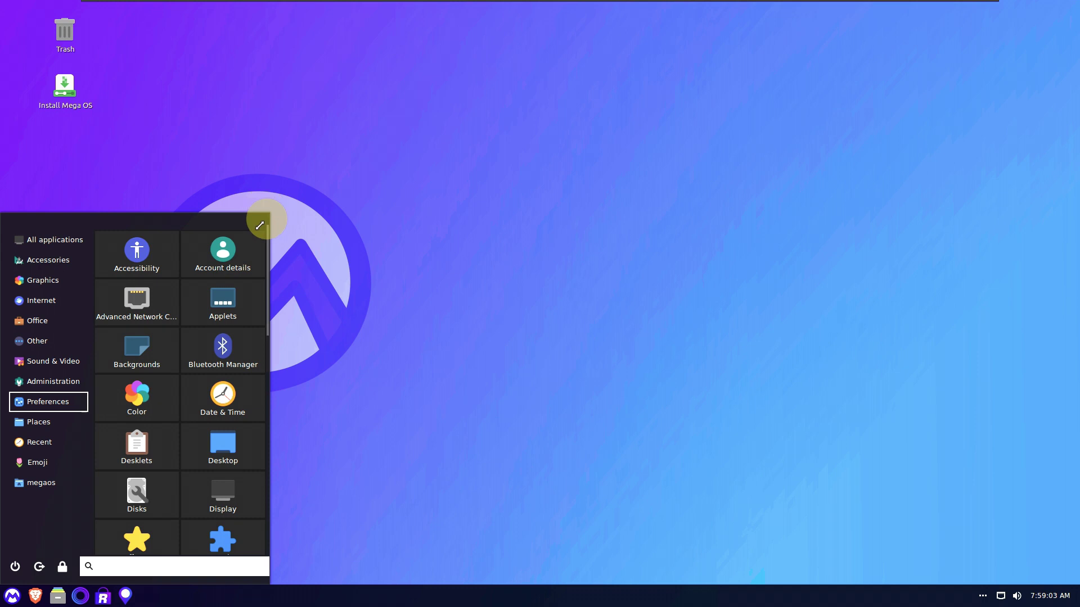
drag(268, 214, 560, 83)
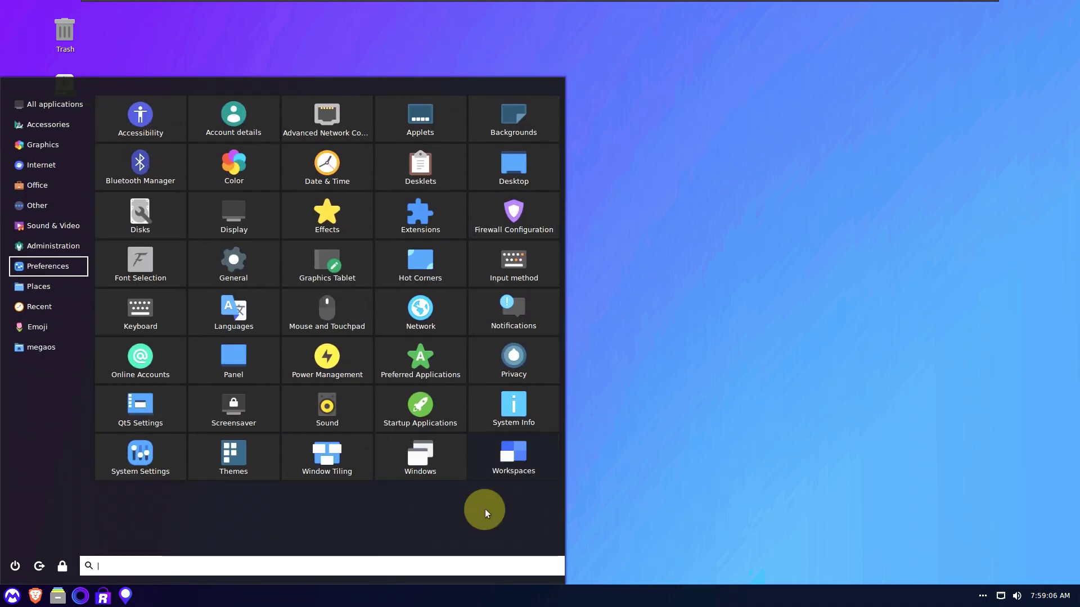
Examine the operating system name and version details in System Info, and close it.
click(570, 400)
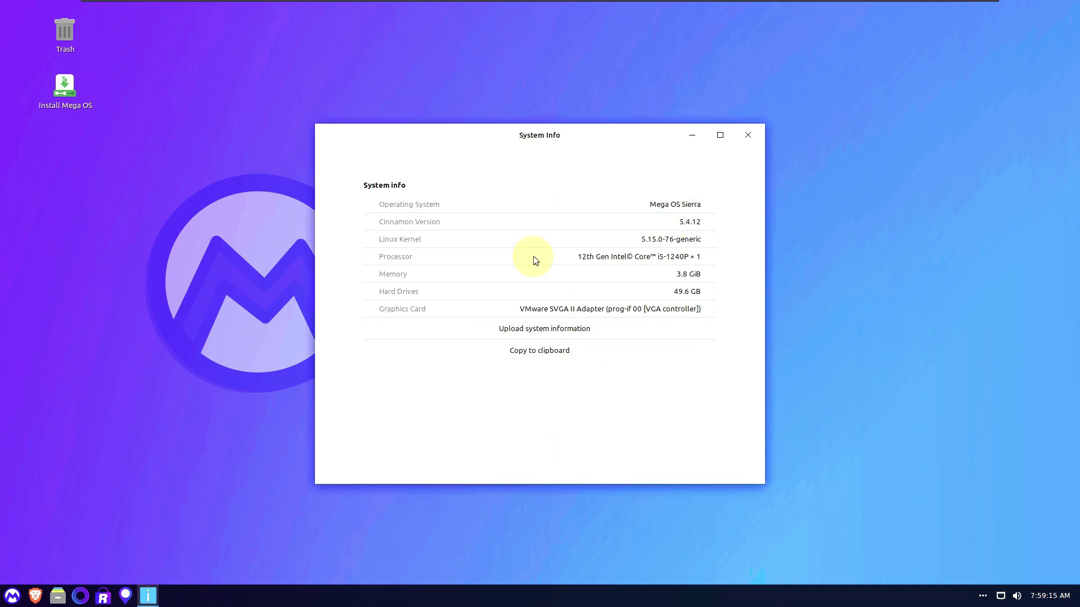
drag(650, 203, 675, 226)
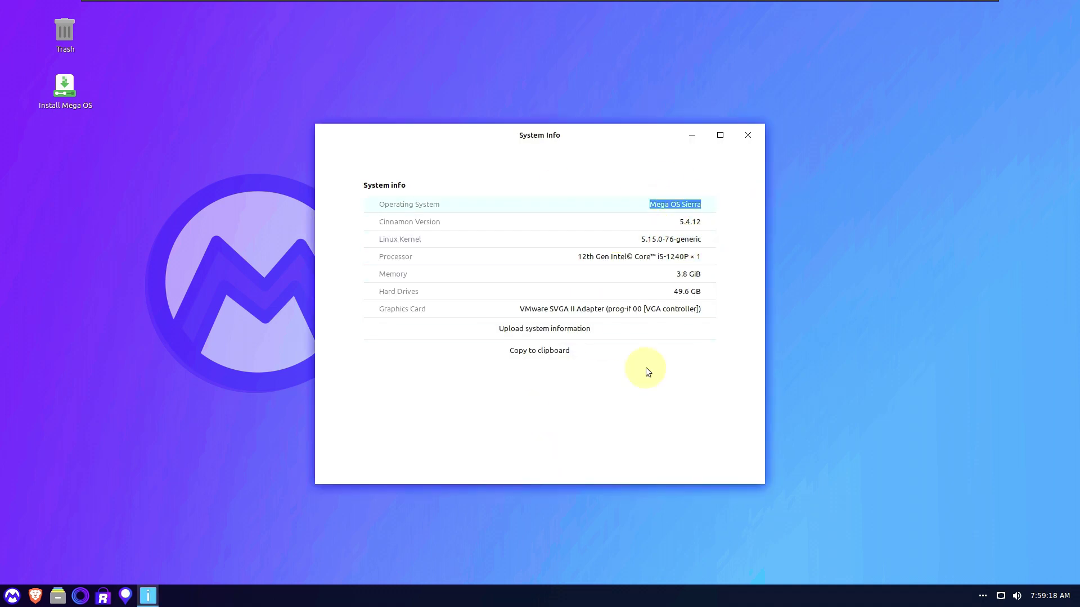
click(755, 137)
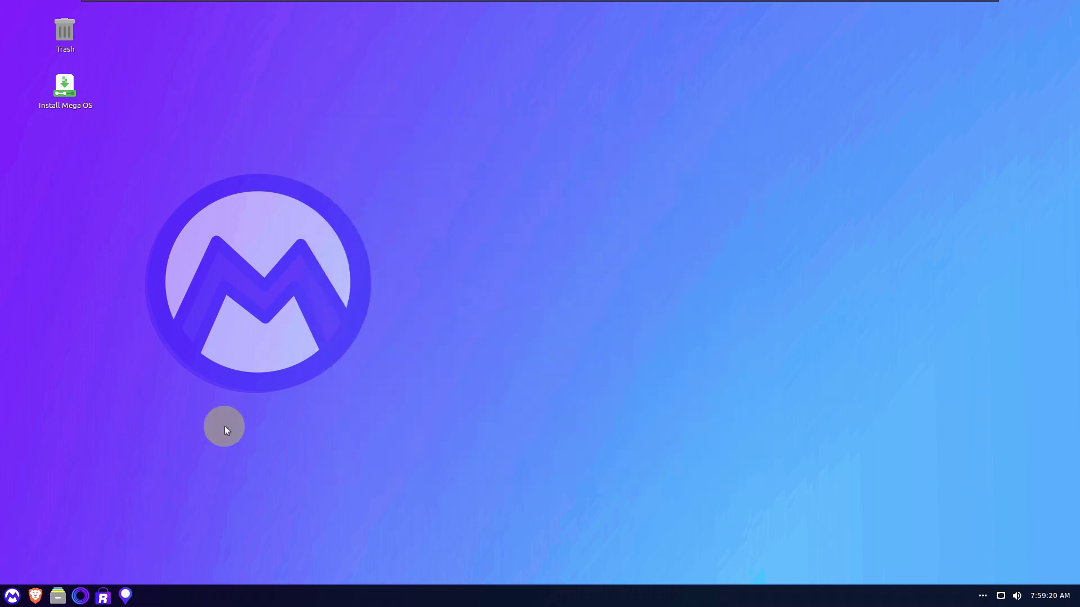
Launch System Monitor from the list of all applications and maximize its window.
click(11, 598)
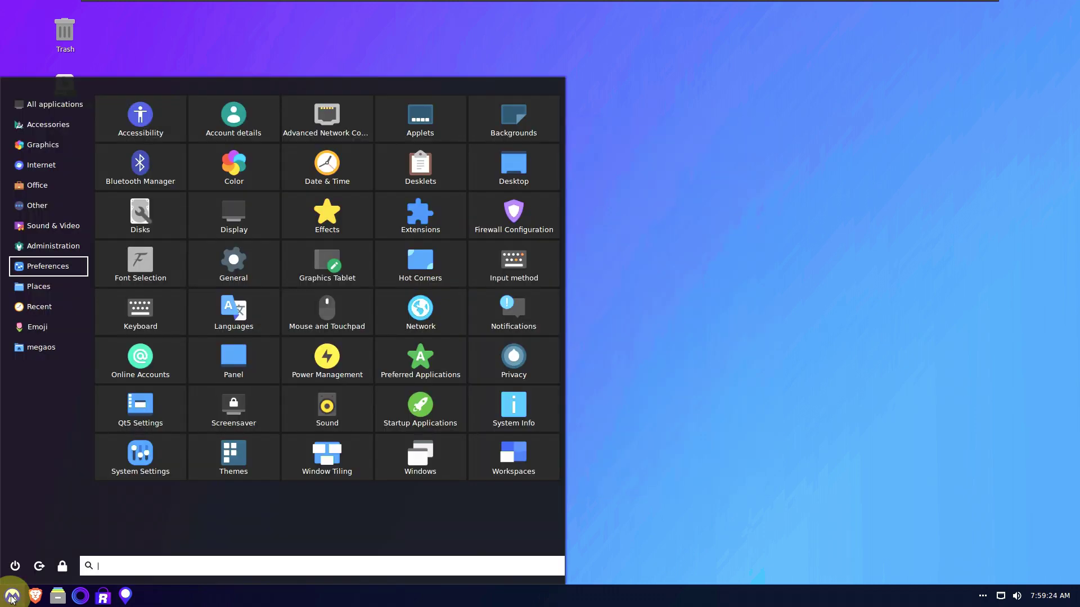
click(45, 105)
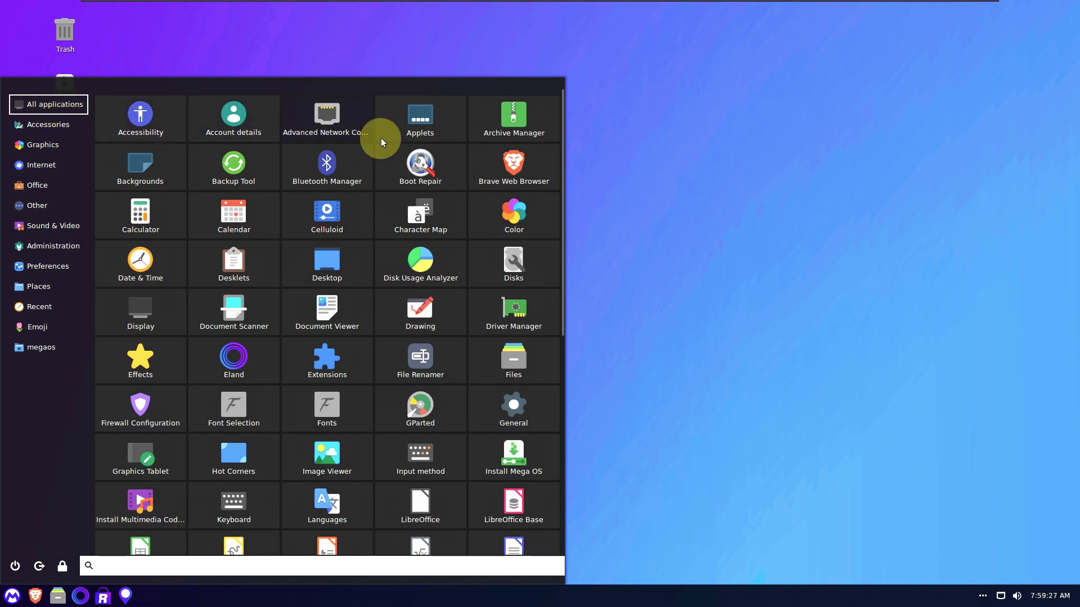
scroll(440, 485, down, 8)
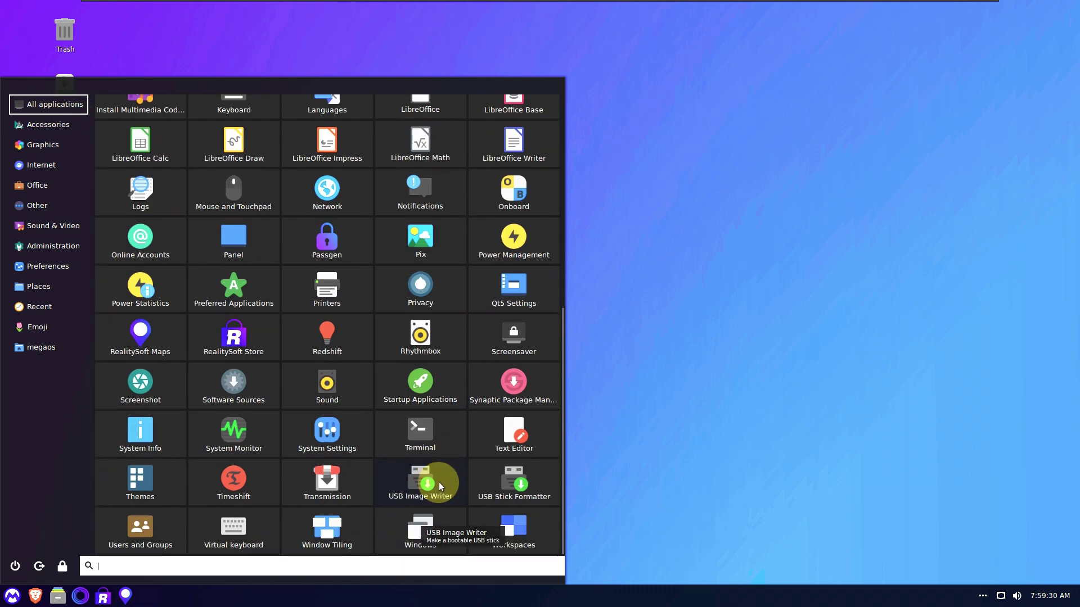
click(246, 460)
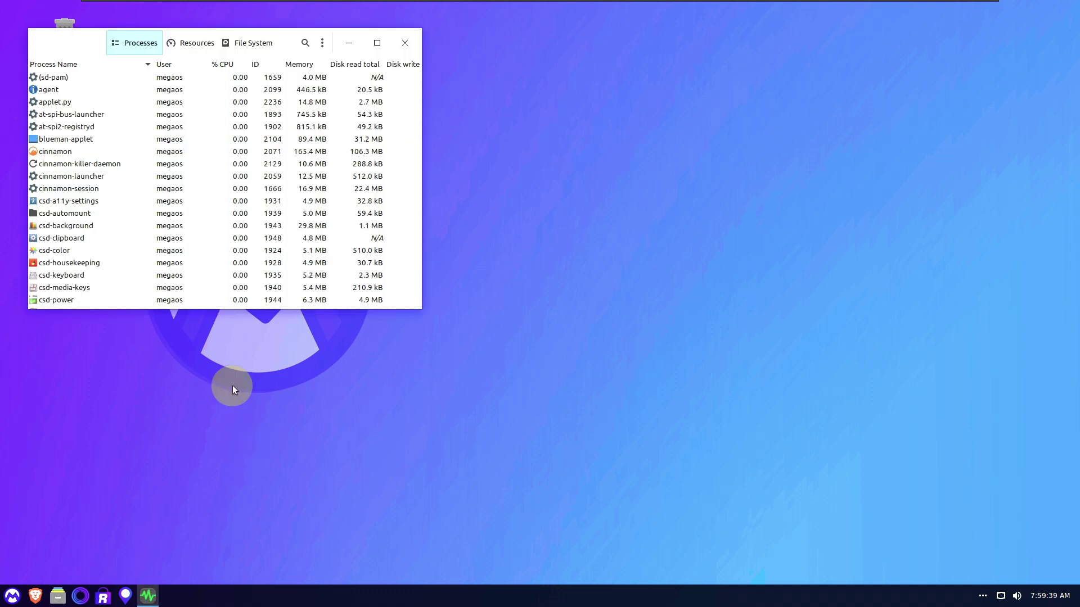
click(375, 49)
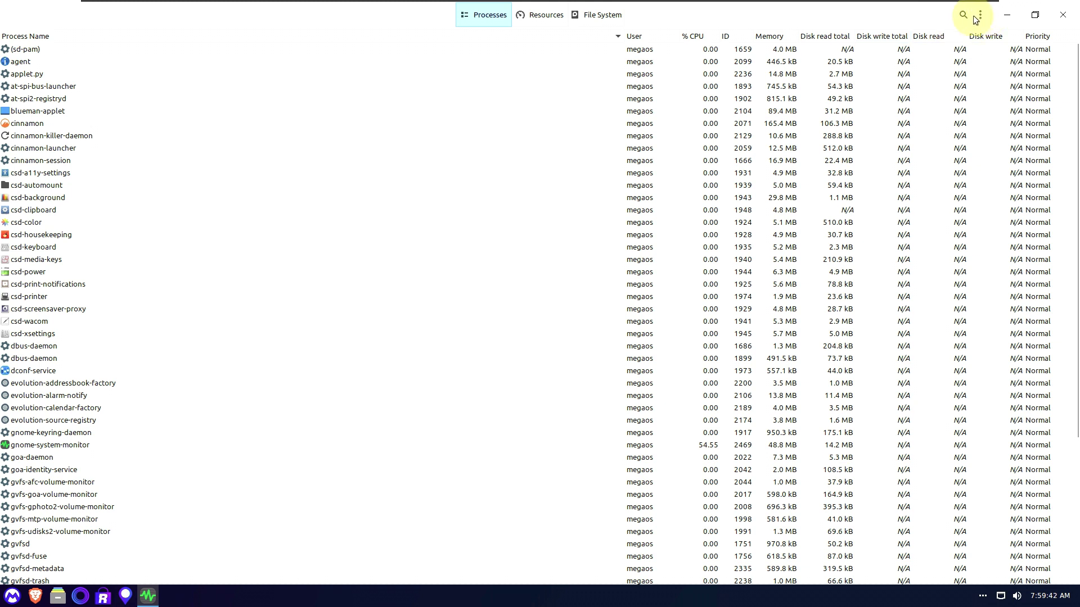
Check the version of System Monitor in its About information and look through the list of running processes.
click(983, 15)
click(951, 157)
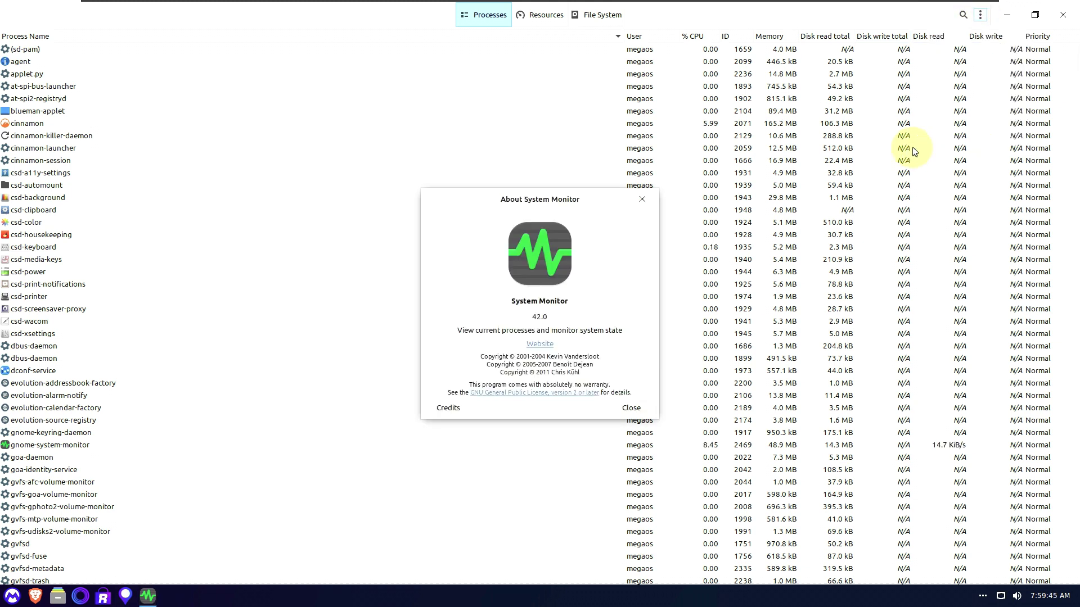
double_click(540, 316)
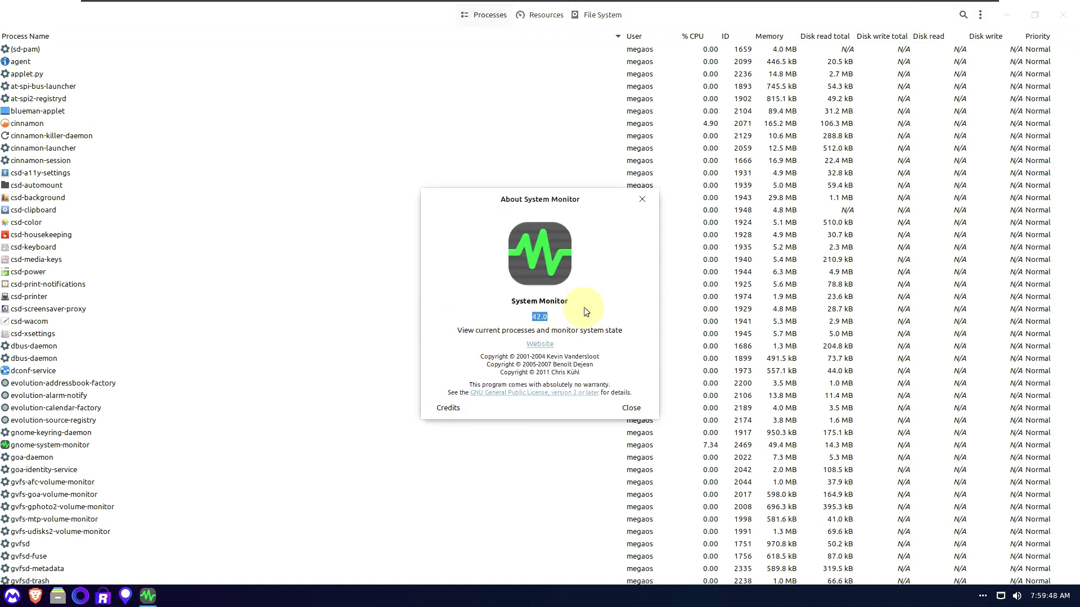
click(632, 412)
scroll(410, 222, down, 5)
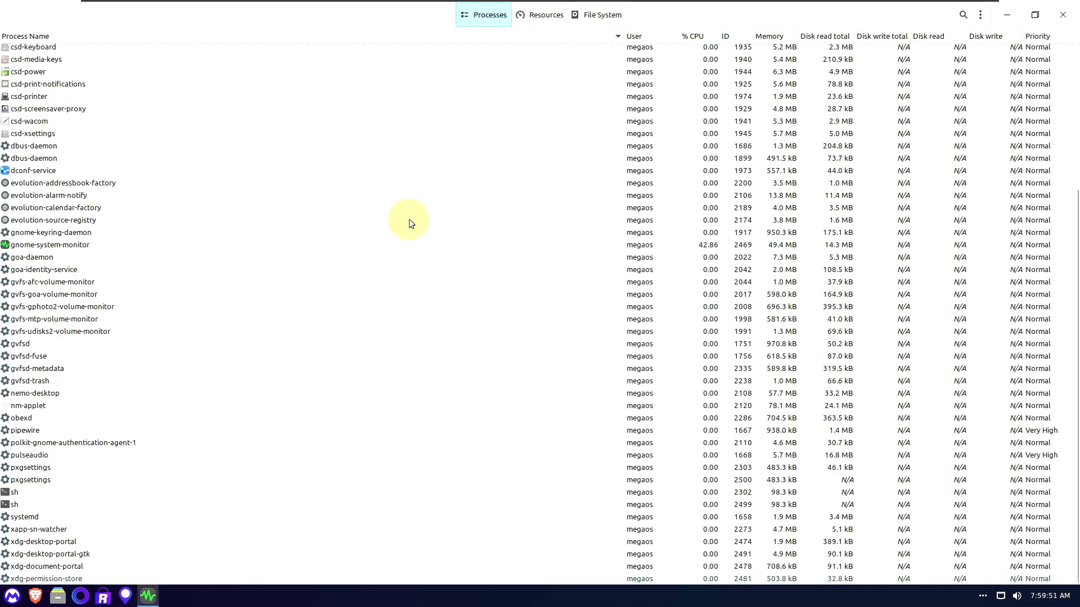
scroll(410, 223, up, 3)
scroll(409, 223, down, 3)
Set the Memory and CPU1 graph colours to green in the resource view.
click(531, 16)
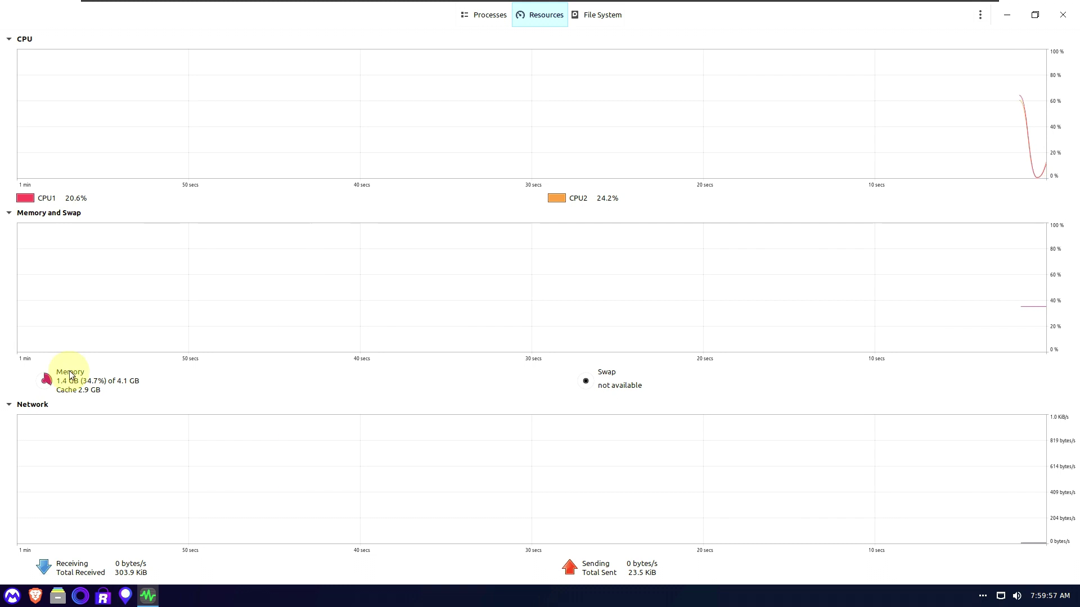
click(46, 380)
click(451, 287)
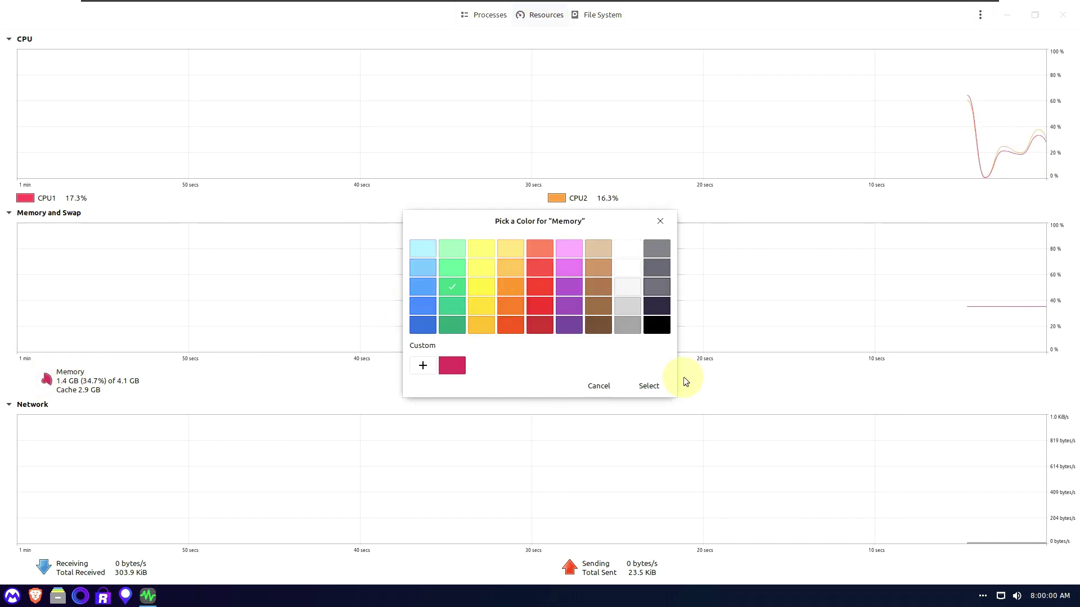
click(645, 388)
click(24, 198)
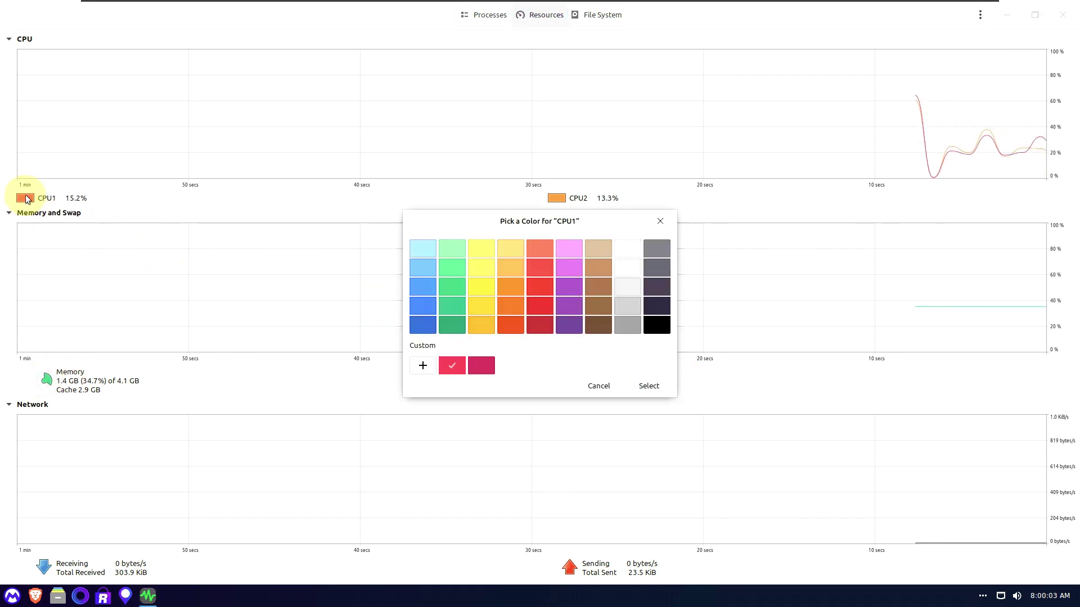
click(451, 287)
click(649, 385)
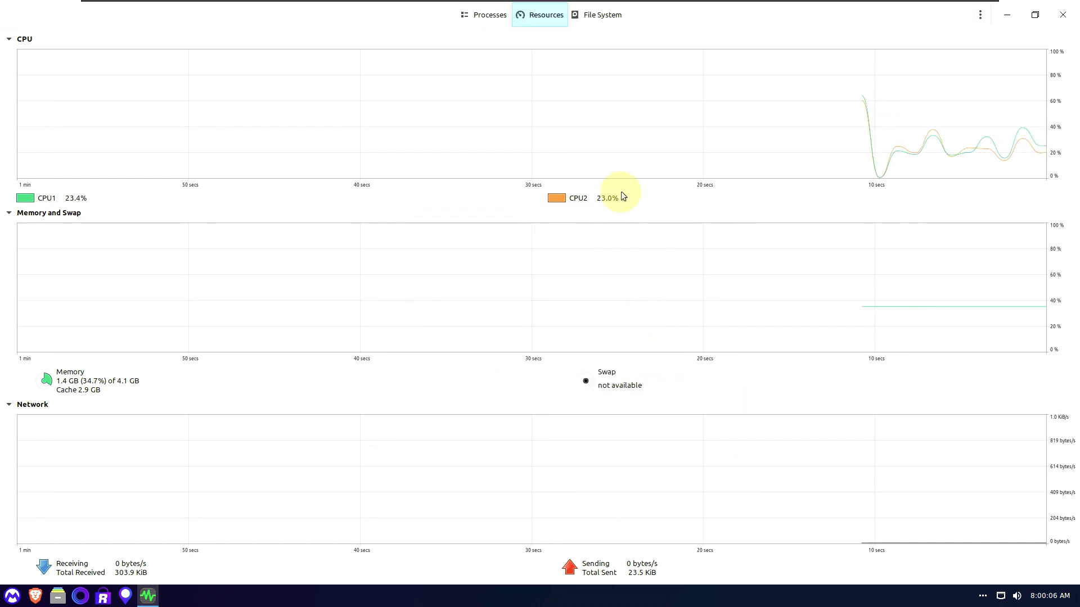
View the file system list, return to the resource graphs and check the About information again.
click(599, 17)
click(543, 24)
click(980, 14)
click(979, 88)
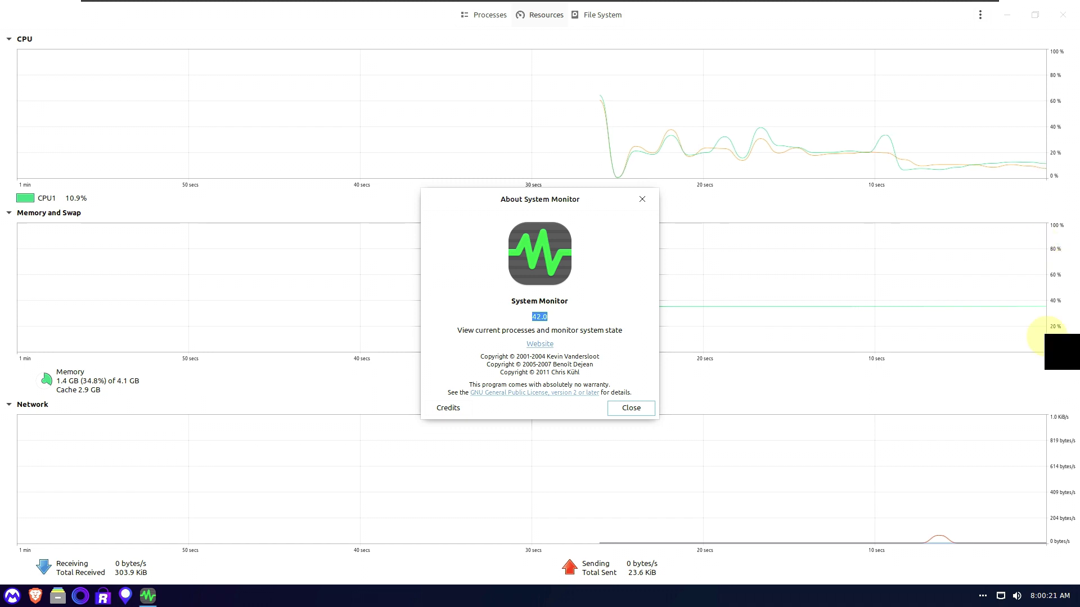
click(630, 407)
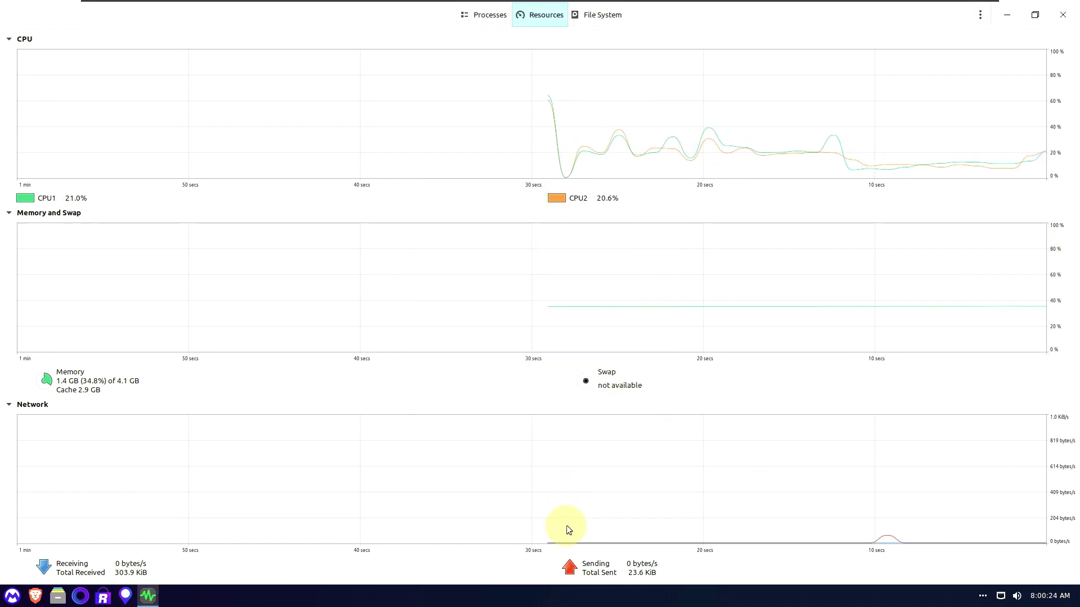
Look through the full list of running processes again.
click(476, 17)
scroll(548, 349, up, 5)
scroll(548, 349, down, 5)
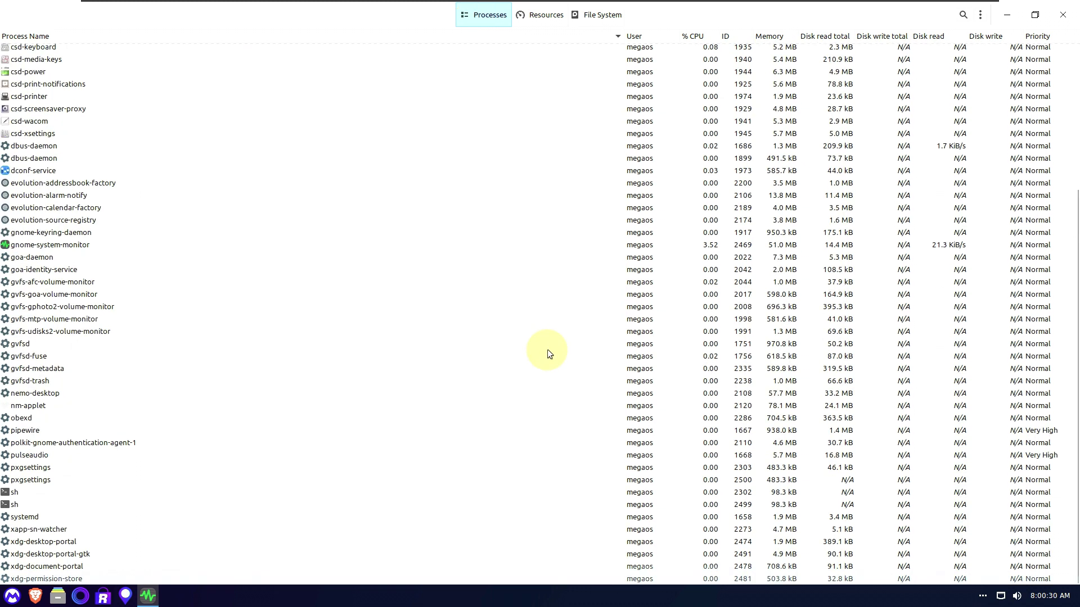
Return to the resource graphs, and restore System Monitor to a smaller window parked in the desktop's upper-right corner.
click(524, 24)
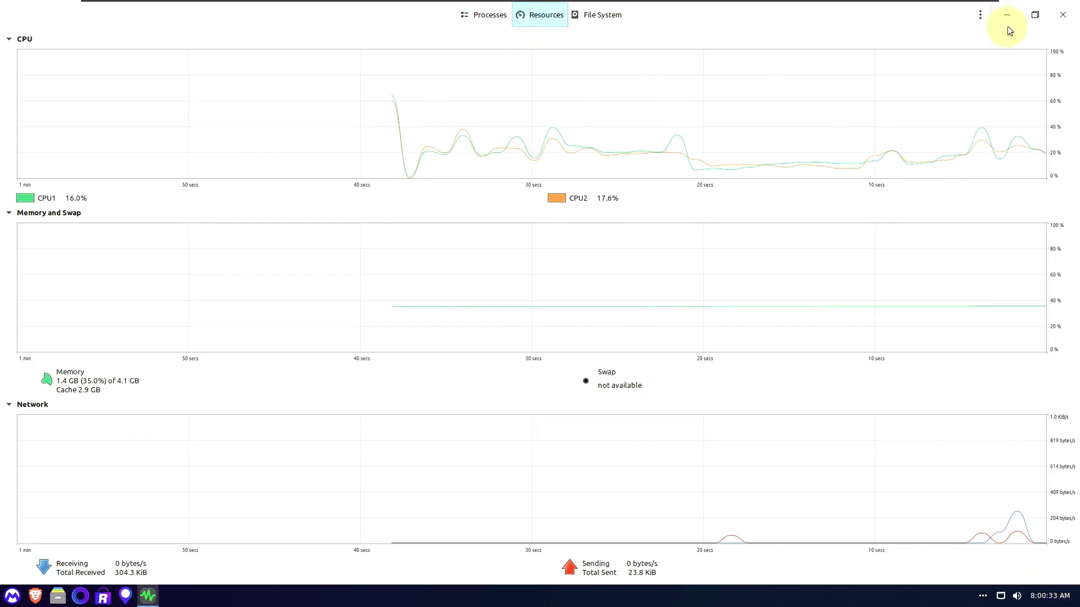
click(1027, 19)
drag(265, 48, 962, 14)
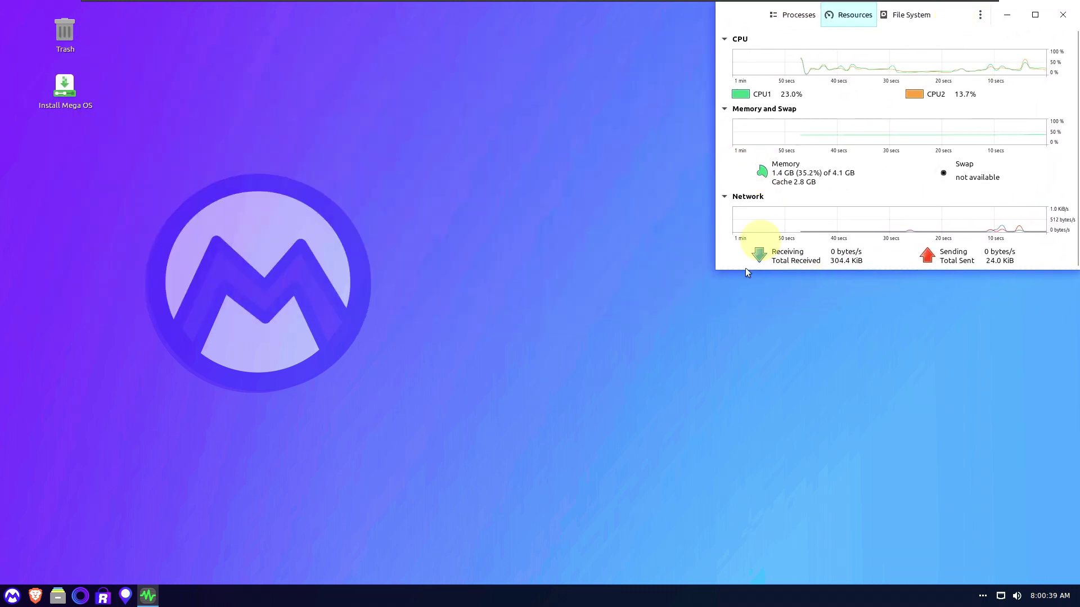
Launch Terminal from the list of all applications.
click(13, 596)
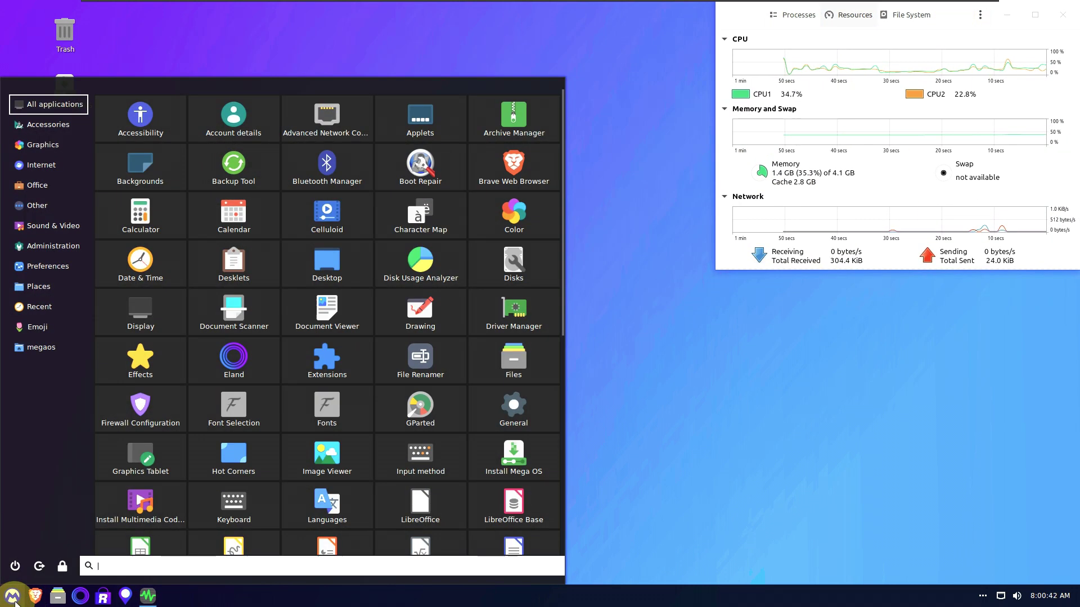
click(720, 410)
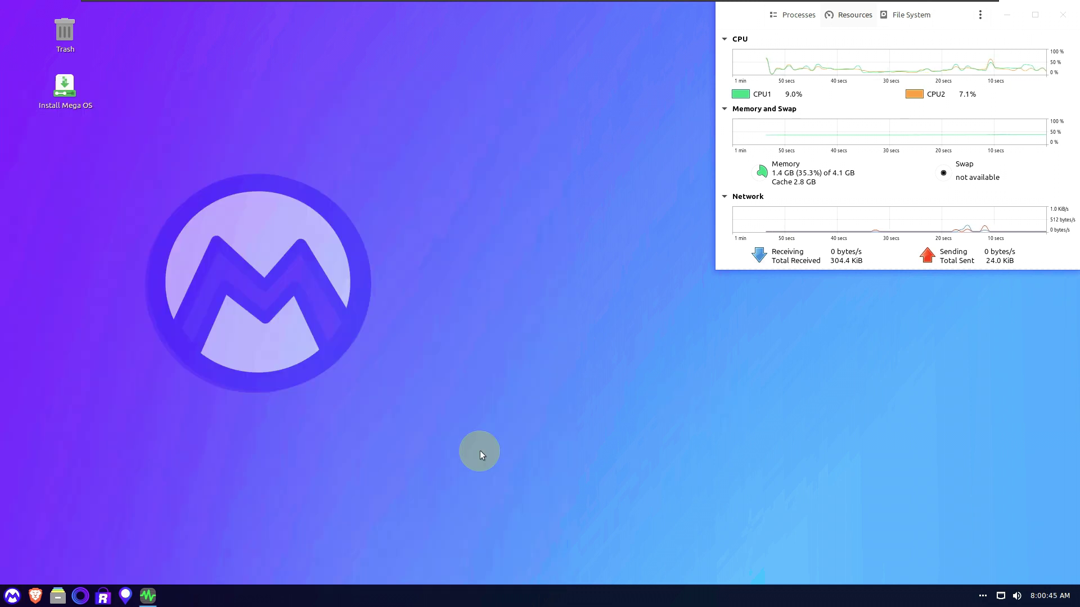
click(22, 599)
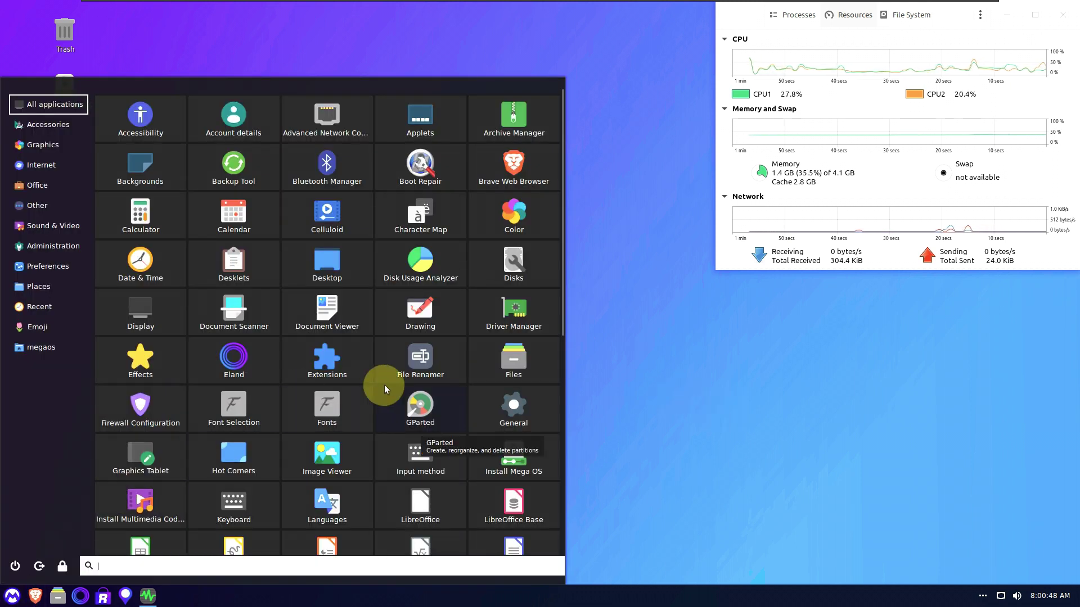
scroll(384, 384, down, 3)
scroll(383, 385, down, 4)
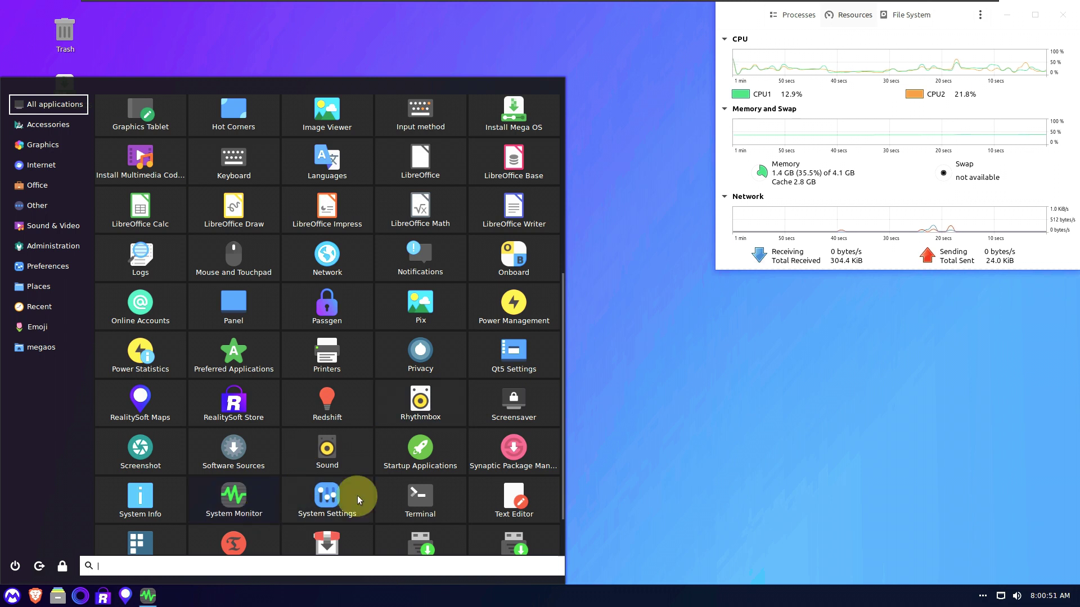
click(401, 500)
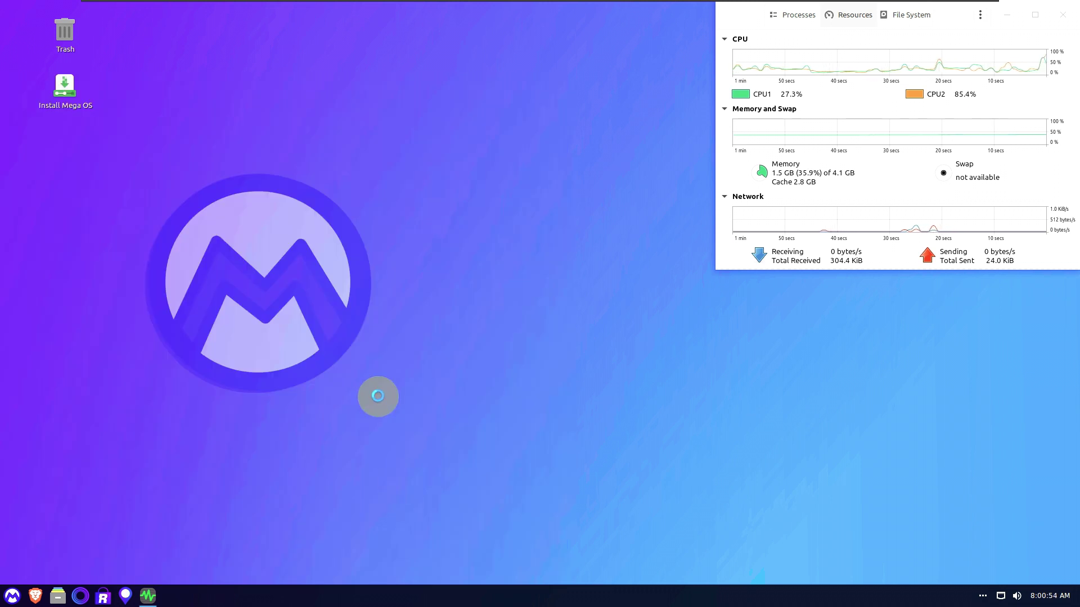
Enlarge the terminal window and place it beside the System Monitor window.
drag(356, 46, 364, 68)
drag(544, 314, 714, 495)
drag(555, 65, 284, 39)
Check the GNOME Terminal version in its About information and run the inxi command for system details.
click(202, 62)
click(214, 91)
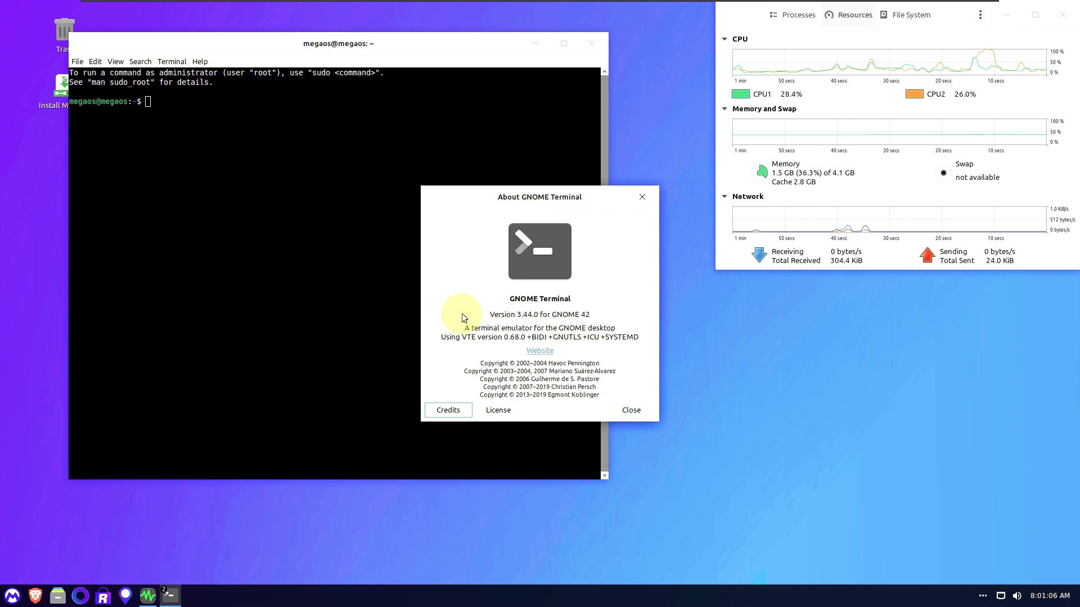
click(630, 411)
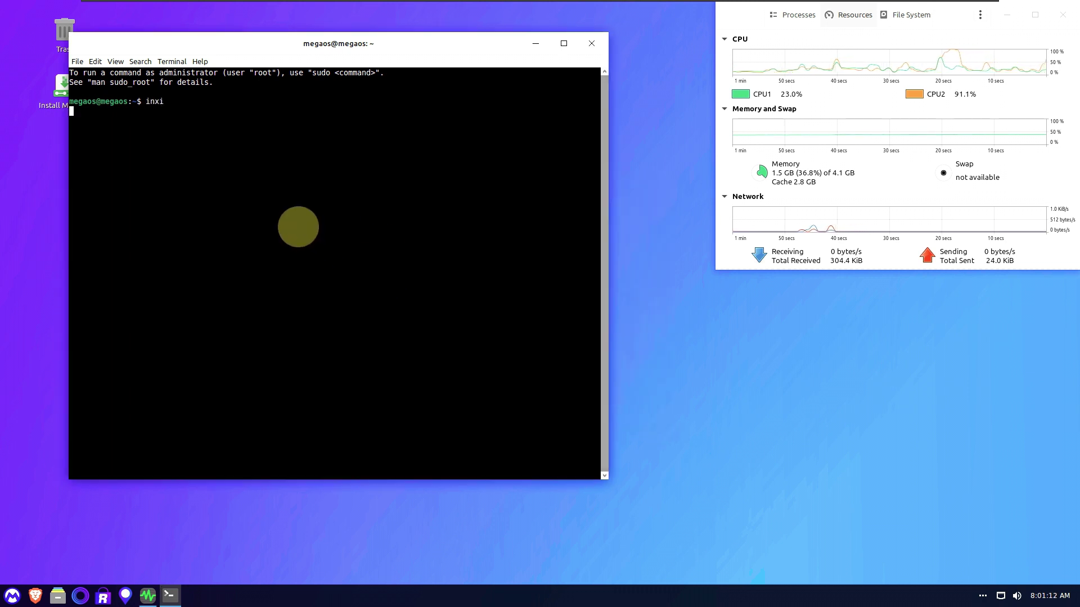
key(Return)
Turn off the use of system theme colors for the terminal's Unnamed profile.
click(95, 61)
click(114, 131)
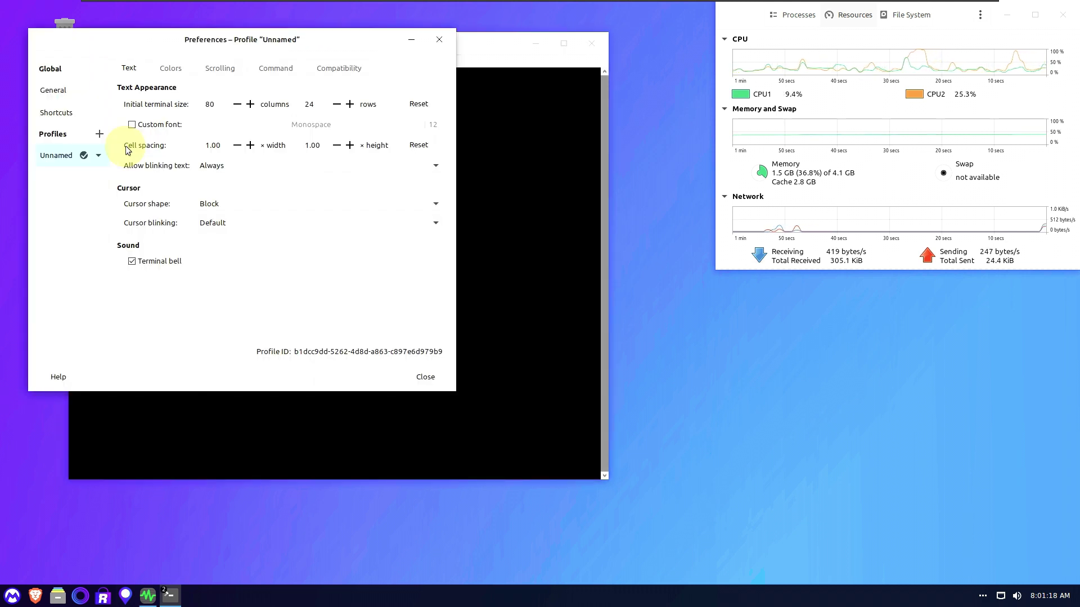
click(190, 69)
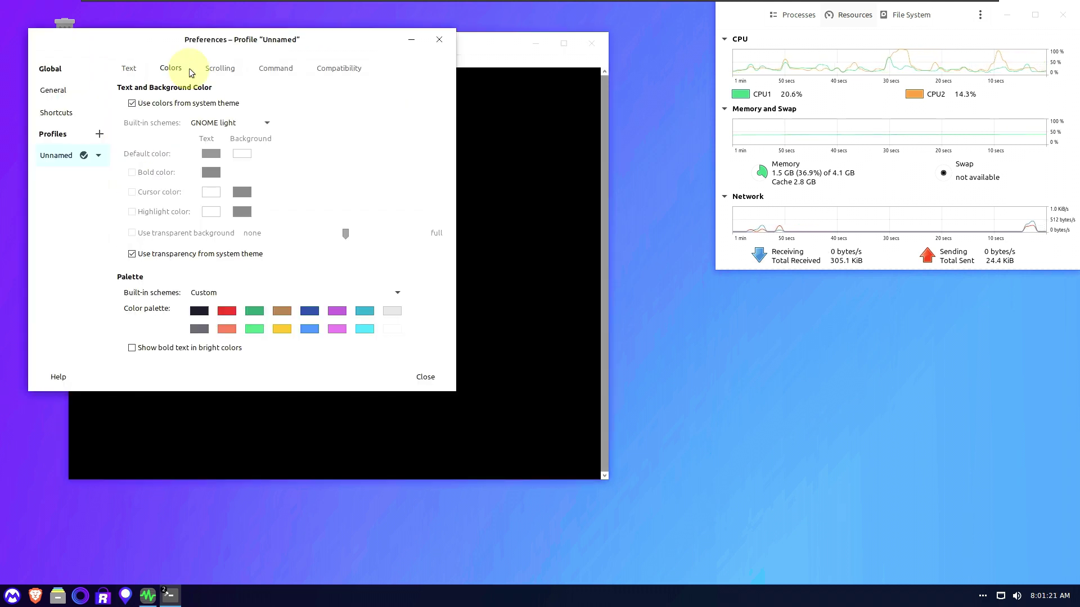
click(181, 104)
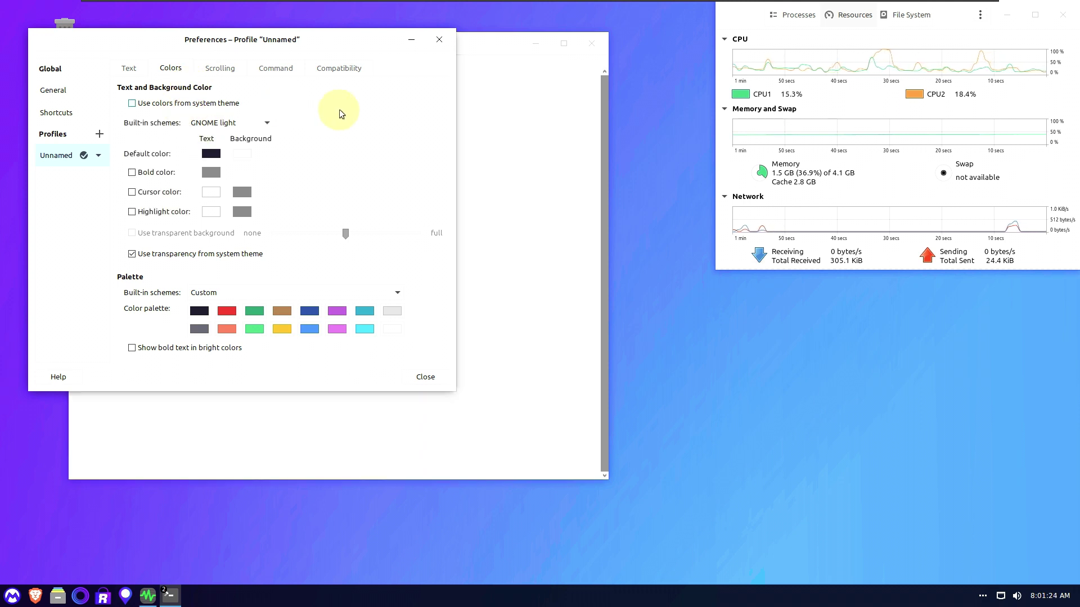
Review the profile's text, color, scrolling, command and compatibility preferences, and close the preferences.
click(131, 68)
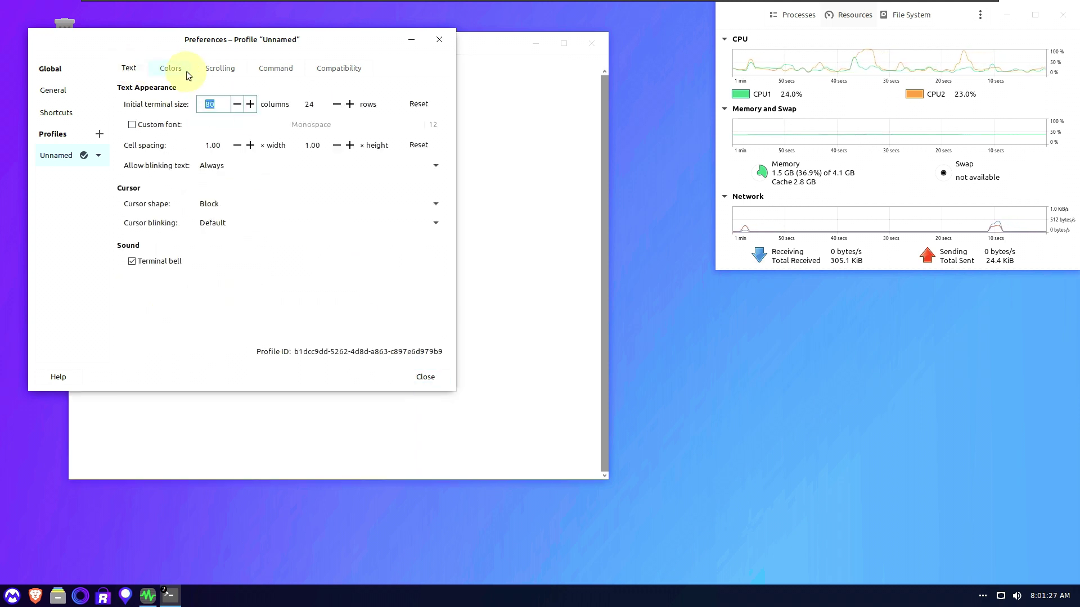
click(171, 68)
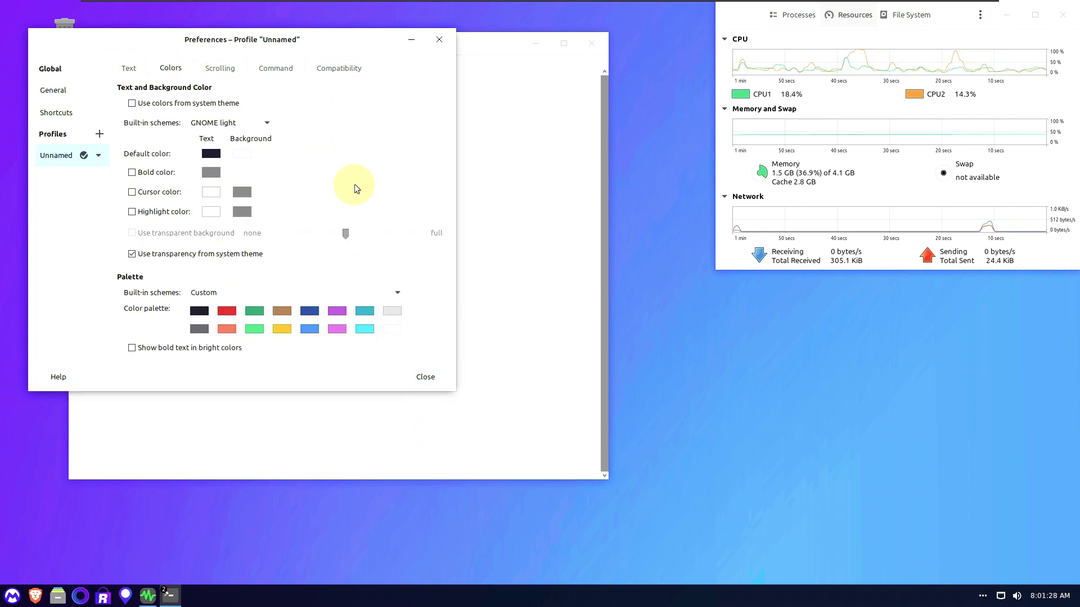
click(228, 69)
click(284, 68)
click(321, 67)
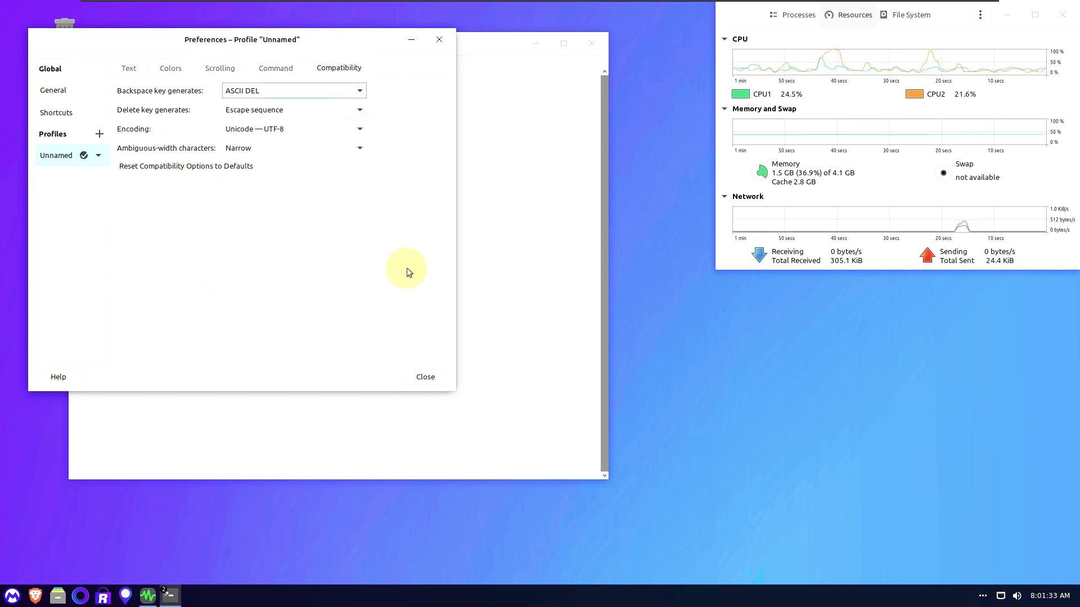
click(428, 378)
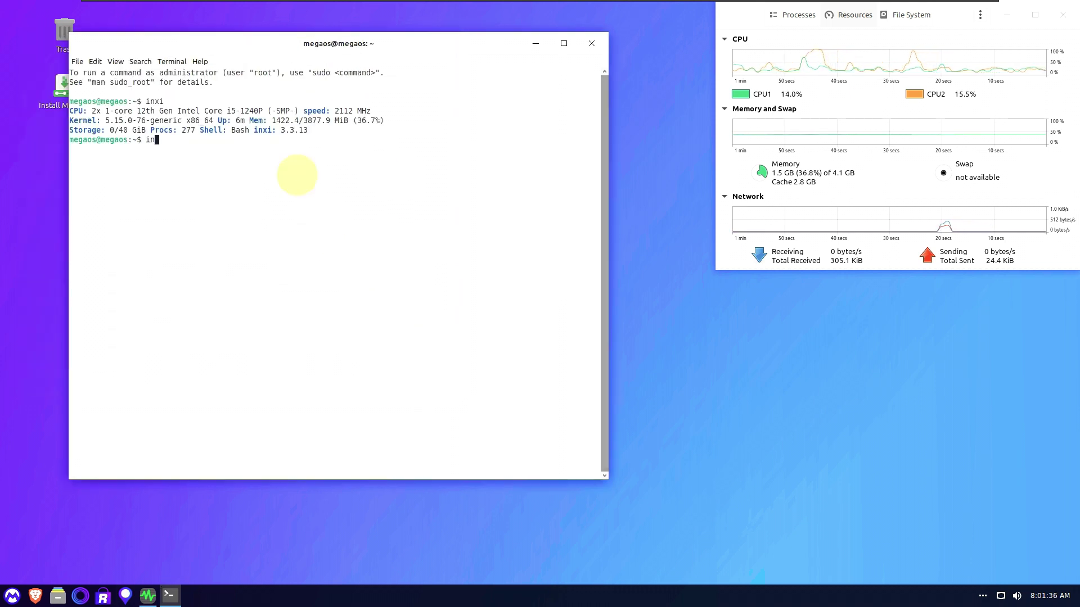
Run inxi -b for basic system information and inxi -G for the graphics details.
key(Return)
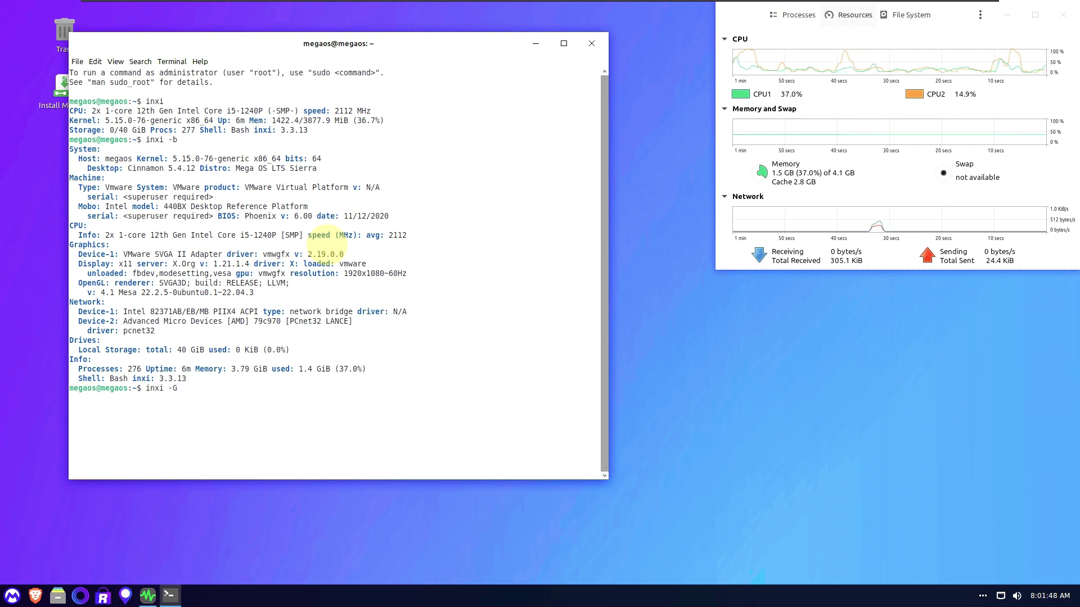
text(inxi -G)
key(Return)
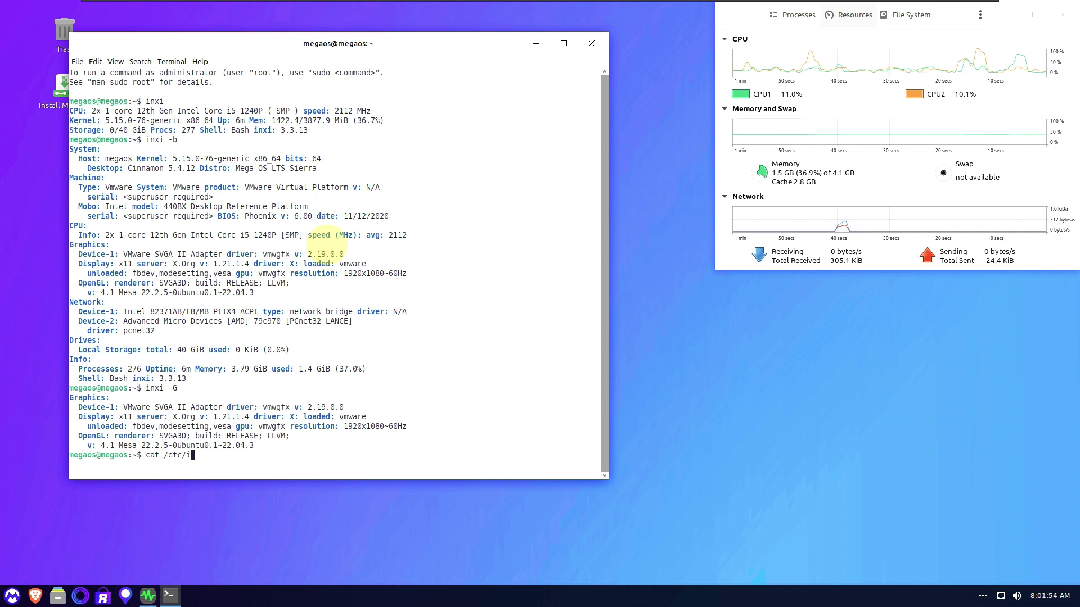
Print the distribution name with cat /etc/issue and show the system summary with neofetch.
text(cat /etc/issue)
key(Return)
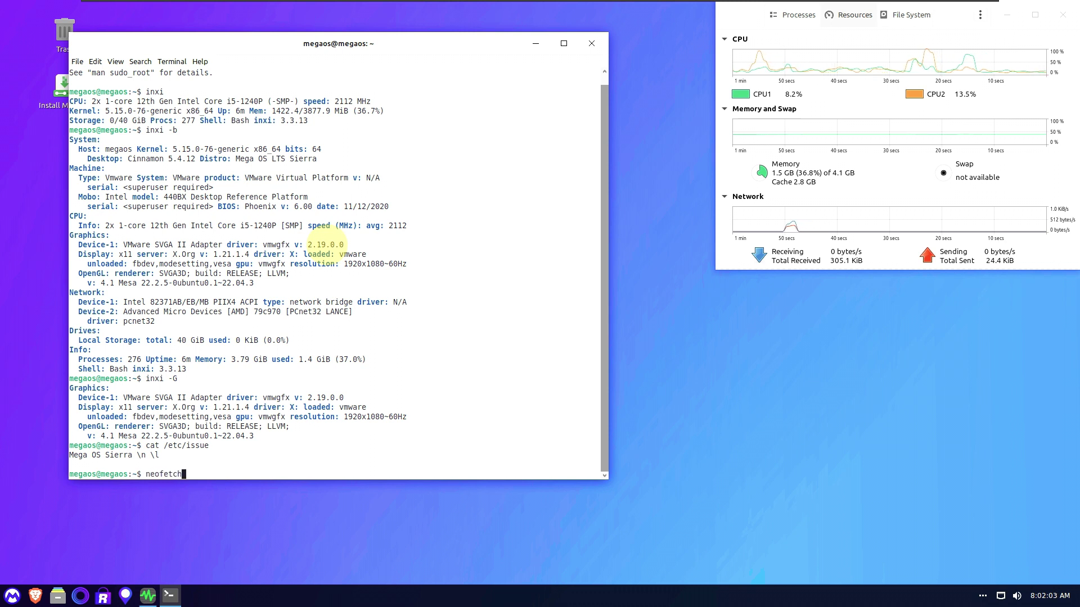
text(neofetch)
key(Return)
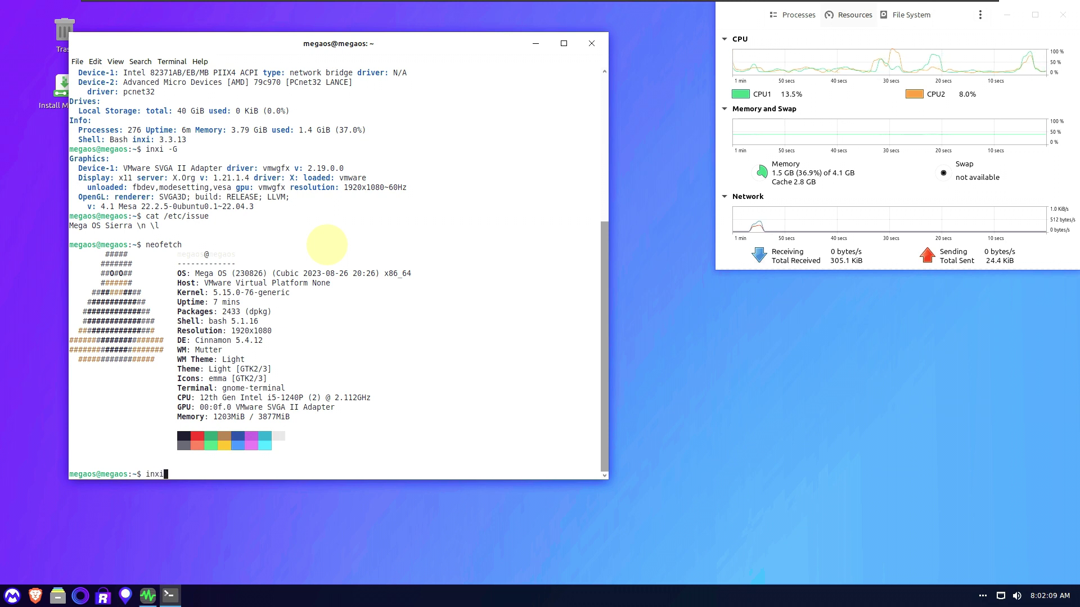
Print the detailed hardware report with inxi -sv8, and try to run htop.
text(inxi -sv8)
key(Return)
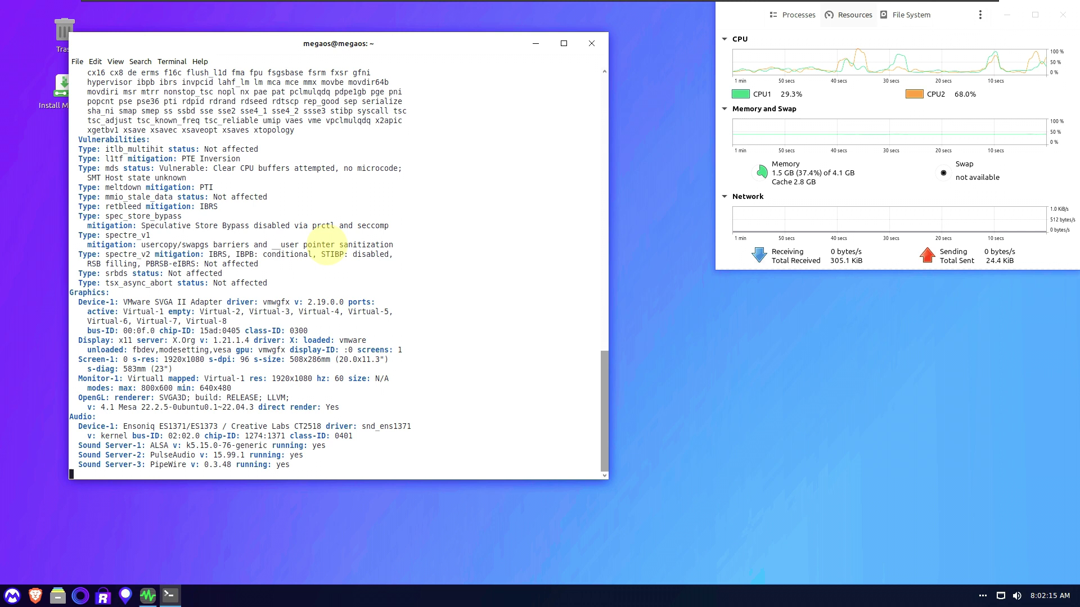
text(h)
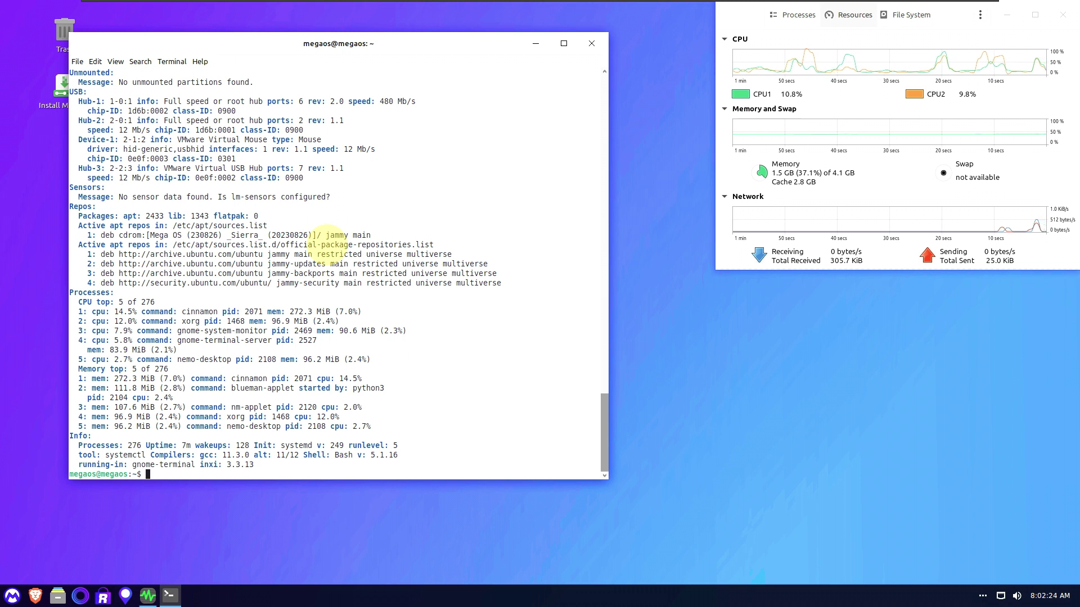
text(top)
key(Return)
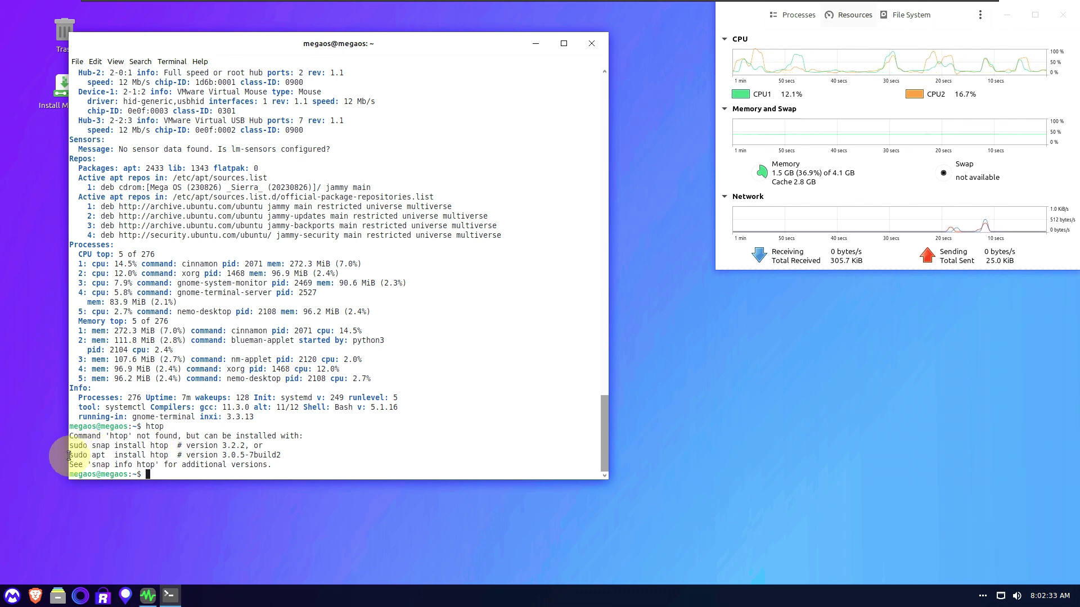
Install htop by copying and running the suggested sudo apt install htop command, and launch htop.
drag(69, 455, 164, 457)
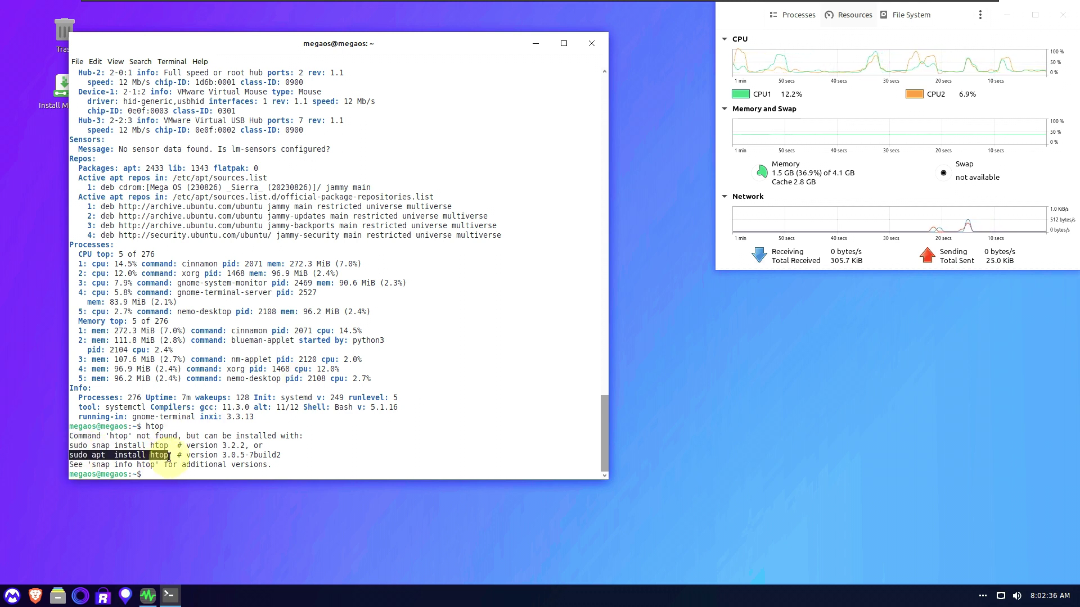
right_click(163, 456)
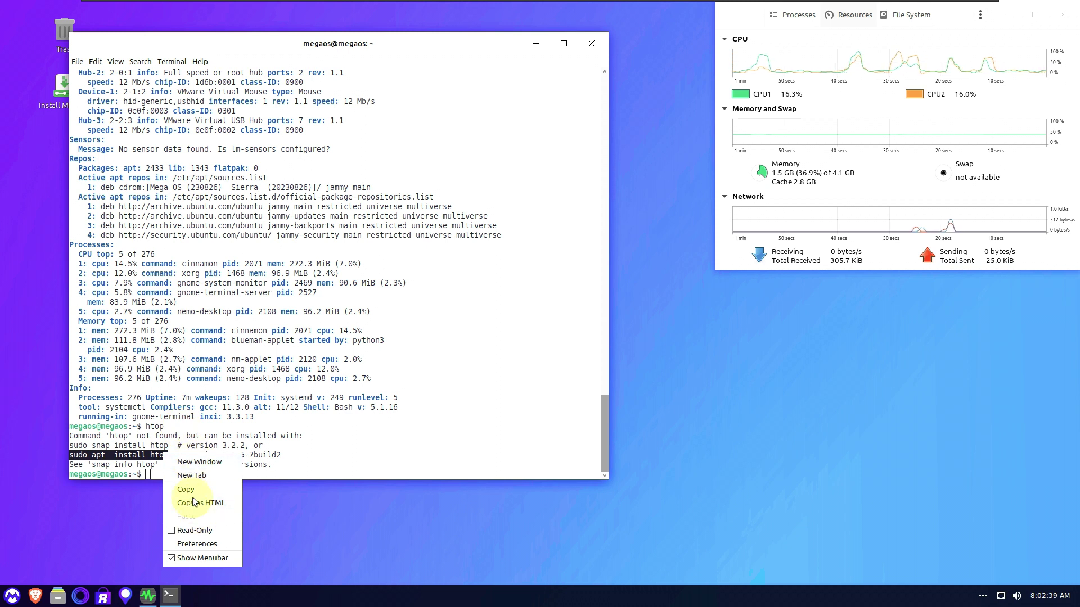
click(185, 490)
right_click(173, 471)
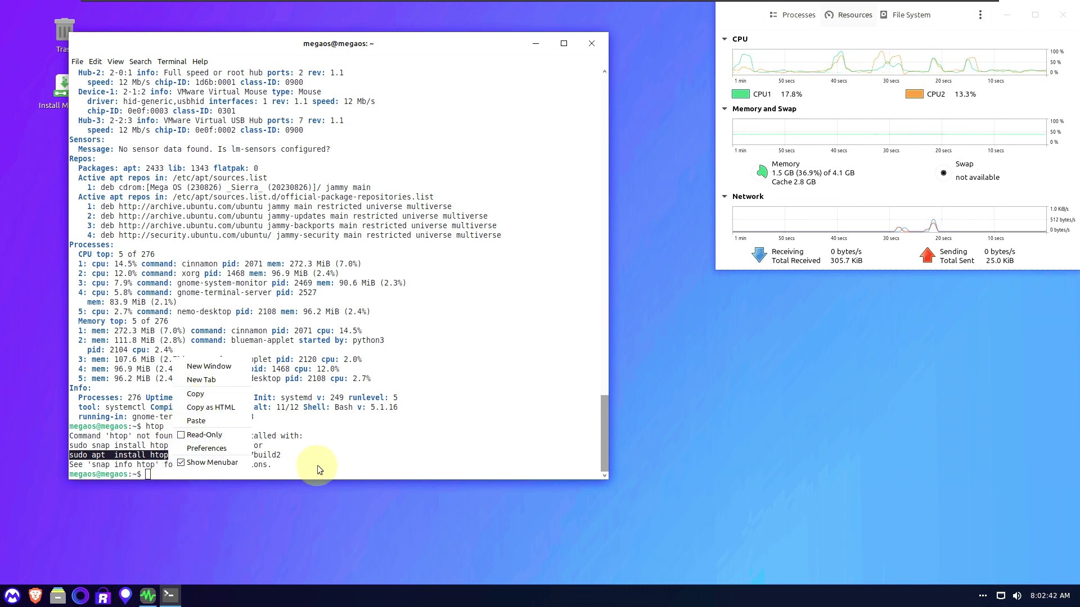
click(317, 465)
right_click(175, 474)
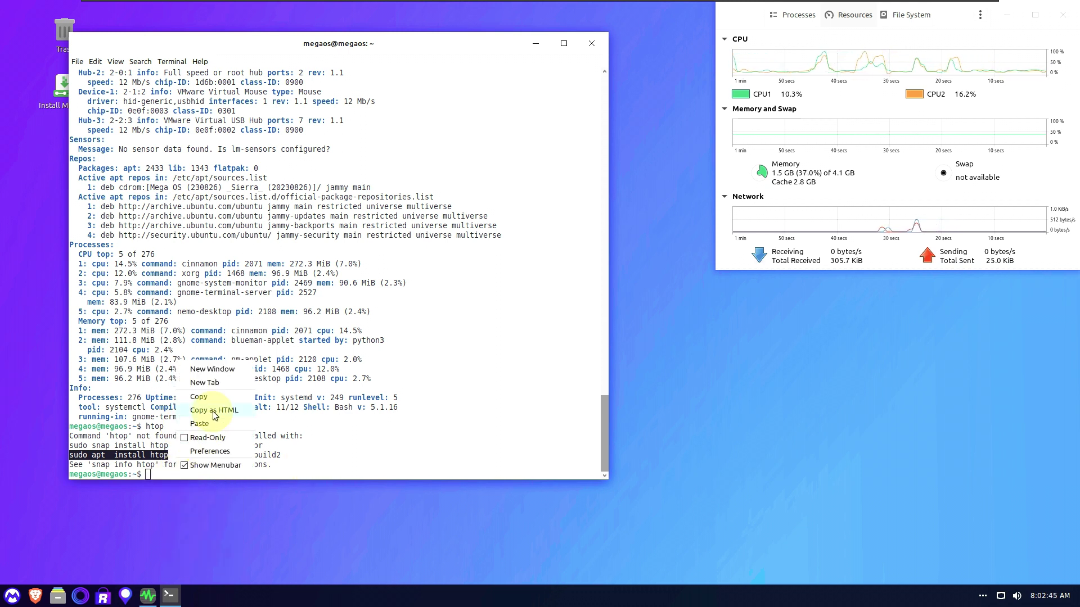
click(214, 424)
key(Return)
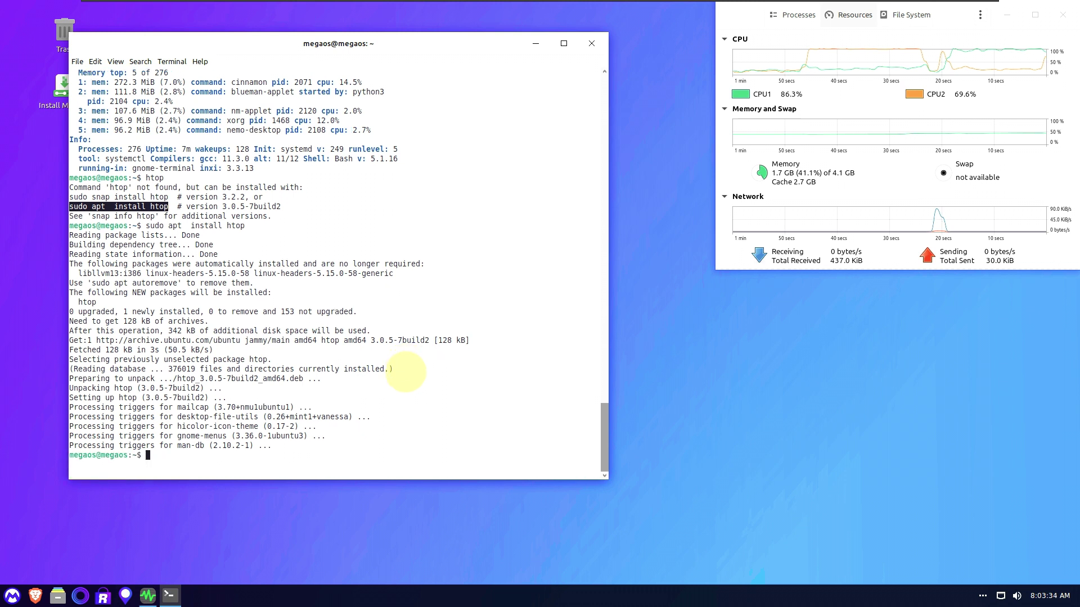
text(htop)
key(Return)
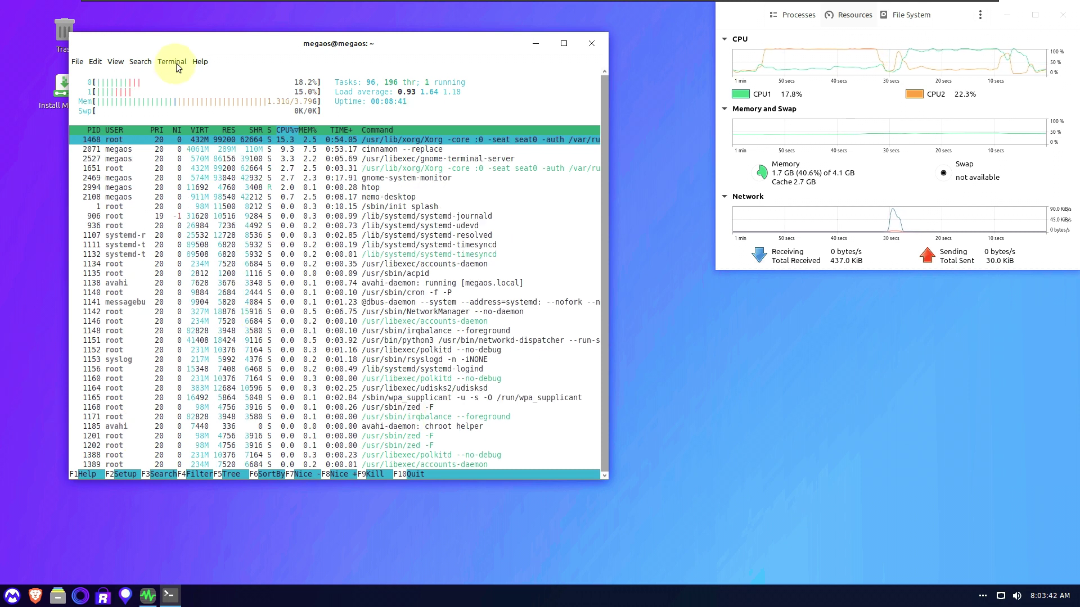
Check the GNOME Terminal version in its About information, and close the terminal with htop still running.
click(200, 62)
click(204, 87)
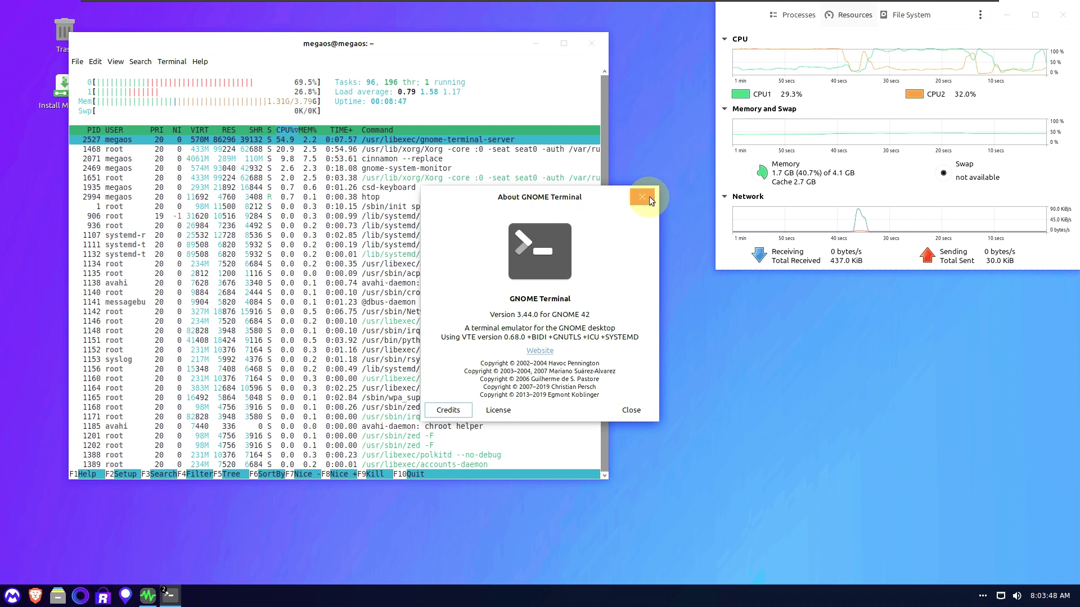
click(649, 197)
click(591, 44)
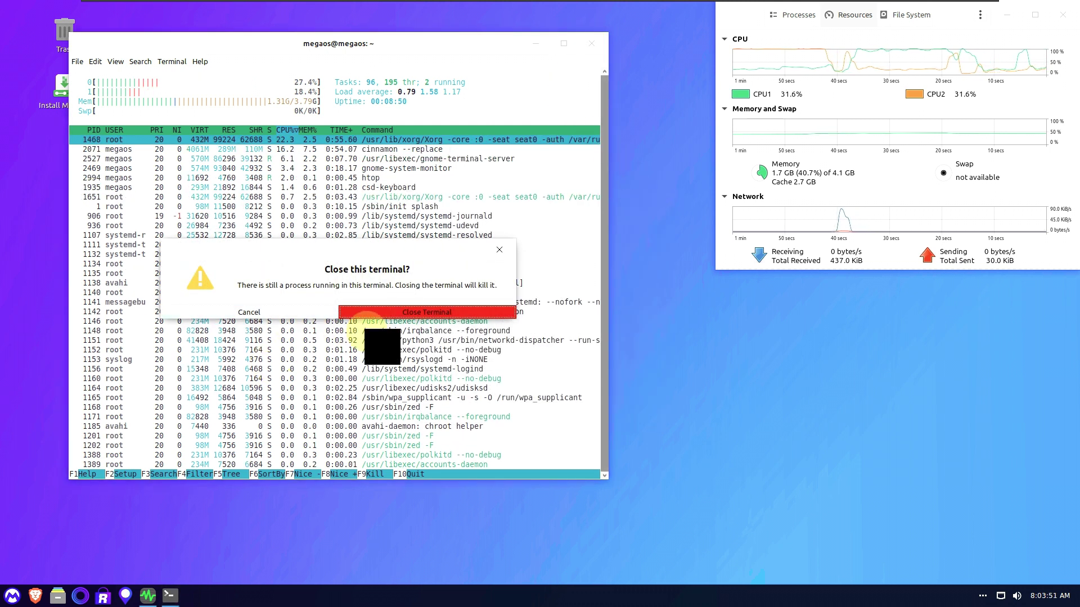
click(427, 315)
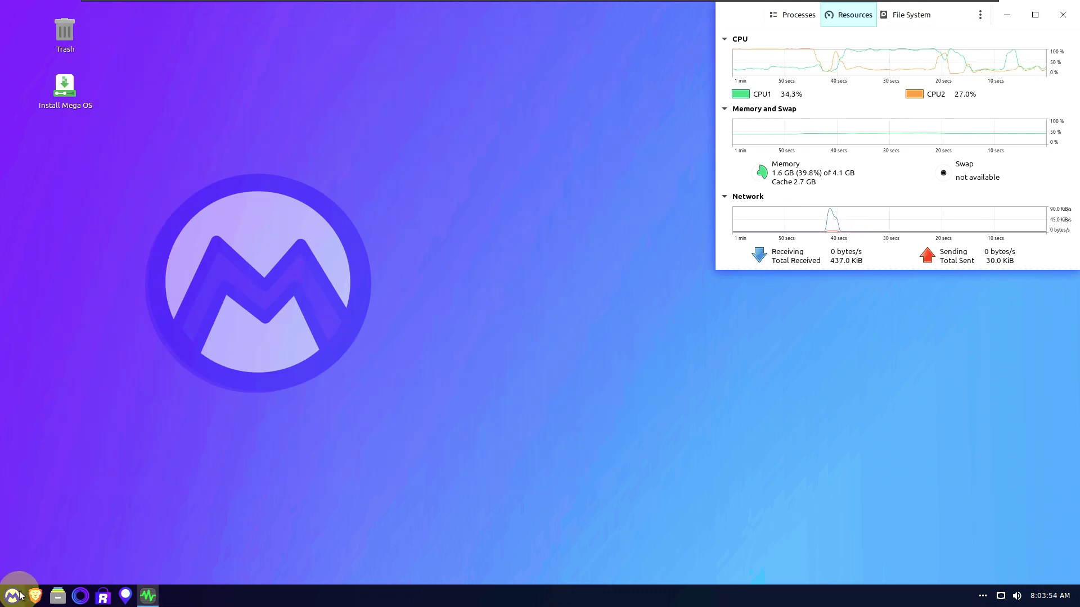
Look through the list of all applications, and launch Brave Web Browser from the Internet category.
click(18, 595)
scroll(360, 203, down, 10)
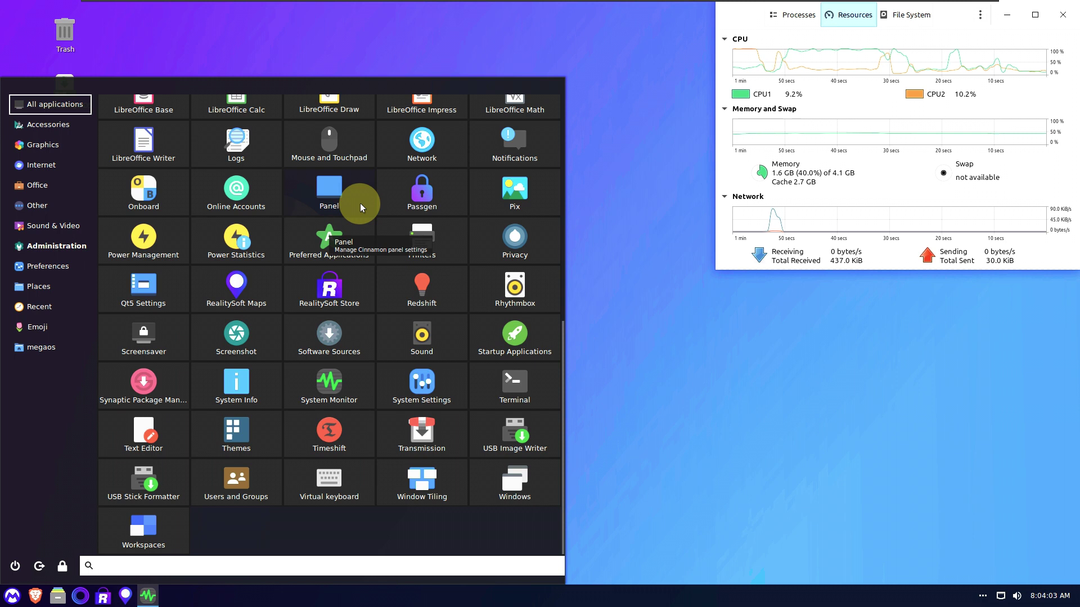
scroll(343, 230, up, 2)
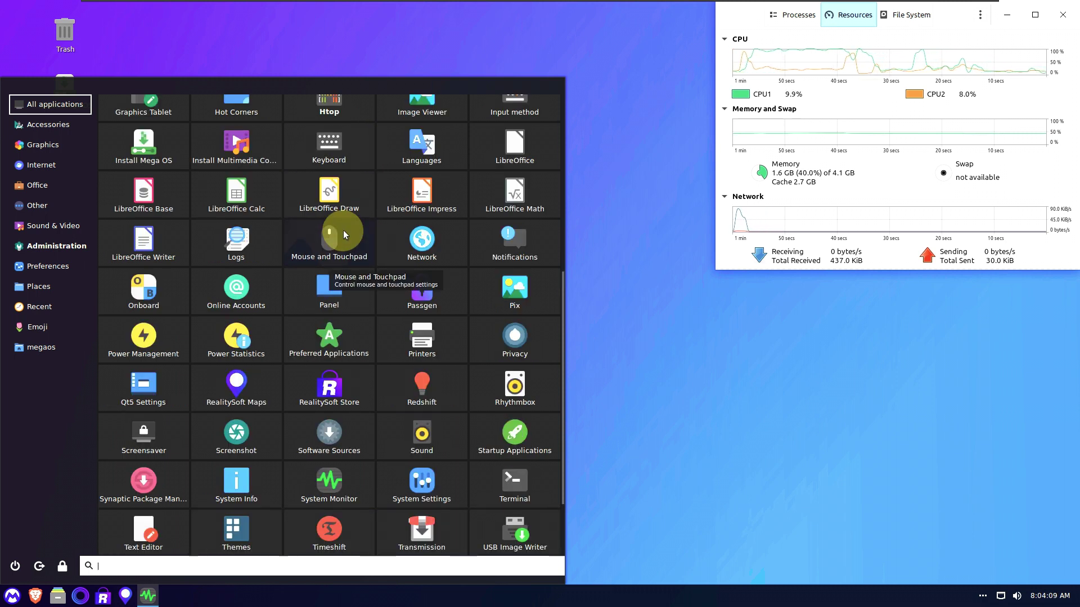
click(39, 168)
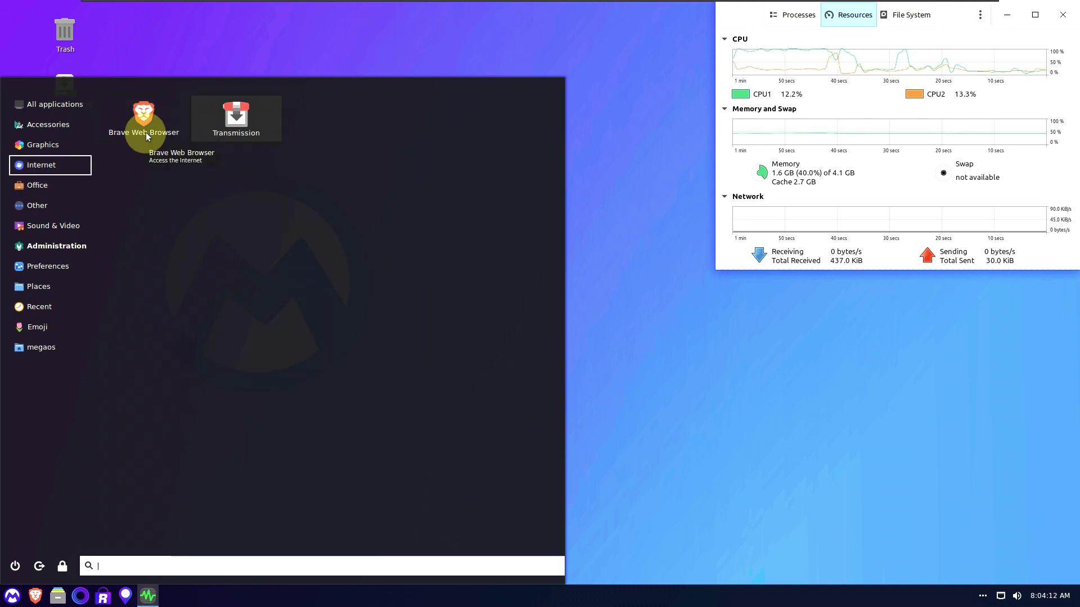
click(146, 125)
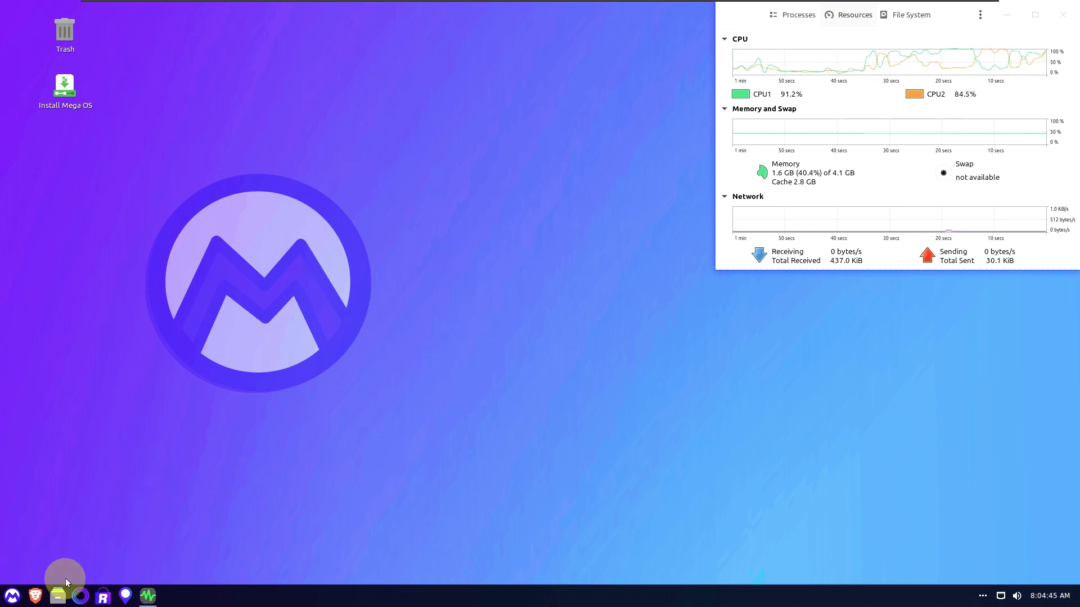
click(12, 594)
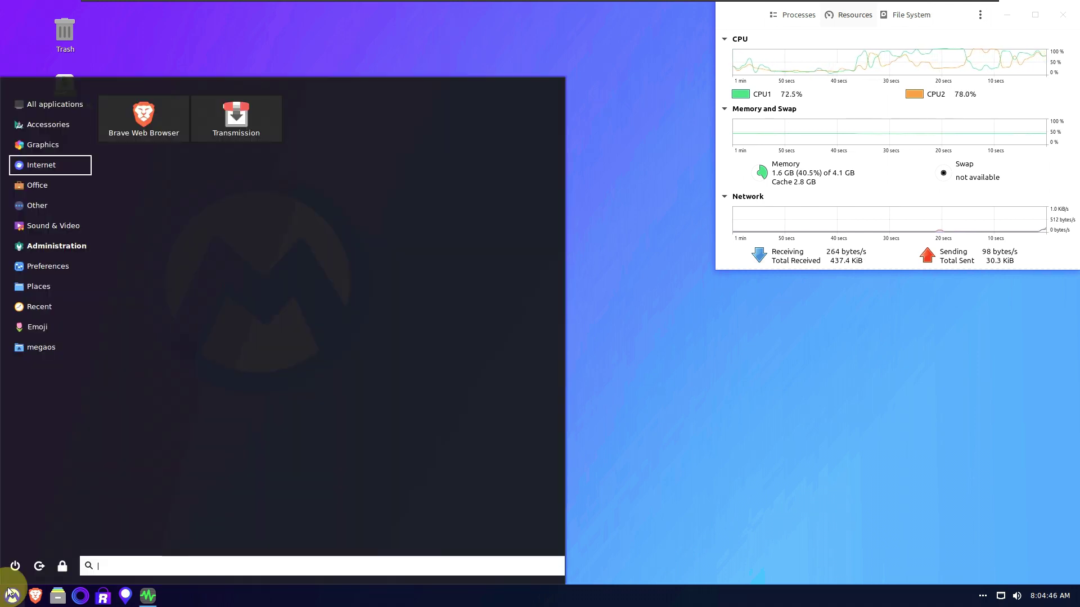
click(24, 348)
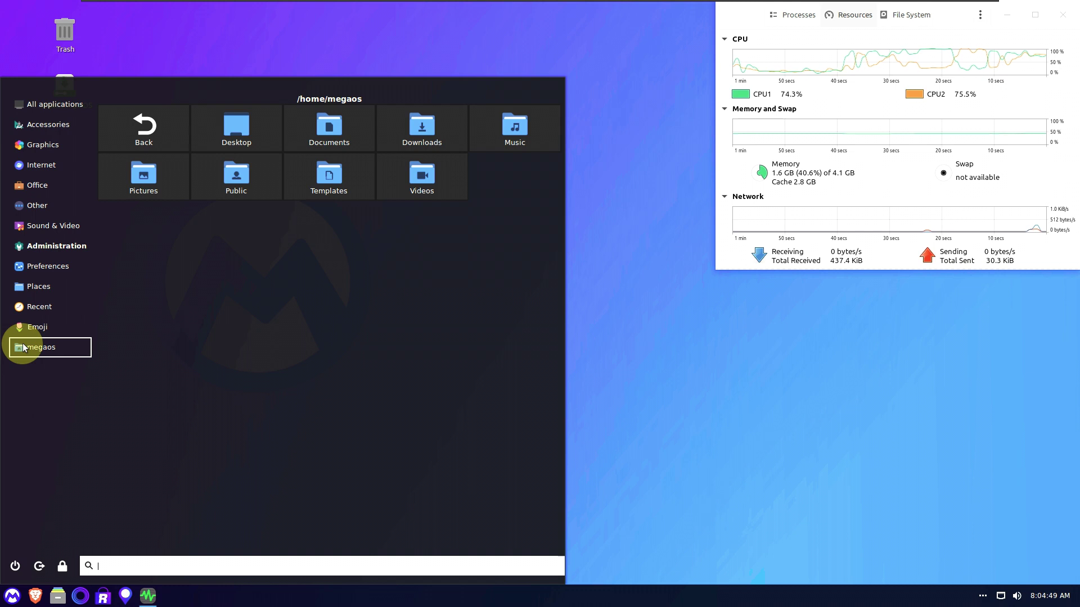
click(668, 468)
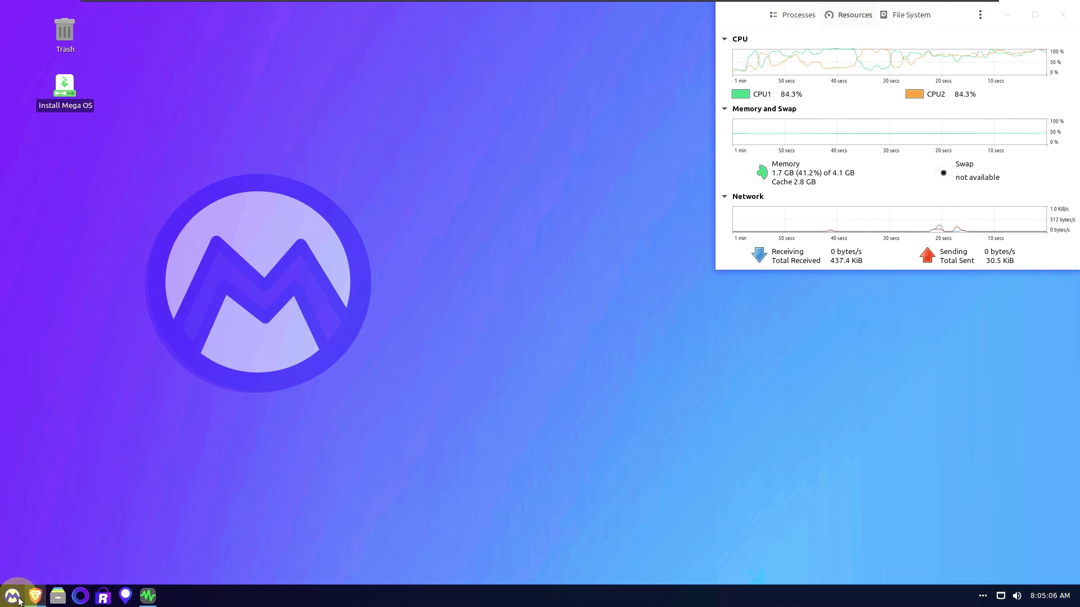
right_click(73, 105)
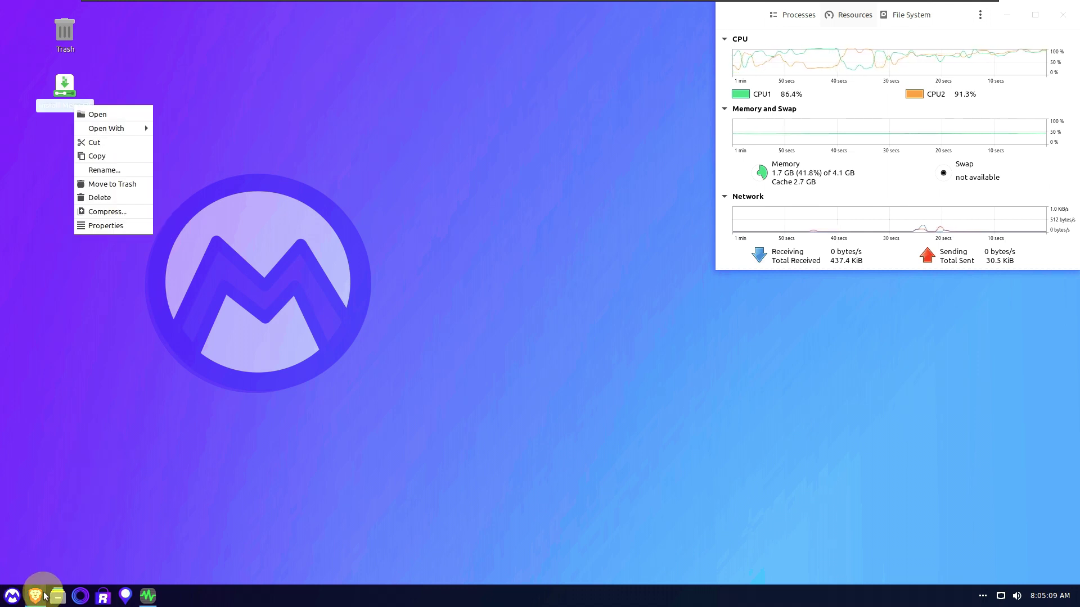
click(254, 117)
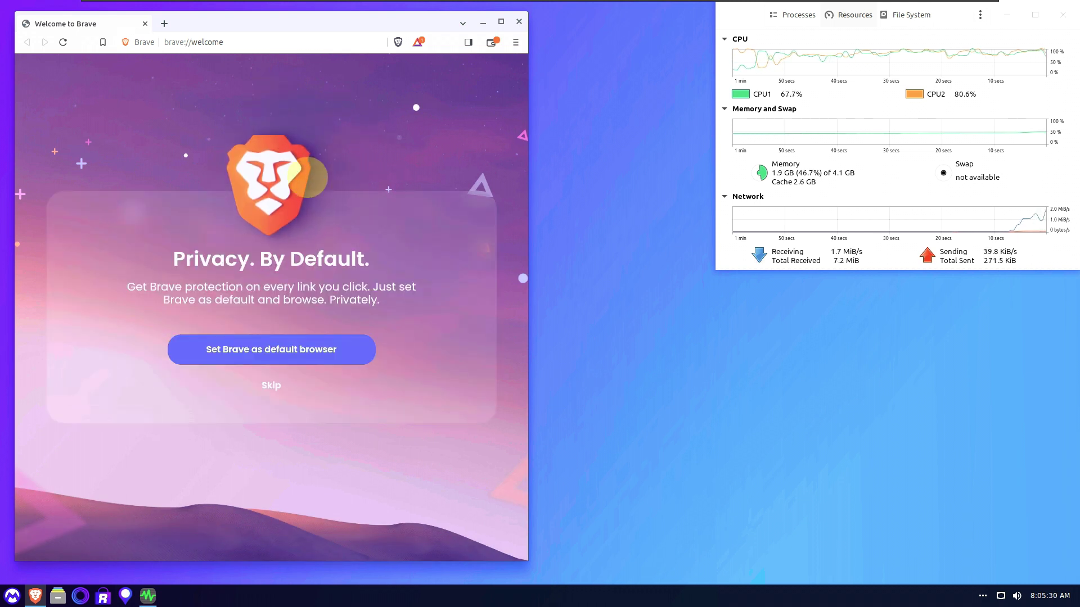
View Brave's version on its About page, and close that page.
click(516, 45)
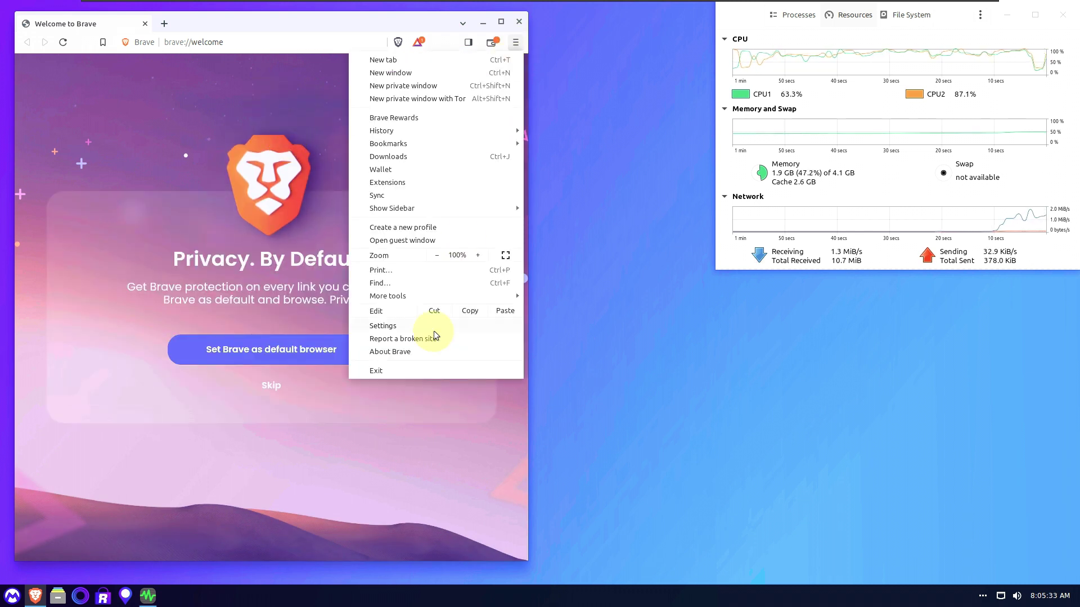
click(423, 349)
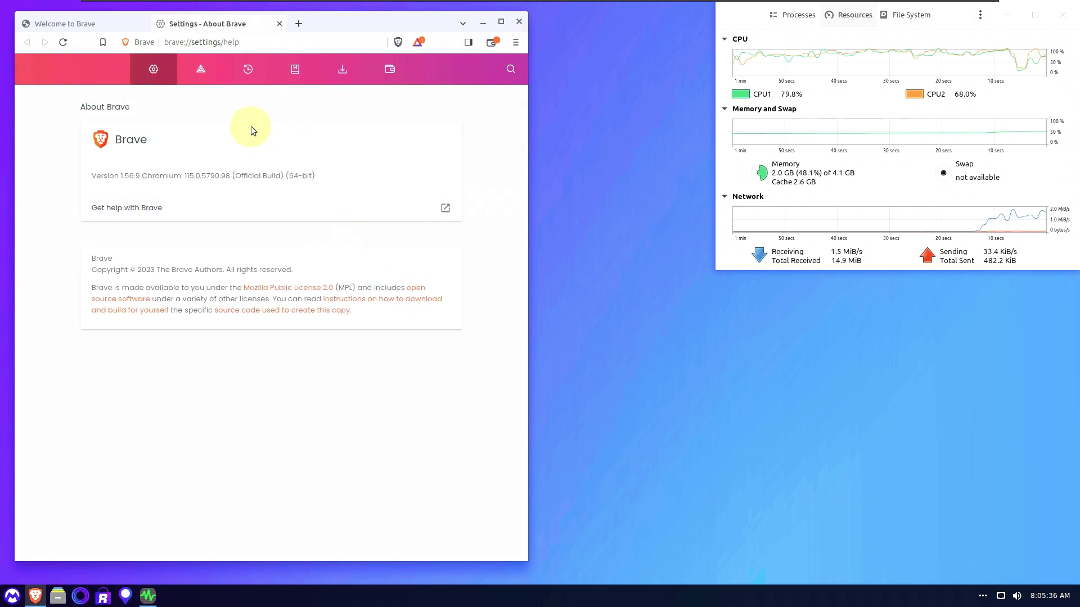
click(279, 23)
Search the web for mega os linux from the address bar, and accept all of Google's cookies.
click(264, 42)
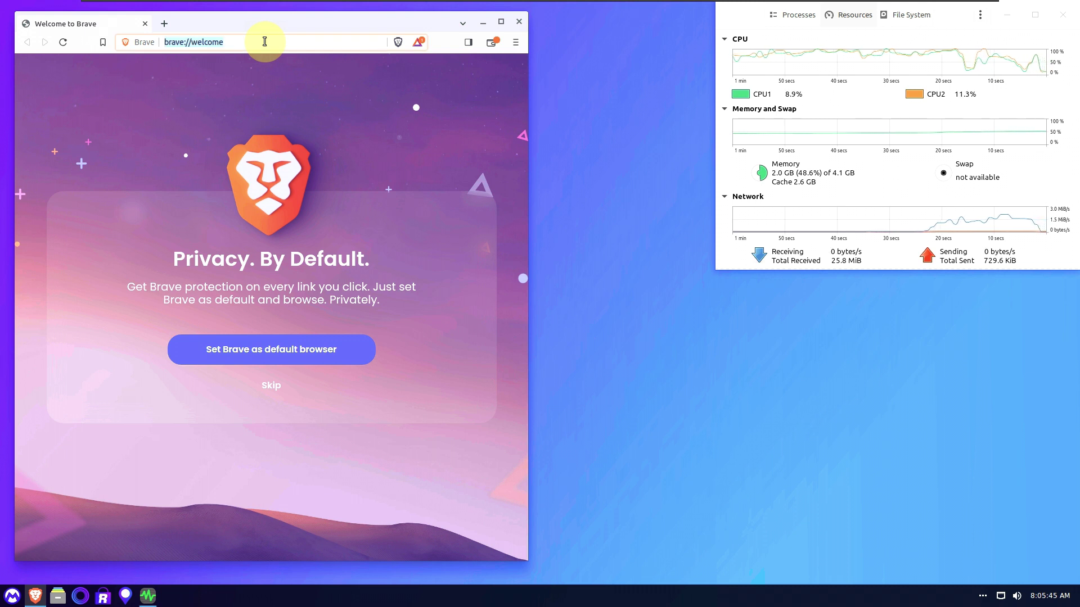
text(m)
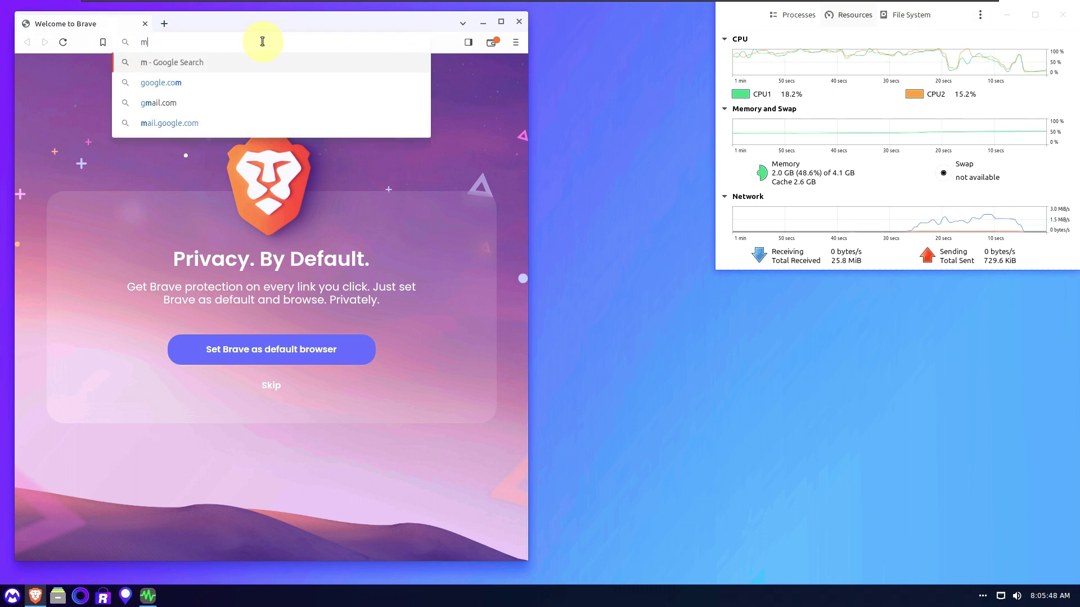
text(ega o)
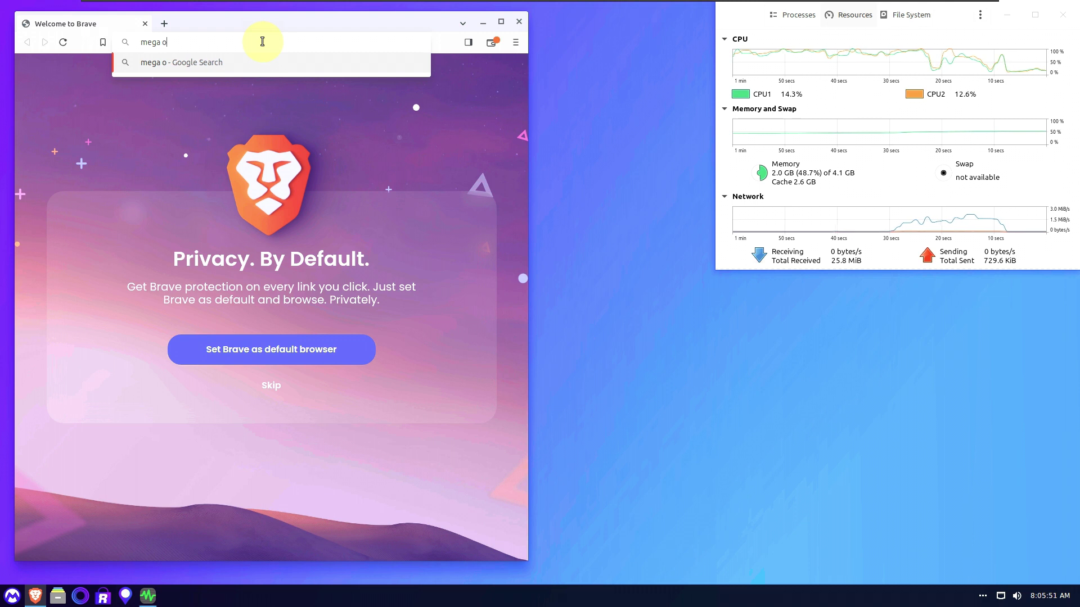
text(s linux)
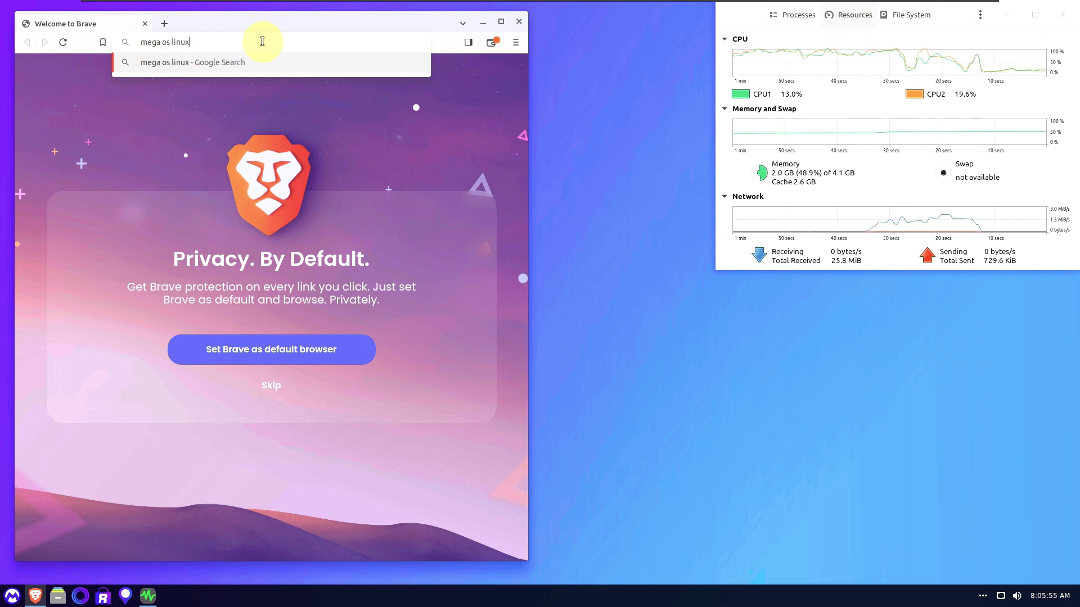
key(Return)
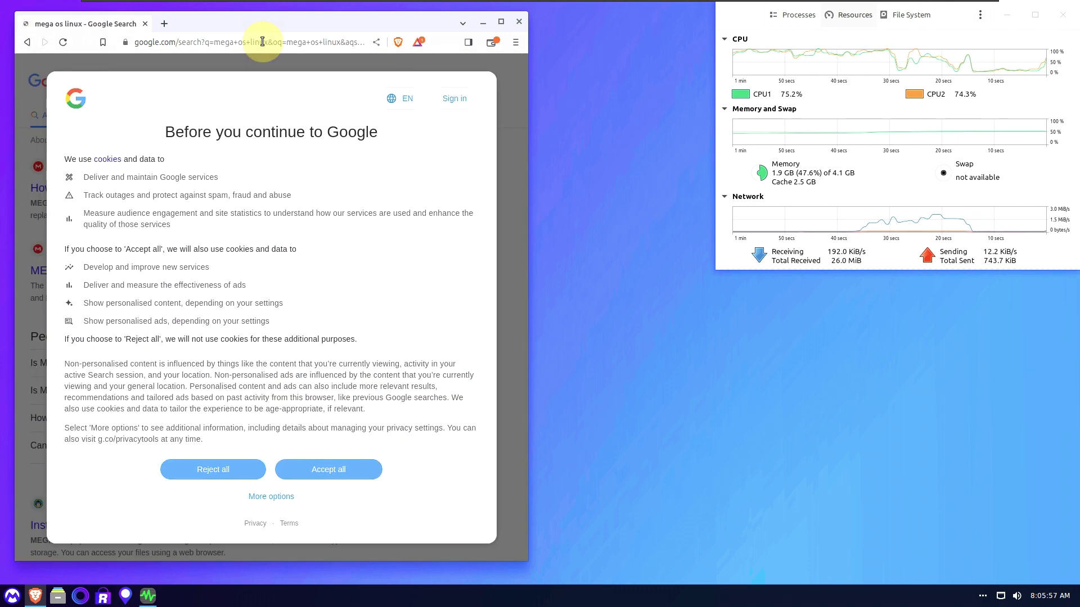
click(312, 469)
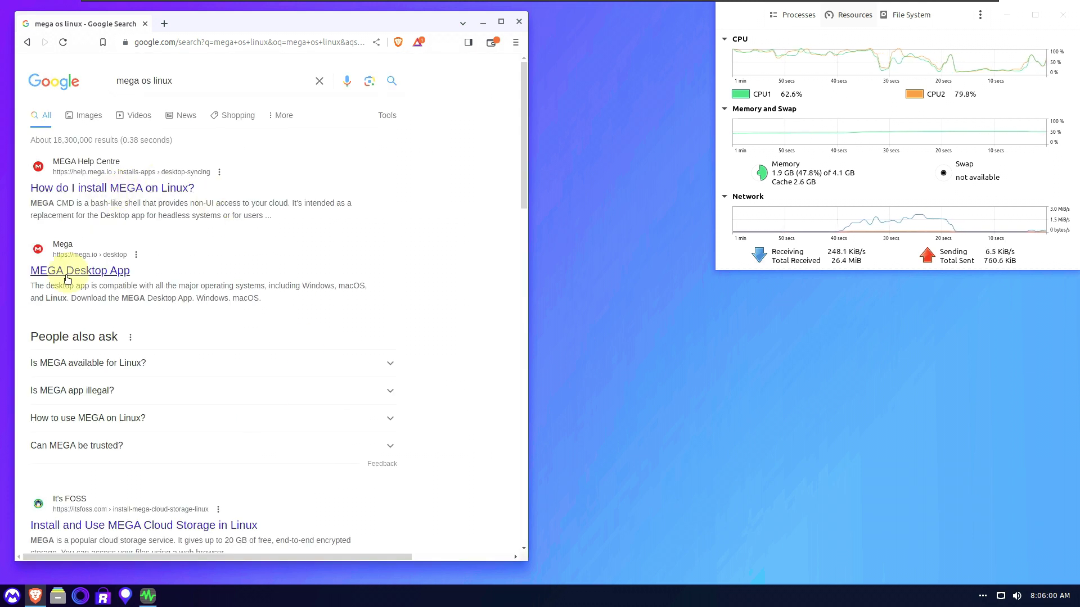
Repeat the Google search with the query changed to megaos linux.
click(146, 79)
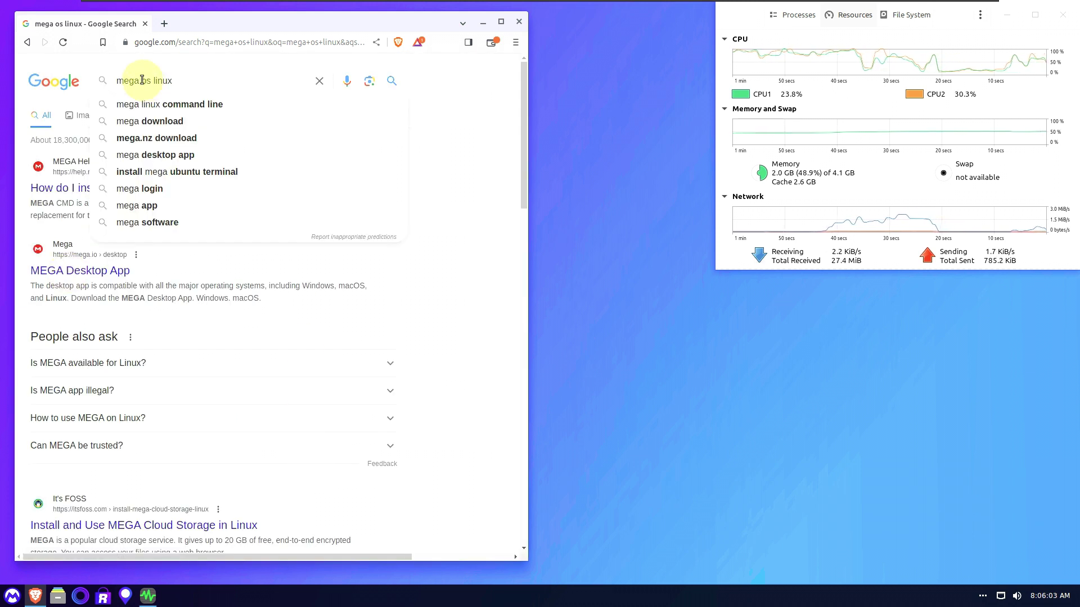
key(BackSpace)
key(Return)
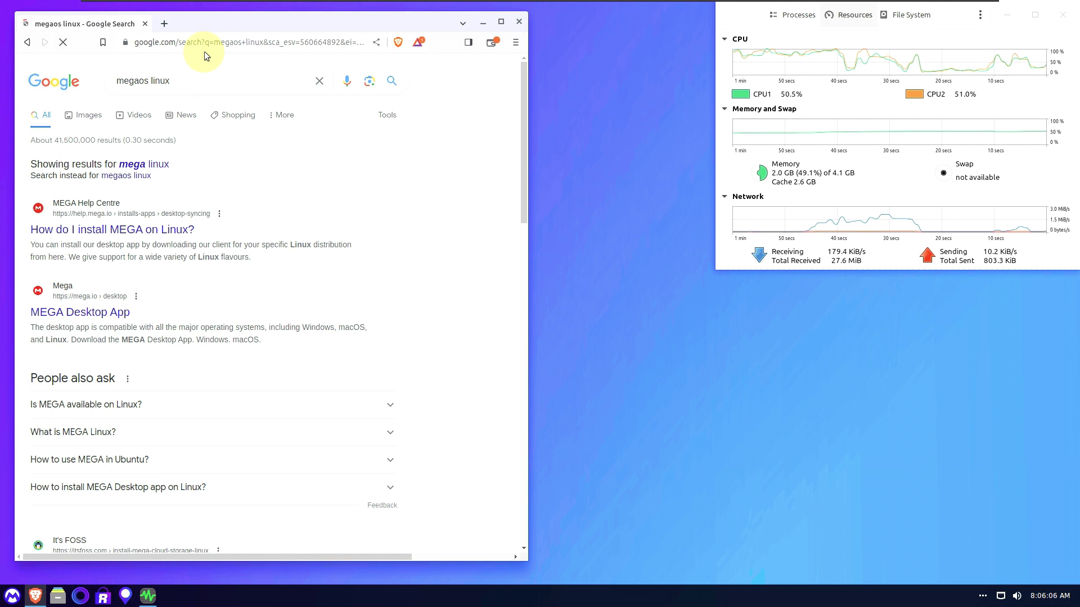
Search Google for sourceforge and open the SourceForge website.
triple_click(190, 80)
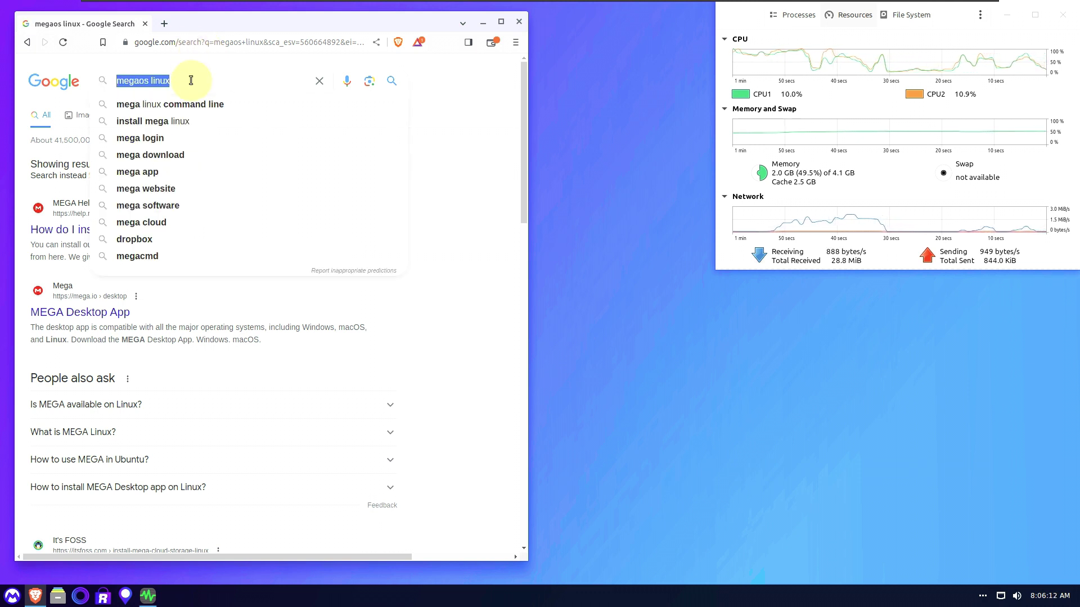
text(sourceforge)
key(Return)
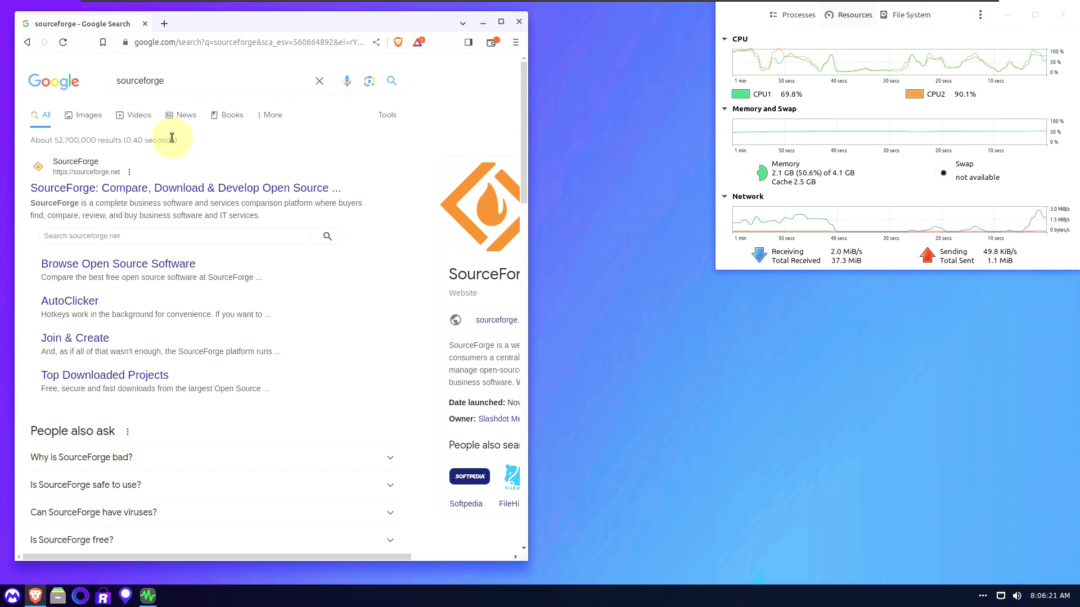
click(190, 196)
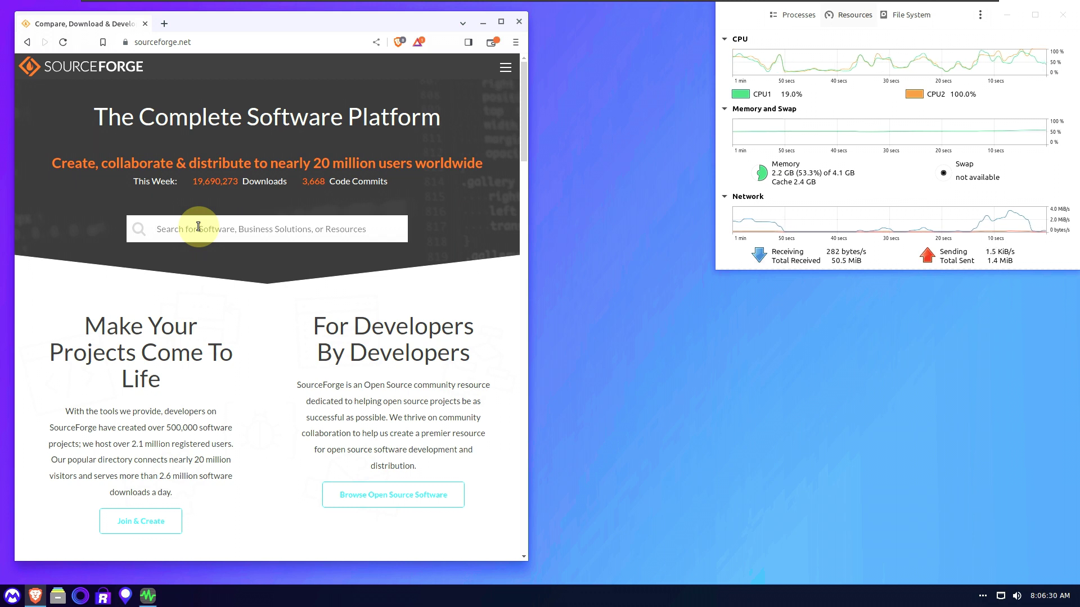
Find the Mega OS project page through SourceForge's own search, and open the sierra folder in its files.
text(mega)
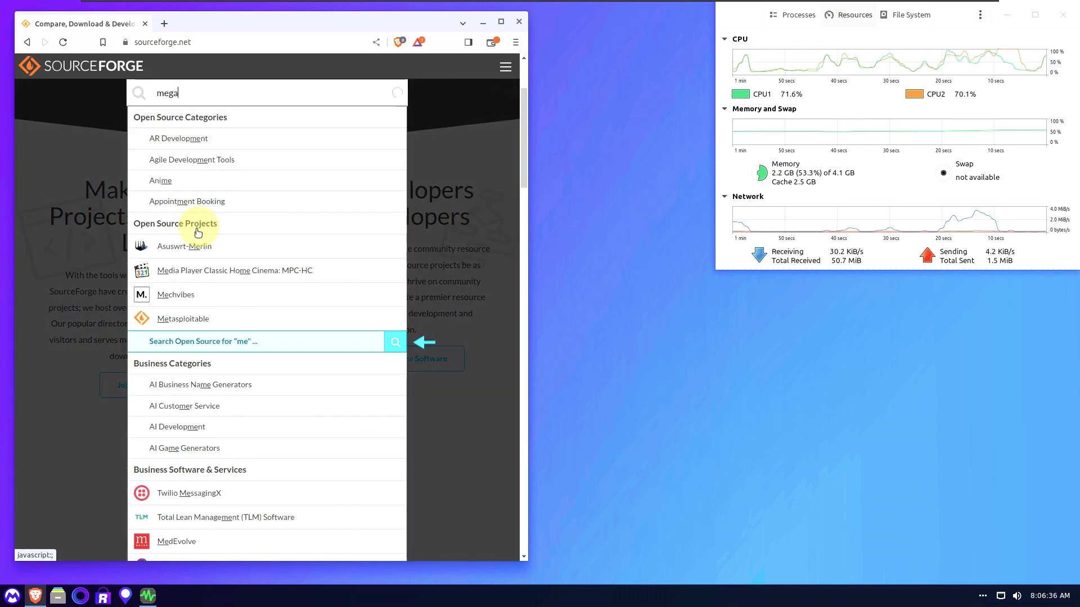
text(o)
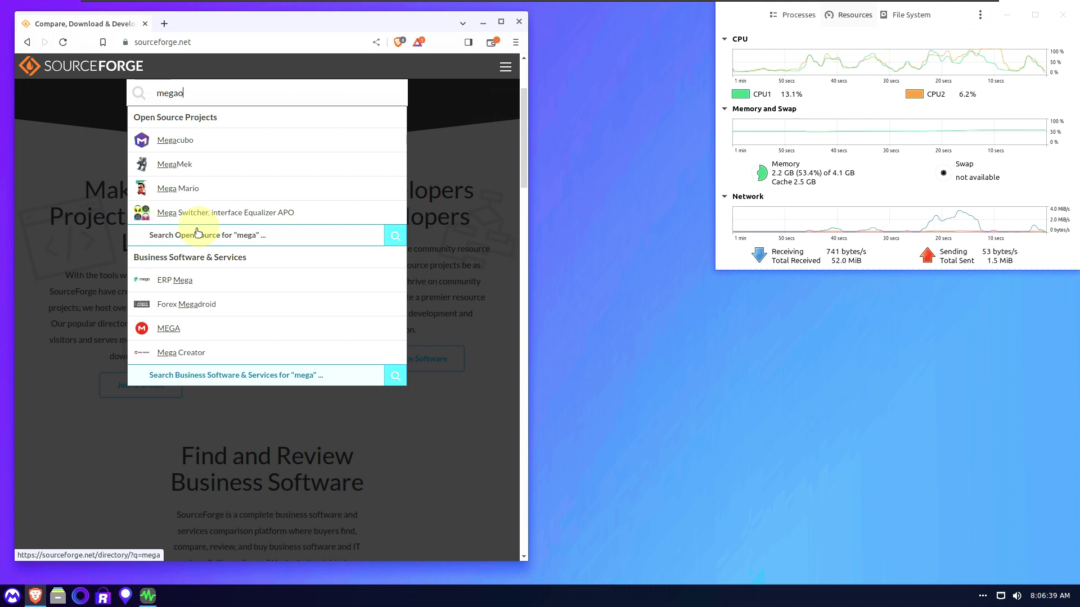
text(s)
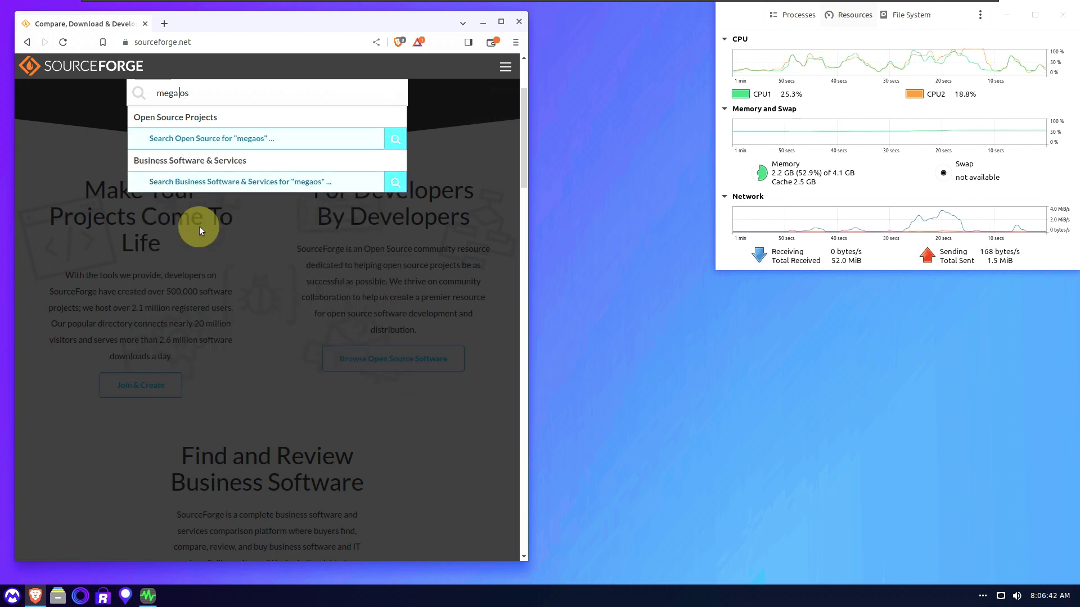
click(174, 140)
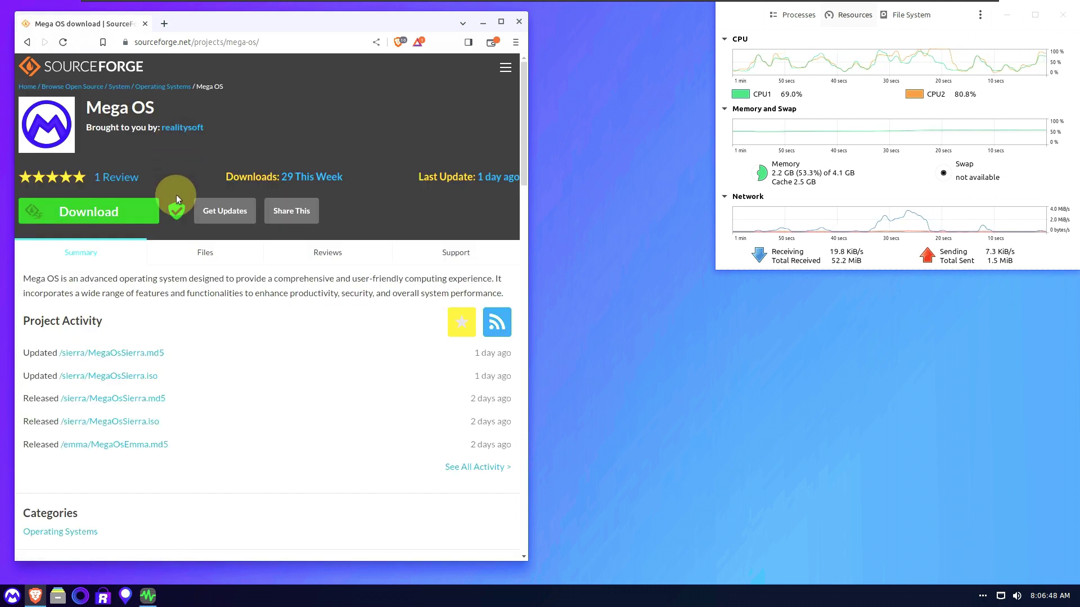
click(178, 255)
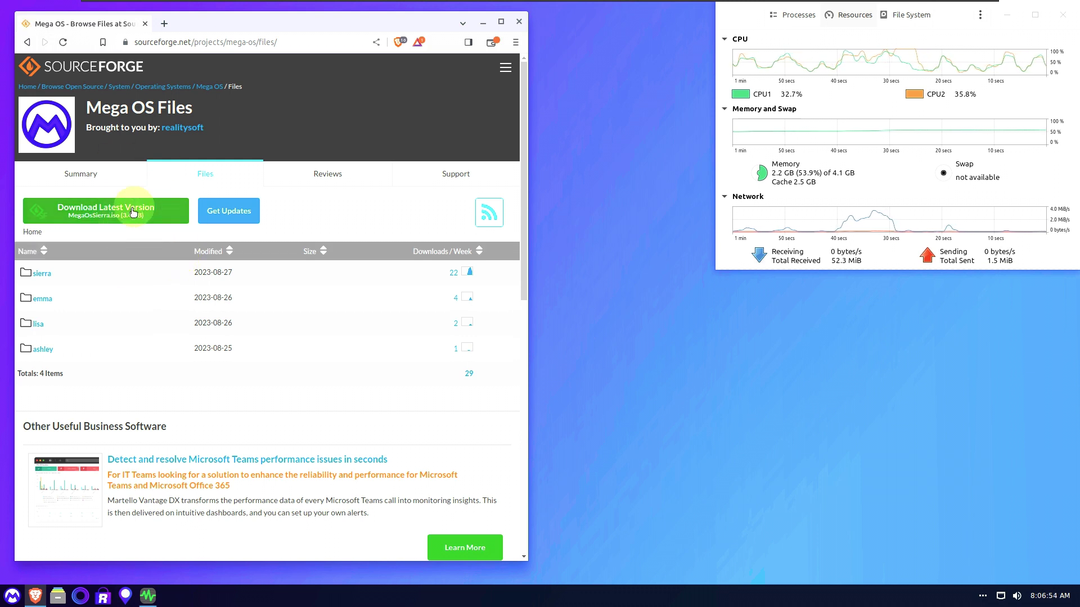
click(50, 273)
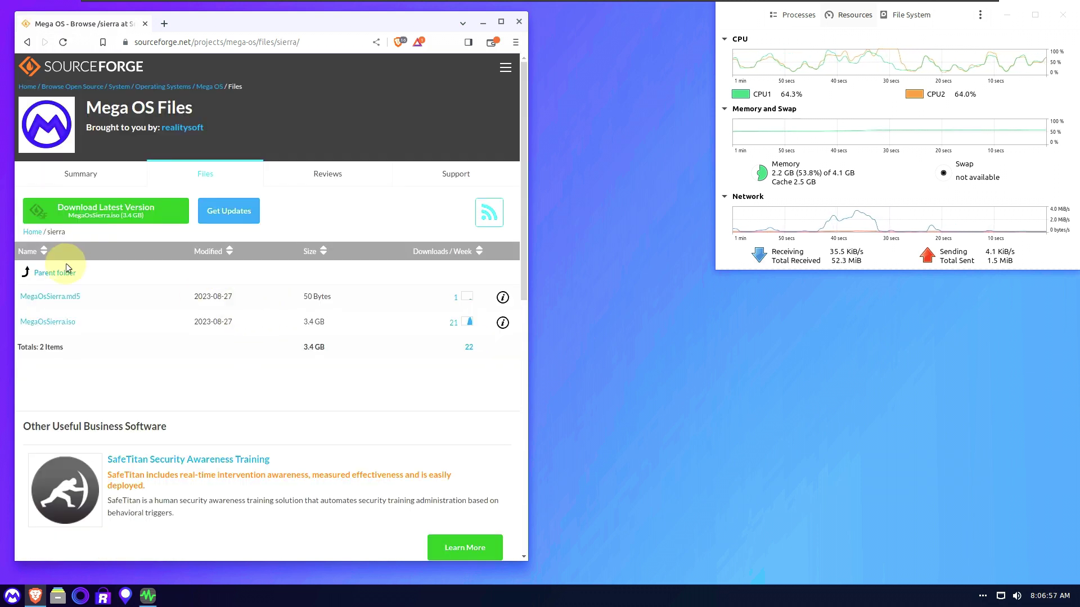
Start downloading the latest version, MegaOsSierra.iso, into the Desktop folder.
click(107, 209)
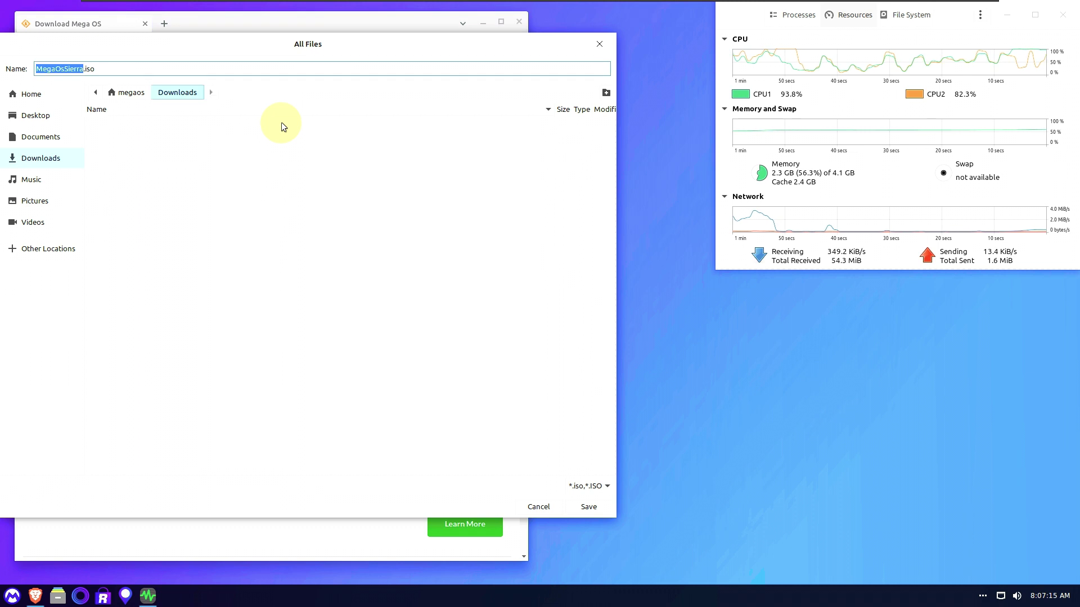
click(32, 116)
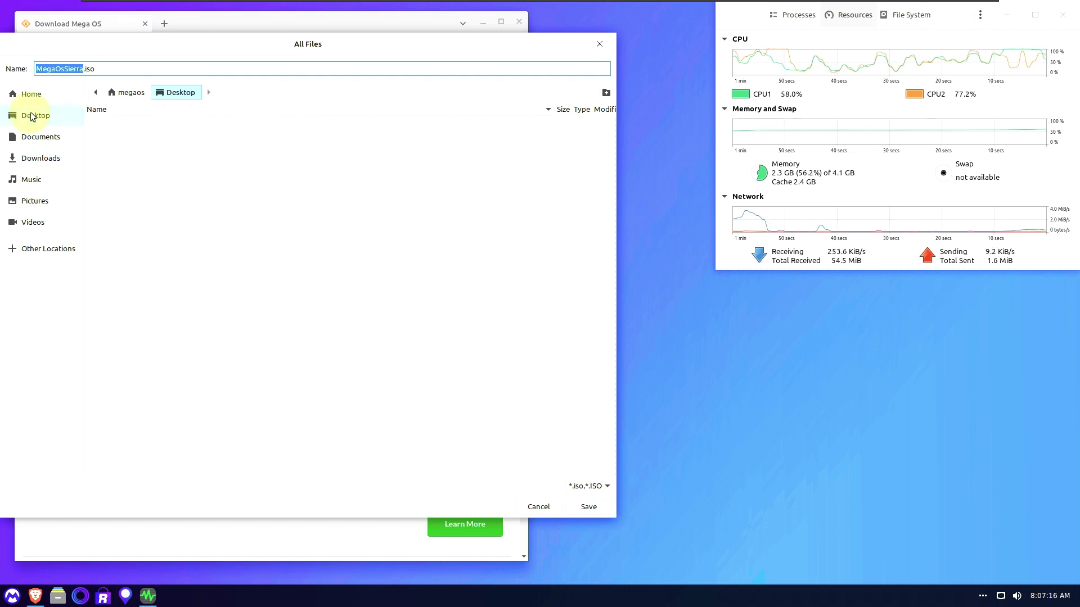
click(589, 506)
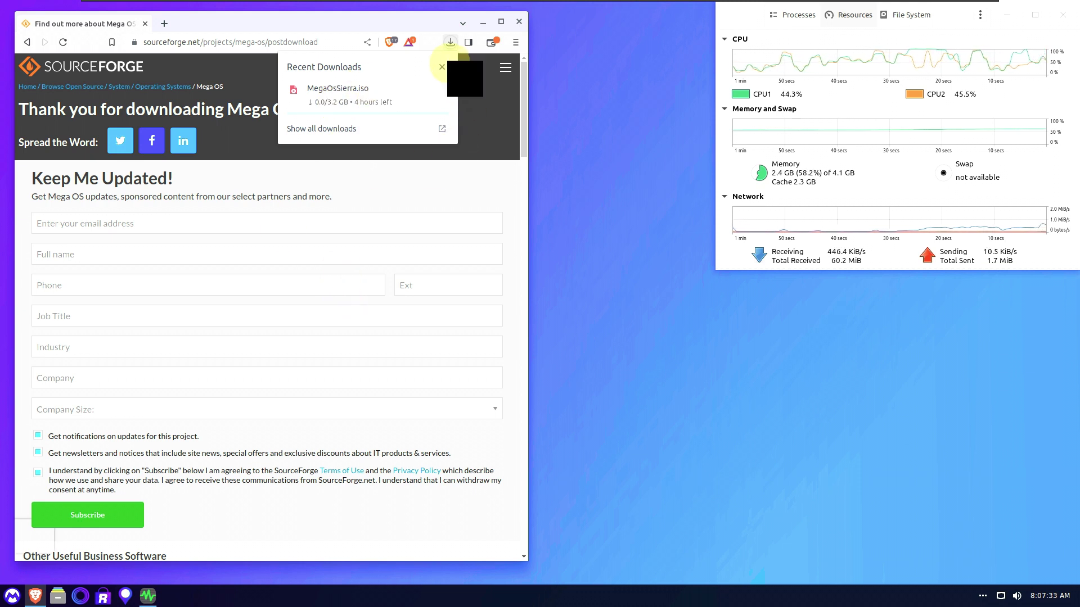
Dismiss the recent downloads list and exit Brave, abandoning the download in progress.
click(442, 67)
click(519, 21)
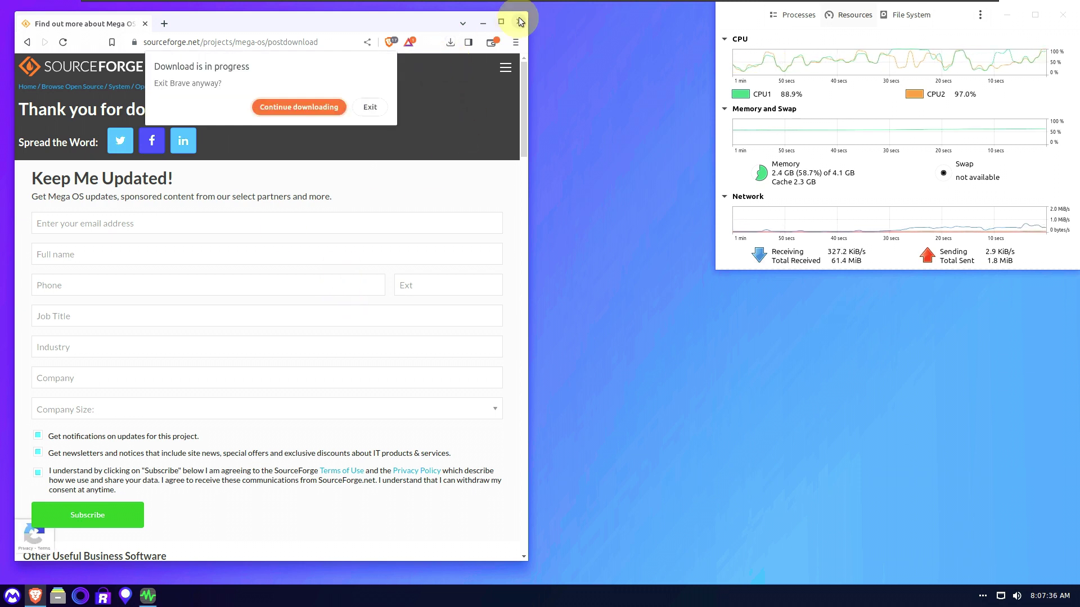
click(375, 113)
Launch the Mega OS installer from its desktop shortcut.
click(260, 277)
right_click(64, 108)
click(294, 189)
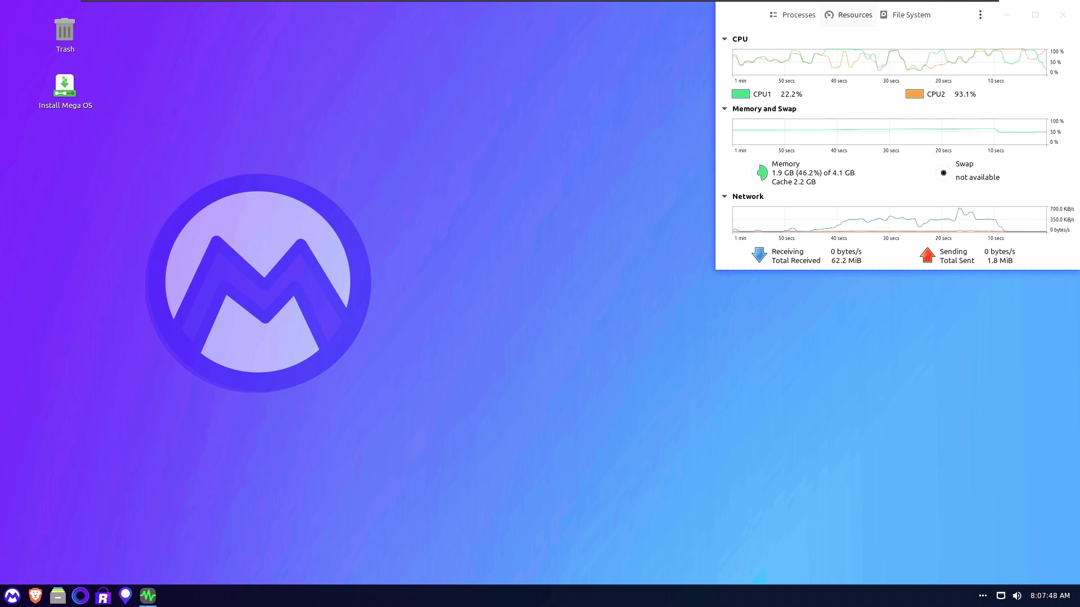
View the taskbar's troubleshooting options and the Panel settings, and close the Panel settings window.
right_click(203, 591)
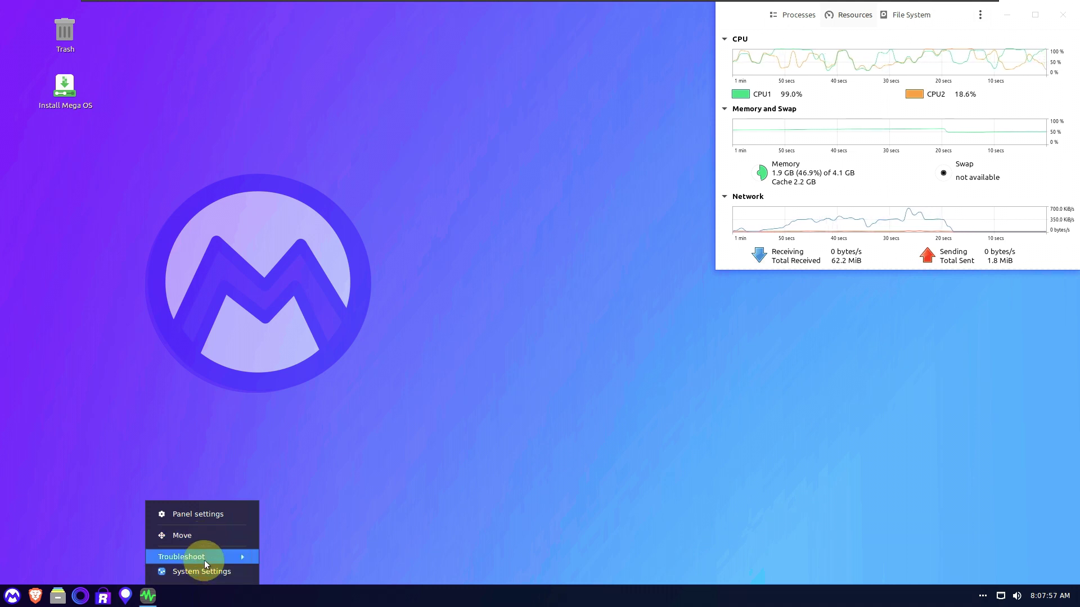
click(204, 560)
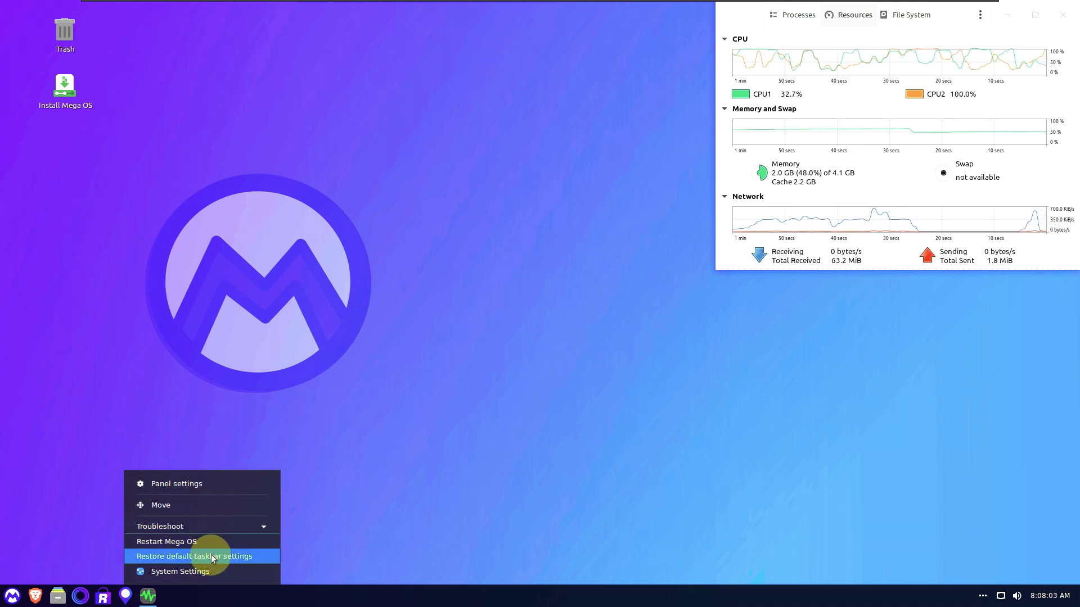
click(204, 483)
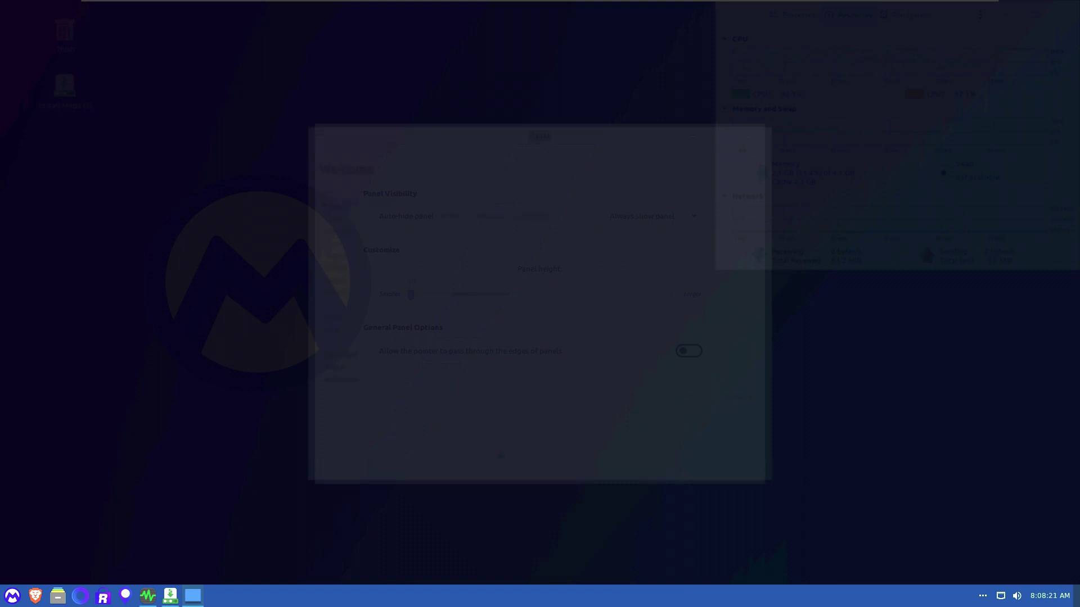
click(532, 366)
drag(468, 170, 374, 106)
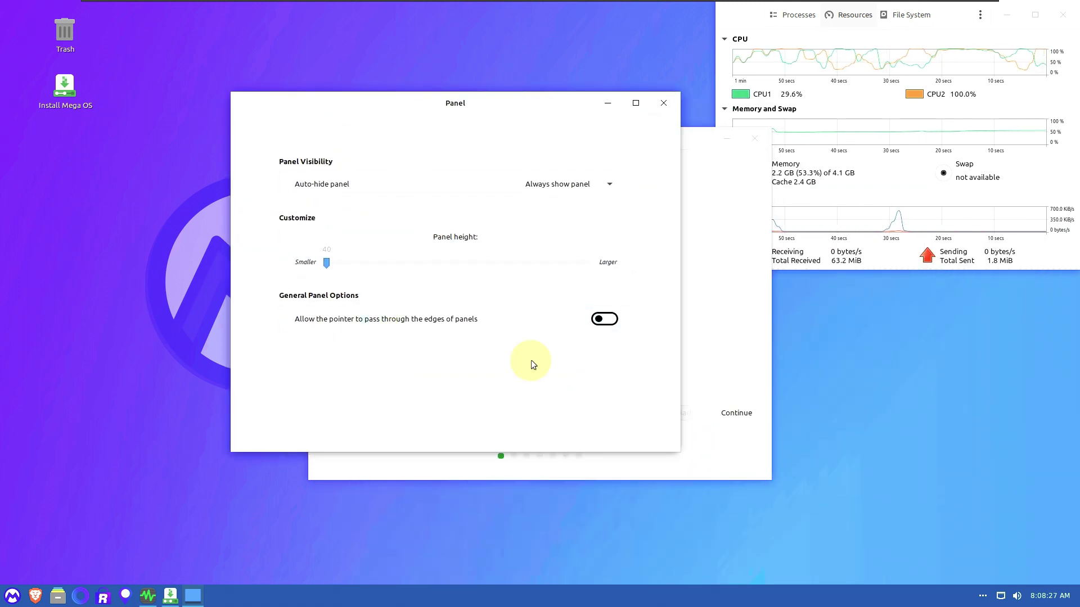
click(664, 103)
Advance the installer with English, the English (US) keyboard layout, Normal installation, updates during installation and third-party software.
drag(509, 121, 275, 110)
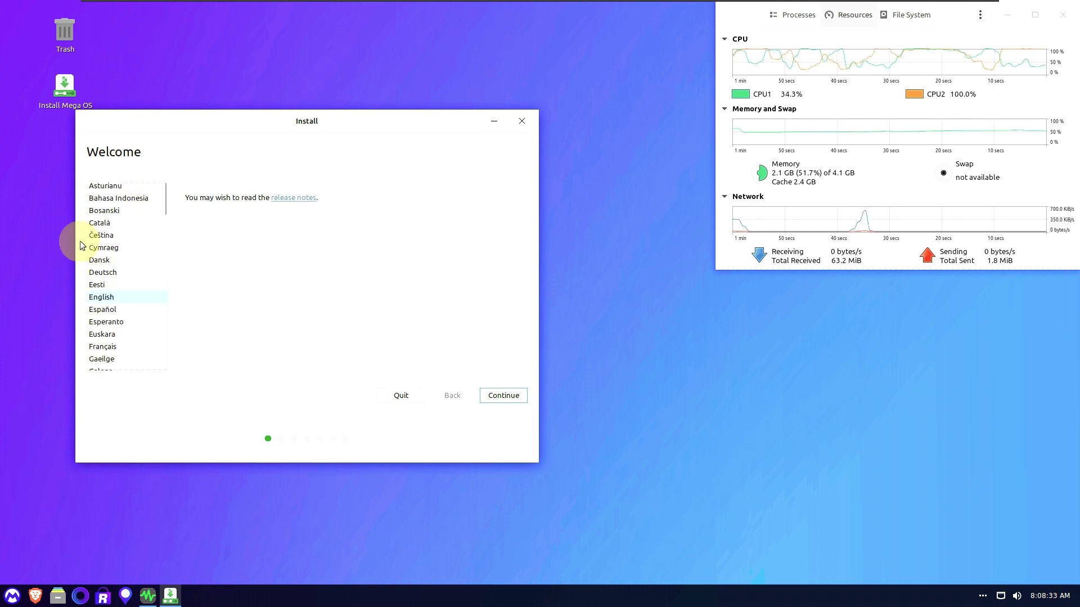
click(495, 396)
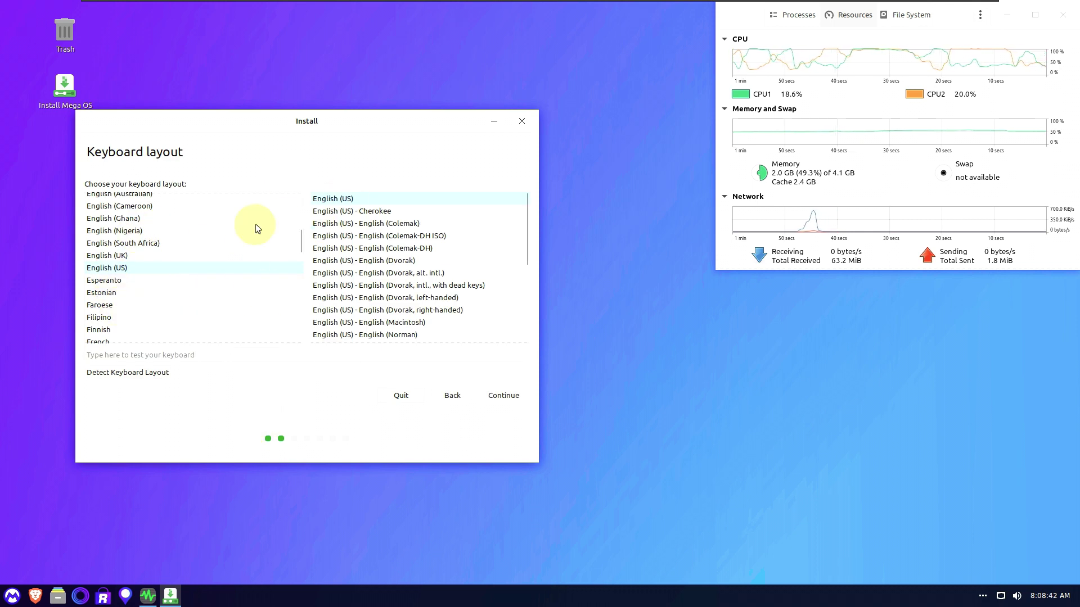
click(508, 394)
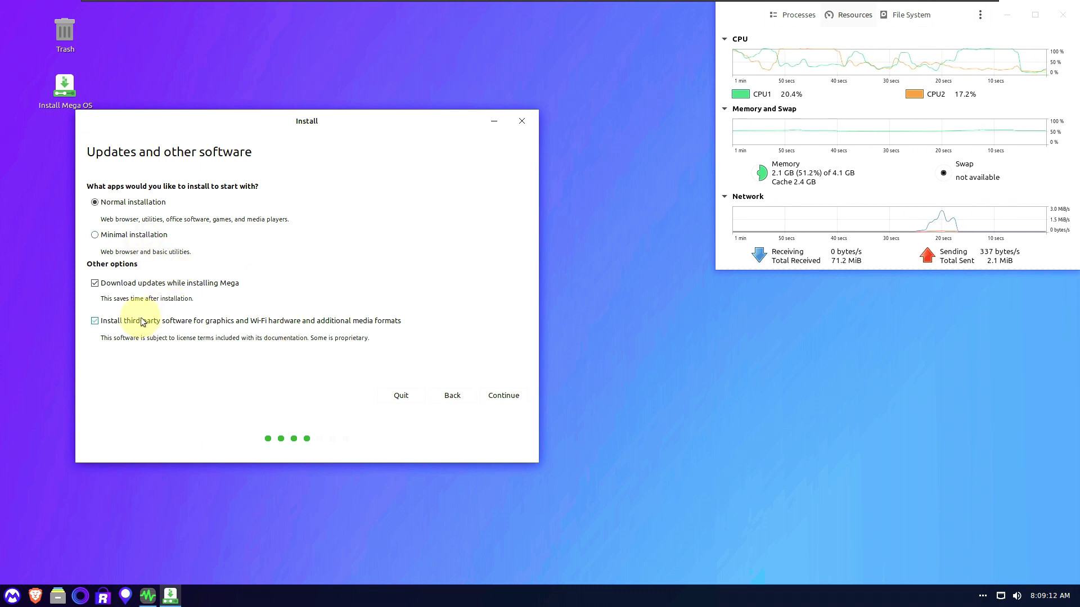
click(510, 402)
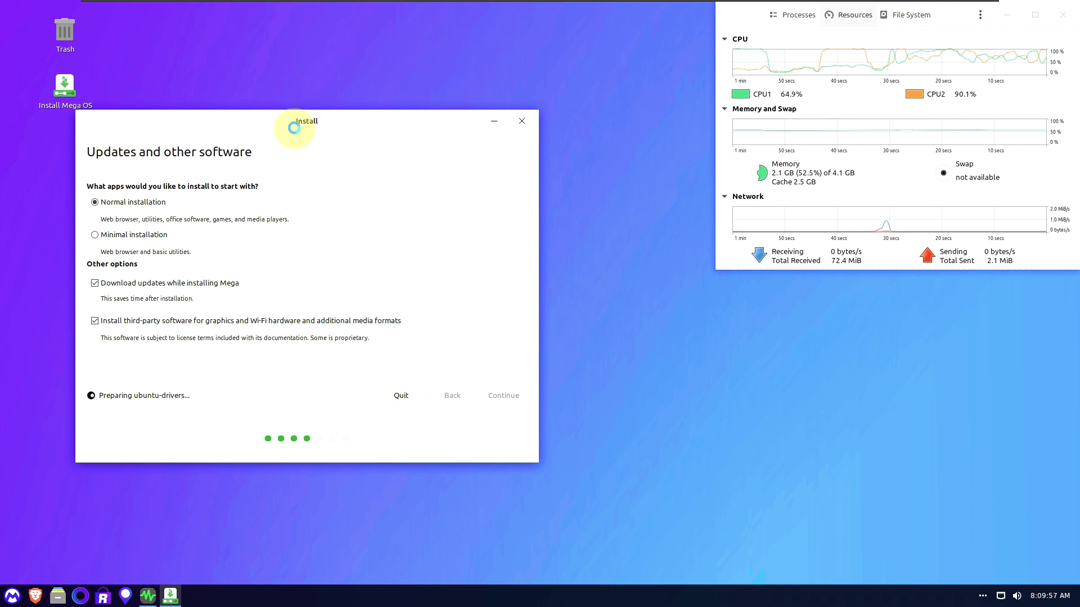
Examine the installation type choices, including the advanced features and Something else, and quit the installer without installing.
drag(291, 120, 355, 113)
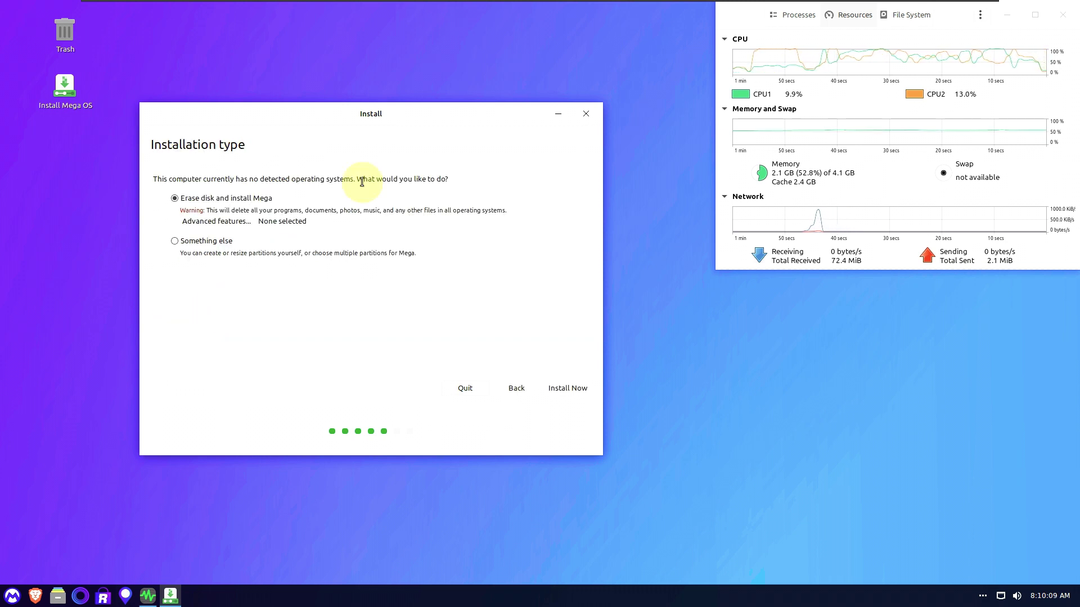
click(217, 221)
click(551, 368)
click(215, 242)
click(216, 198)
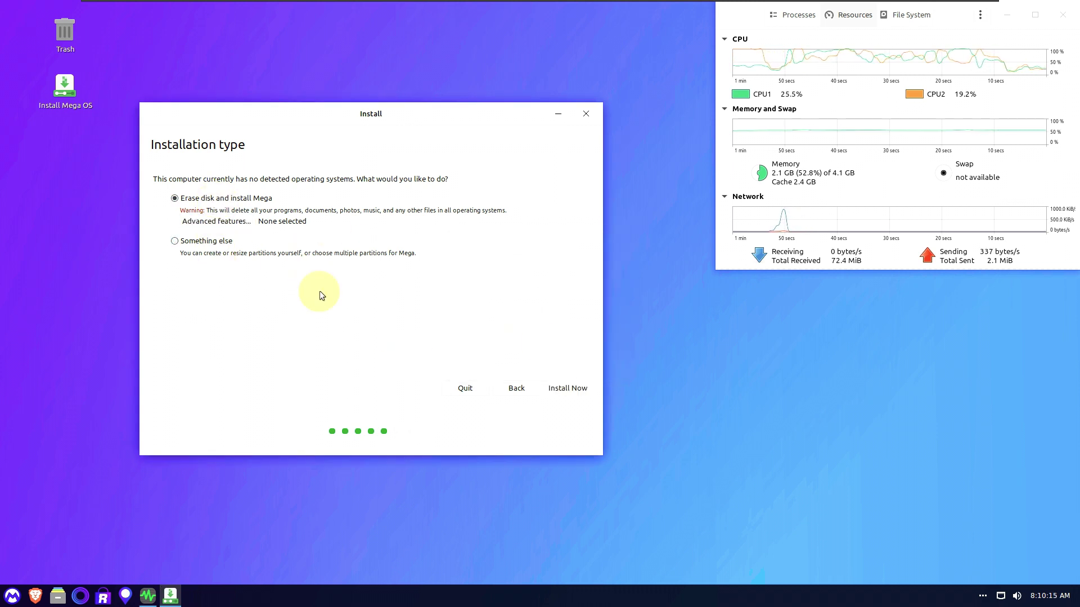
click(481, 381)
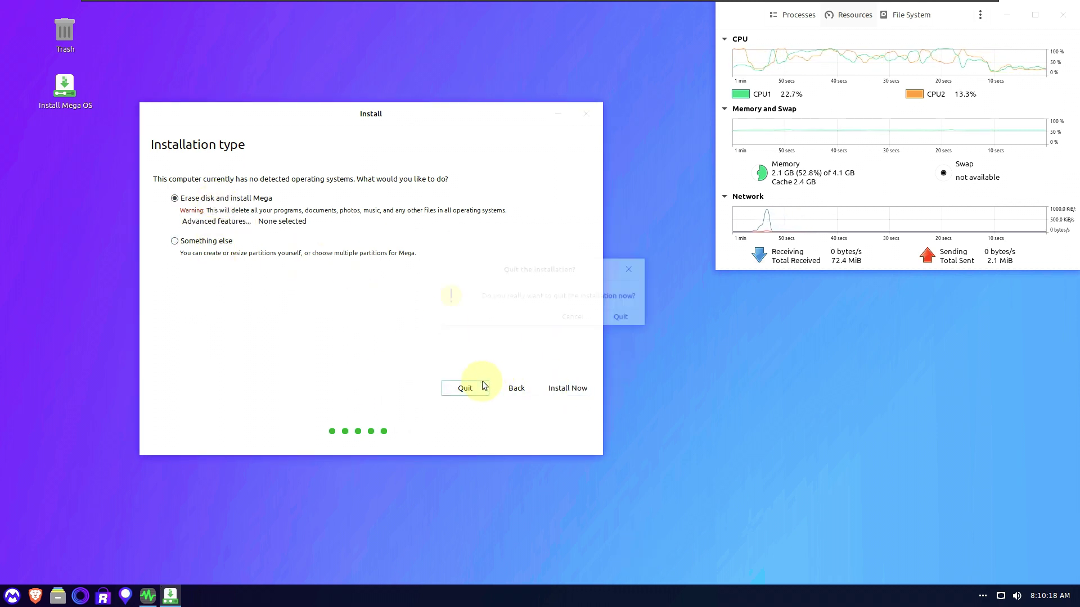
click(624, 318)
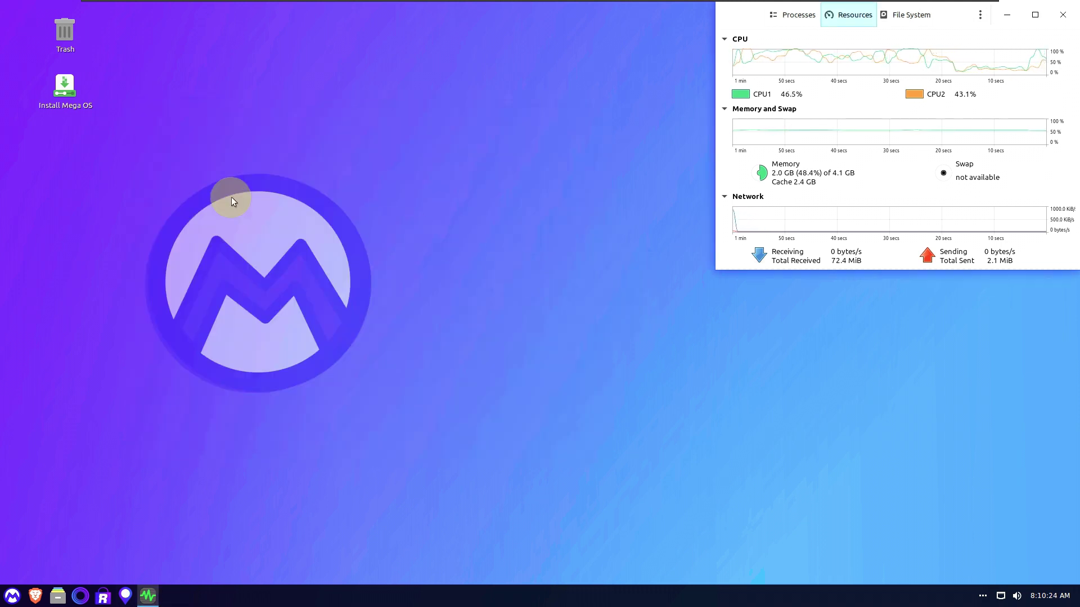
Set the desktop background to the 3913x2935 Megaos coastal mountain image, view the background settings and close the Backgrounds window.
right_click(231, 198)
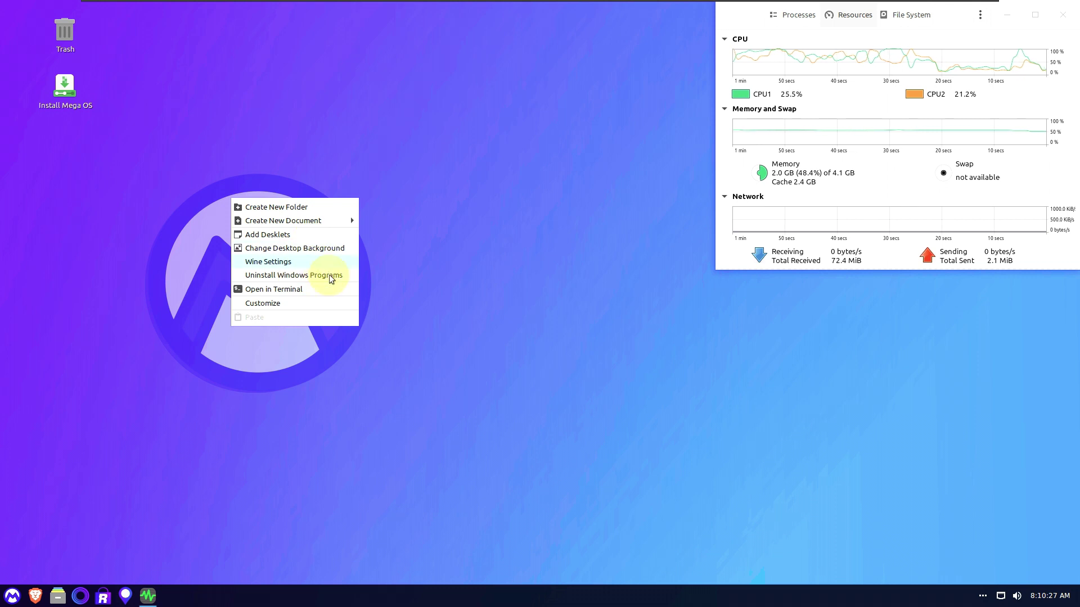
click(303, 253)
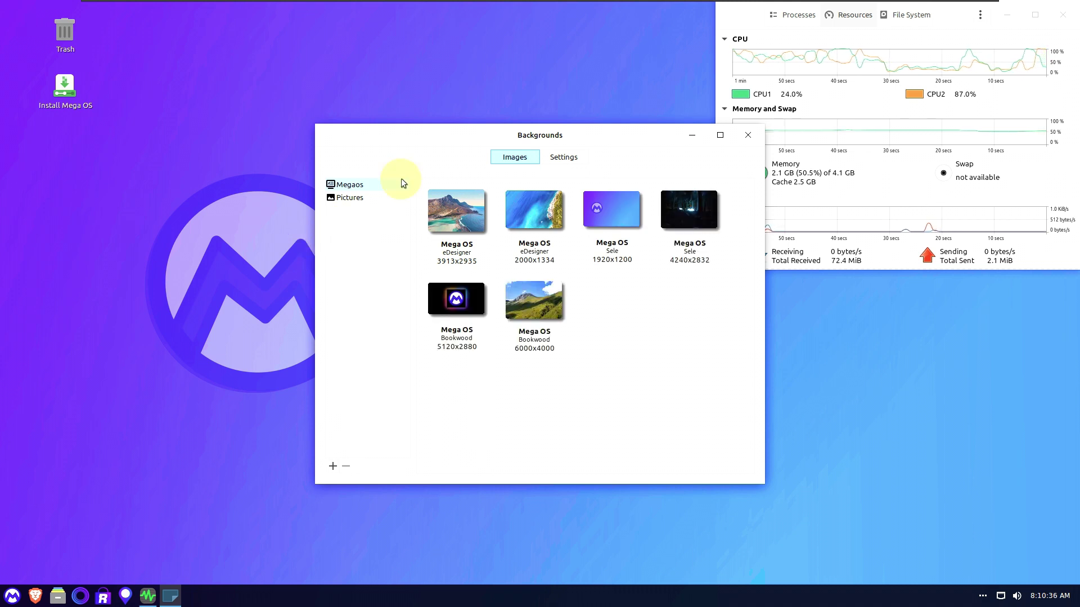
drag(441, 134, 305, 126)
click(197, 217)
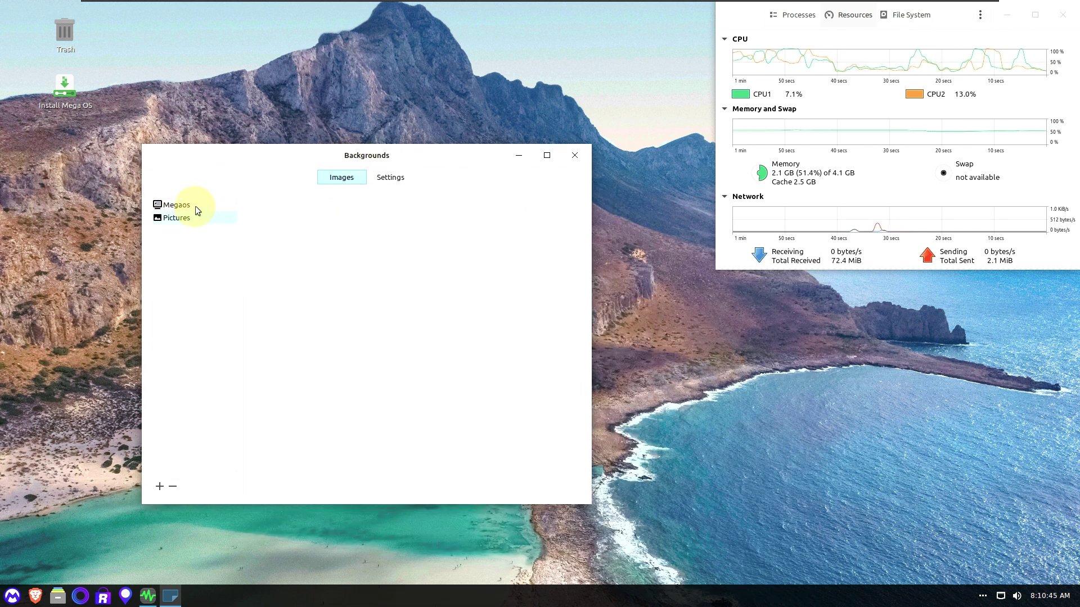
click(386, 177)
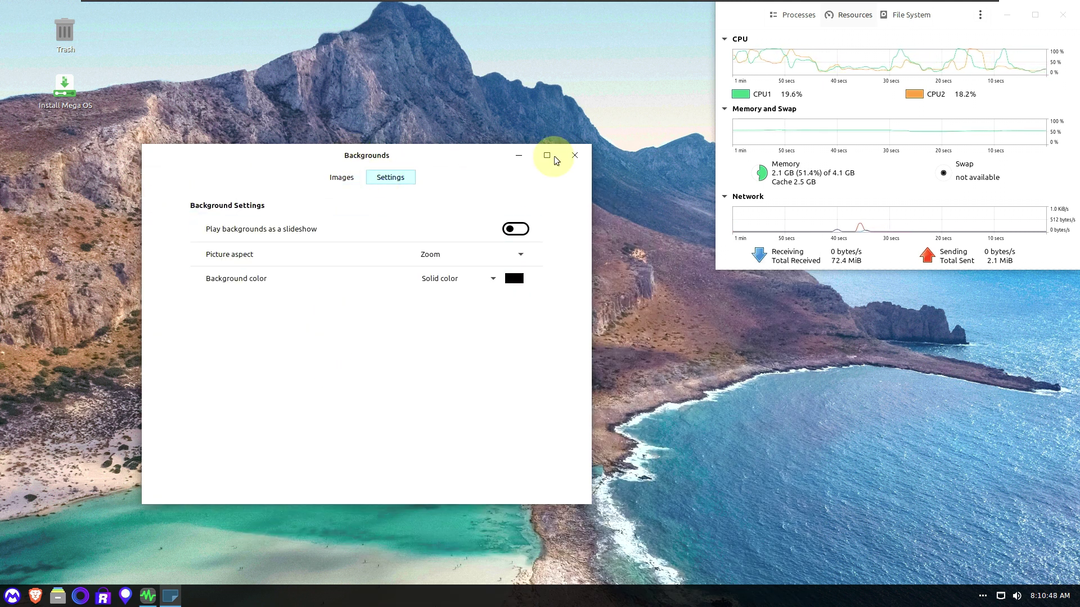
click(575, 155)
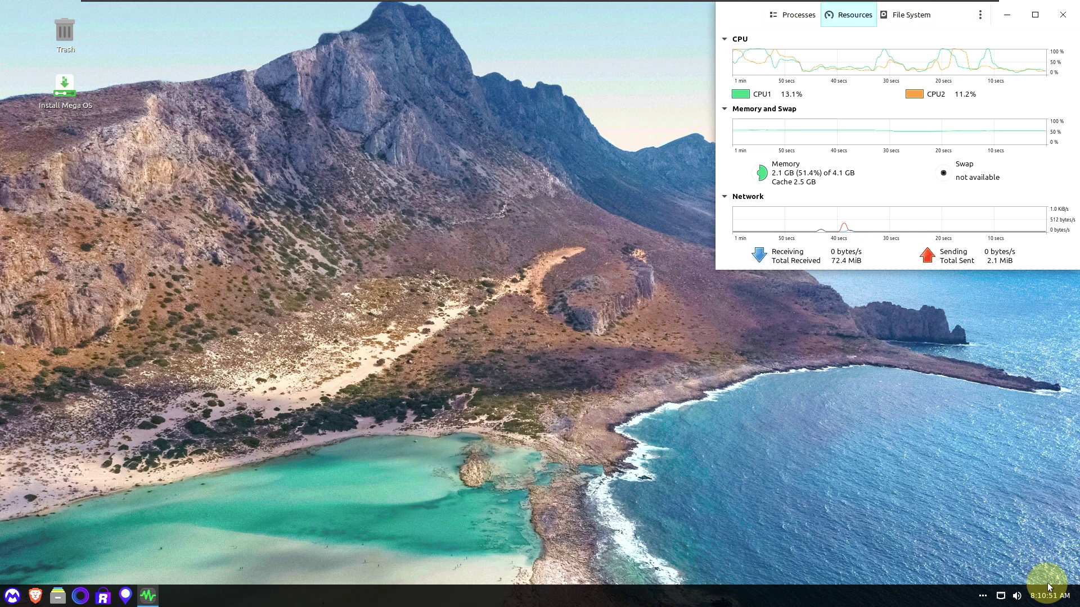
View the Input, Sounds, Applications and amplification pages of the Sound settings and close the window.
click(1050, 597)
click(1047, 596)
click(1016, 596)
click(990, 578)
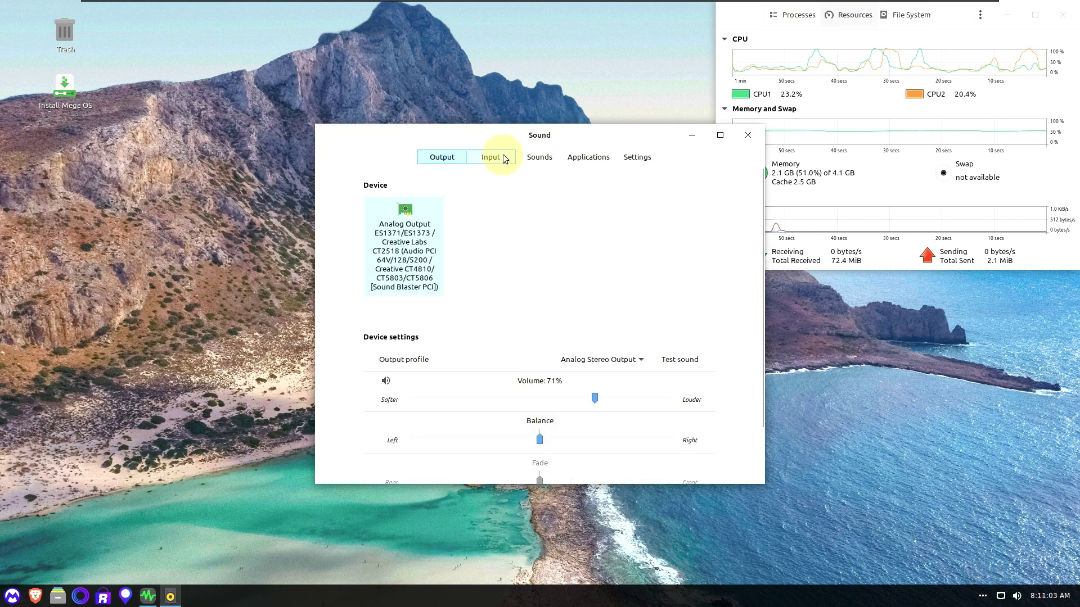
click(504, 159)
click(537, 157)
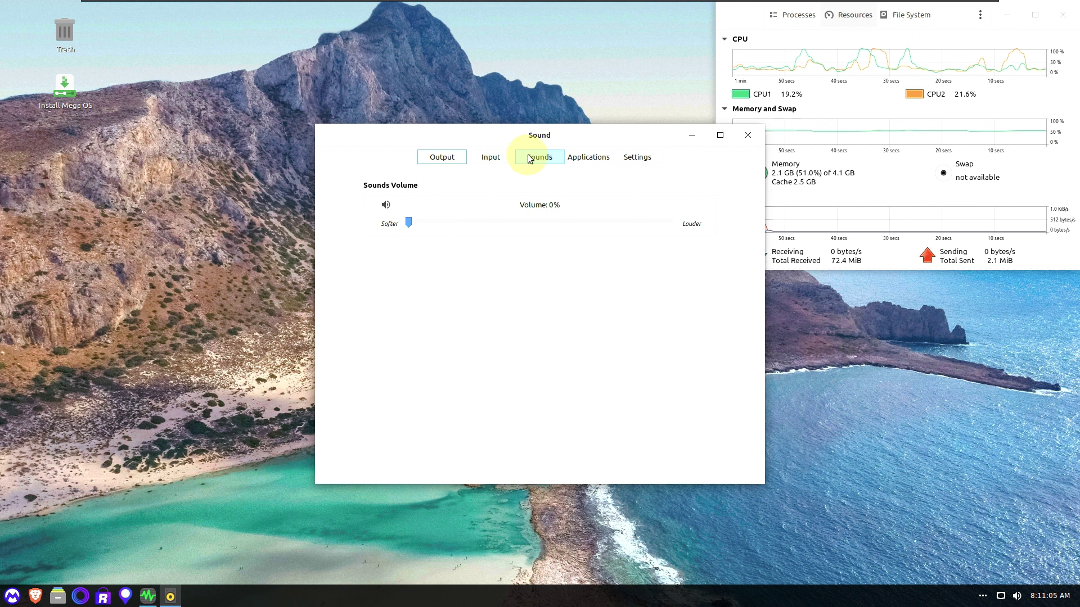
click(589, 162)
click(635, 159)
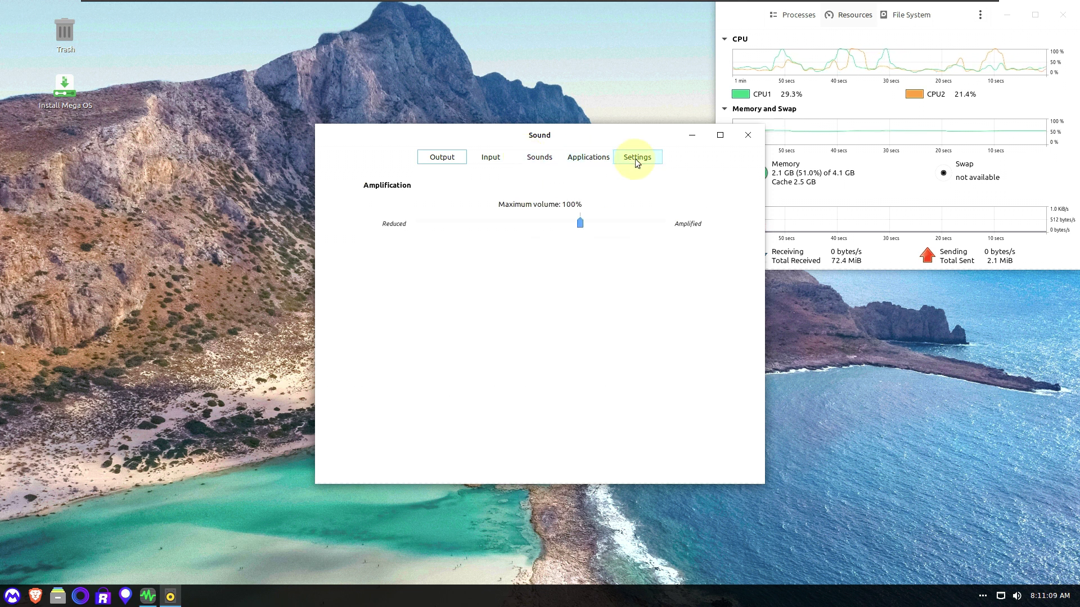
click(748, 135)
Launch Wine Settings from the desktop.
right_click(282, 193)
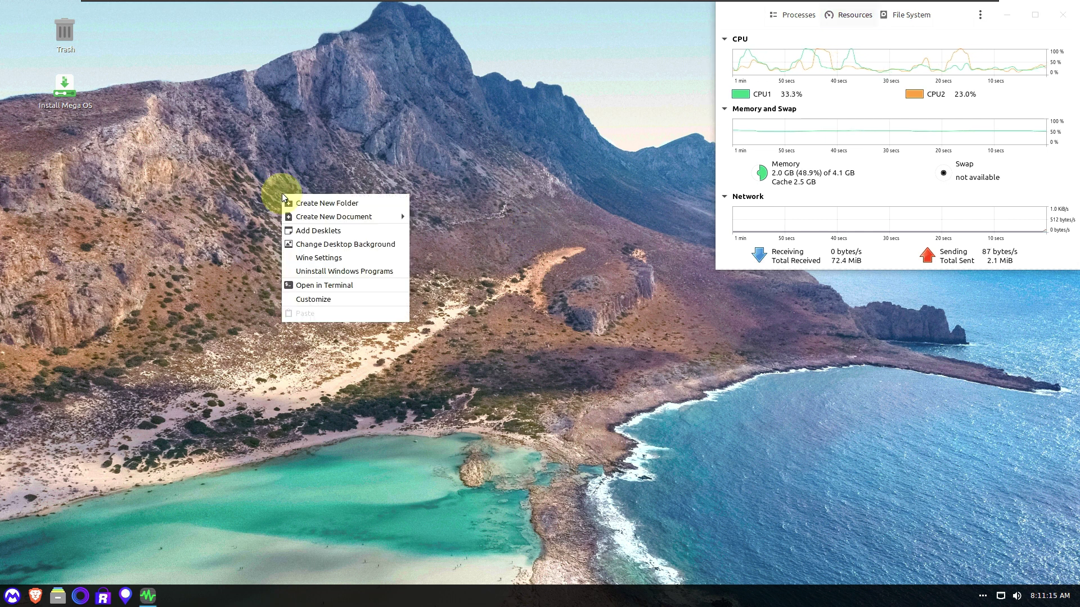
click(319, 266)
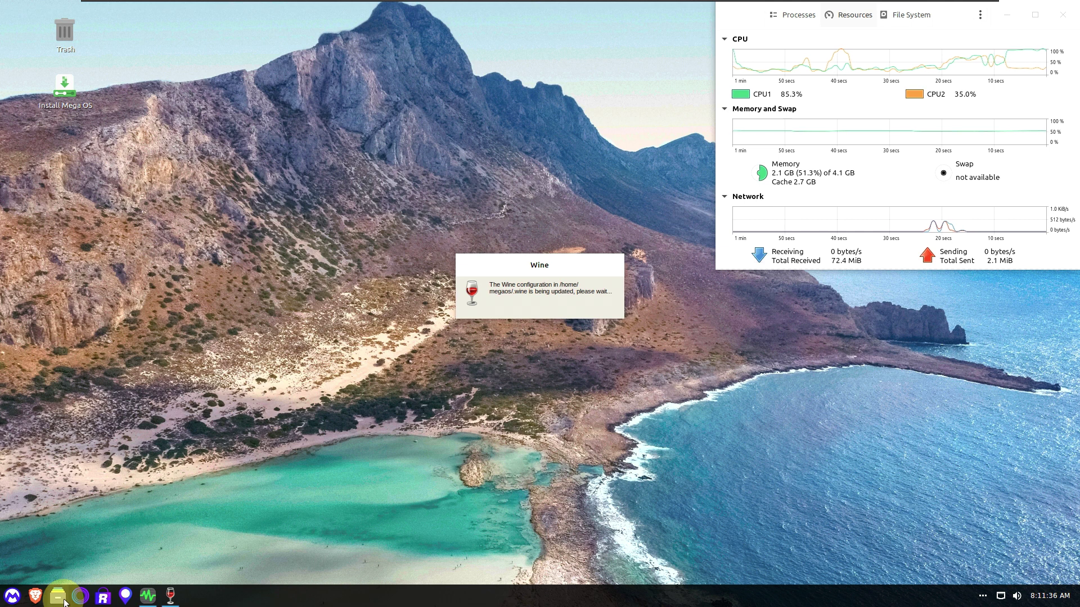
View the workspace overview, return to Workspace 1 and open the Home folder in the file manager.
click(86, 597)
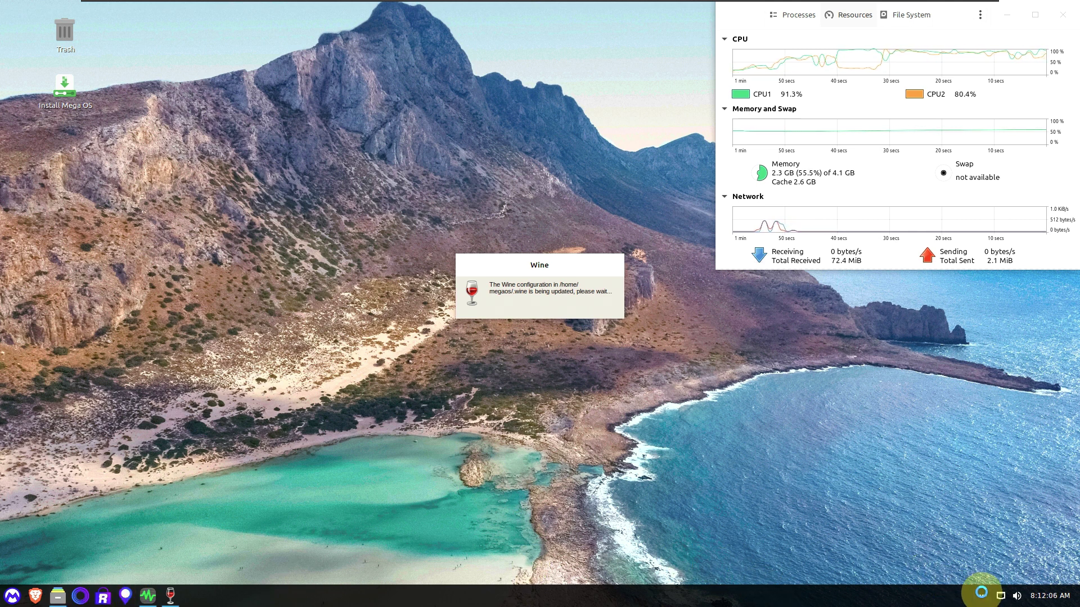
key(ctrl+alt+Up)
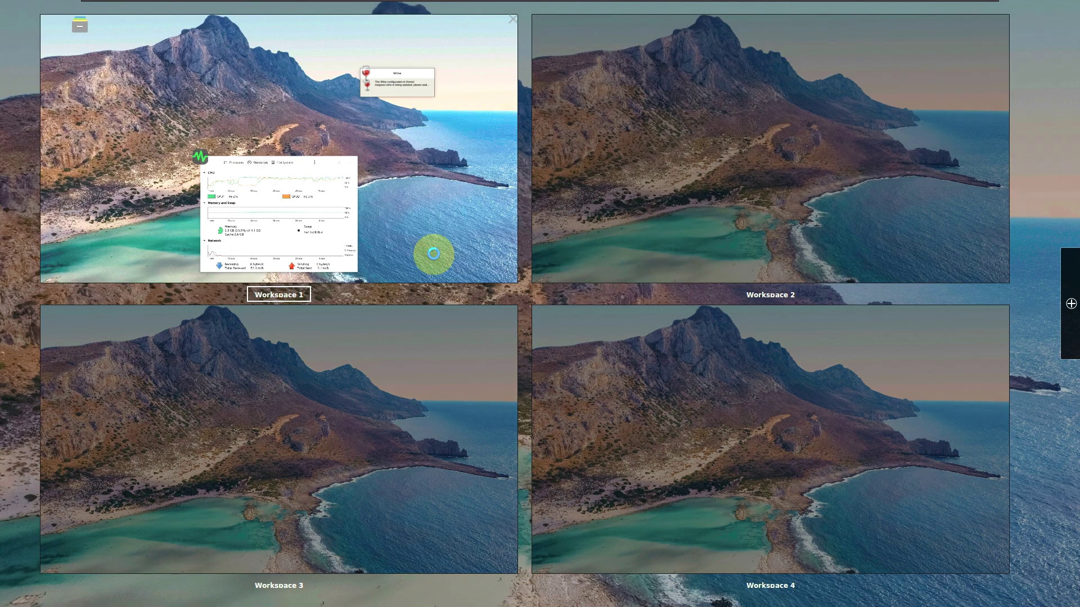
click(434, 254)
key(super+e)
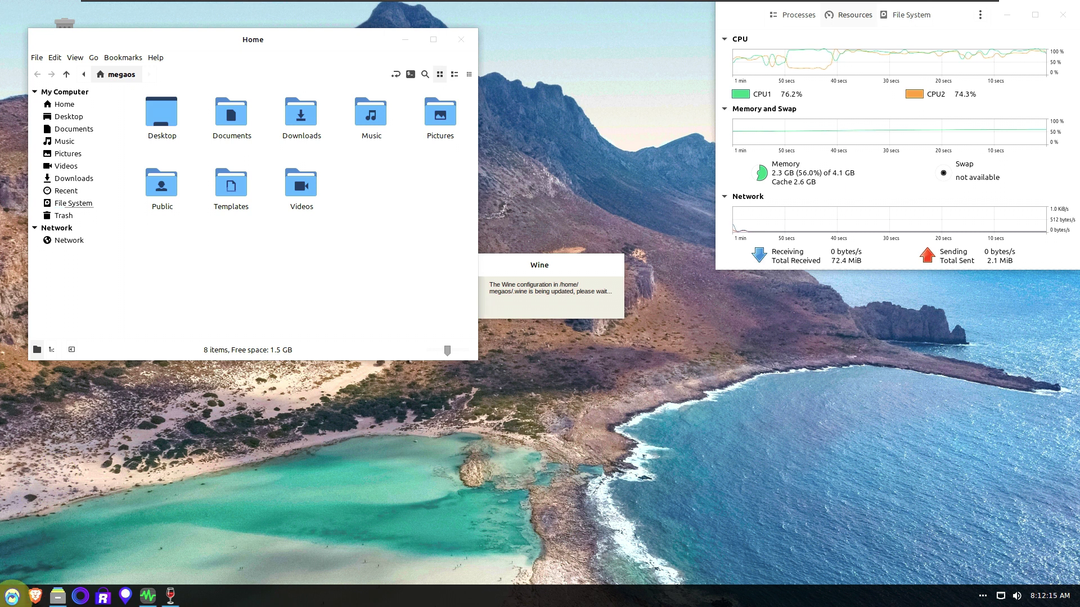
Examine the full list of installed applications in the start menu and close the menu.
click(12, 596)
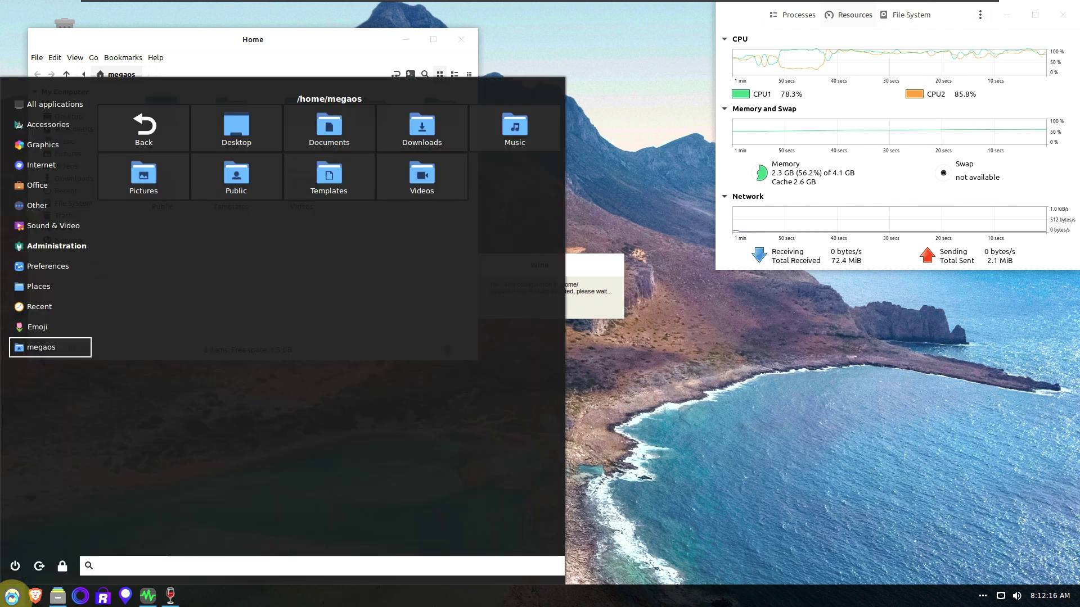
click(77, 107)
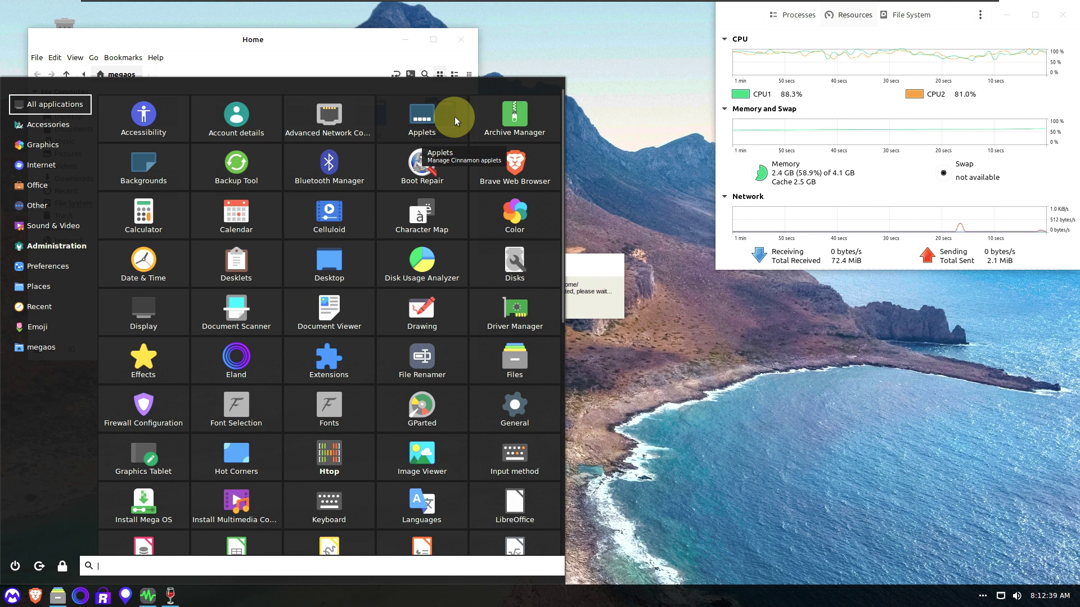
scroll(454, 120, down, 6)
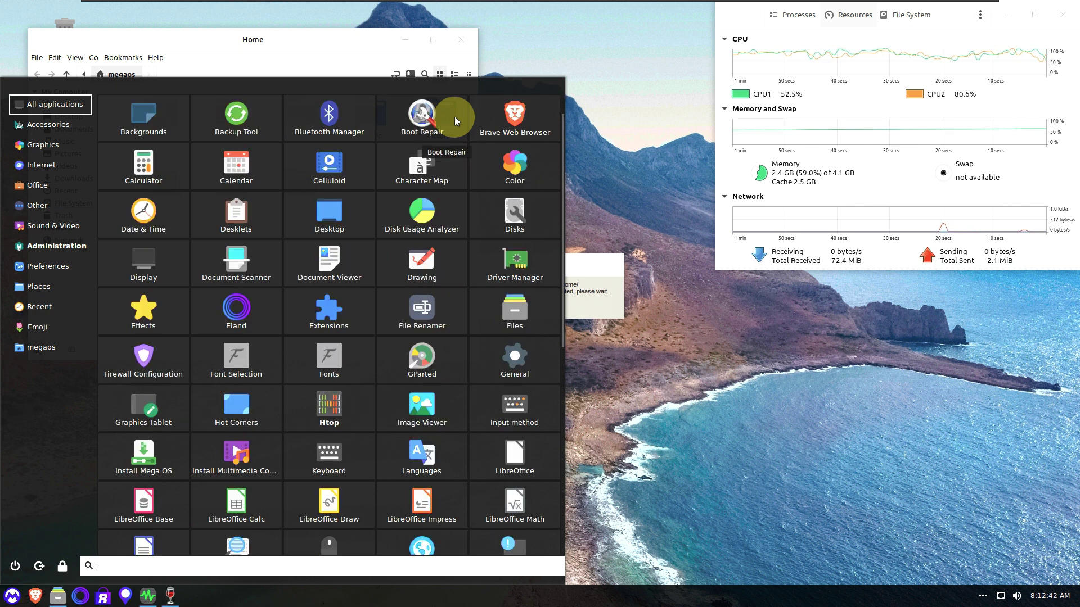
scroll(455, 116, down, 3)
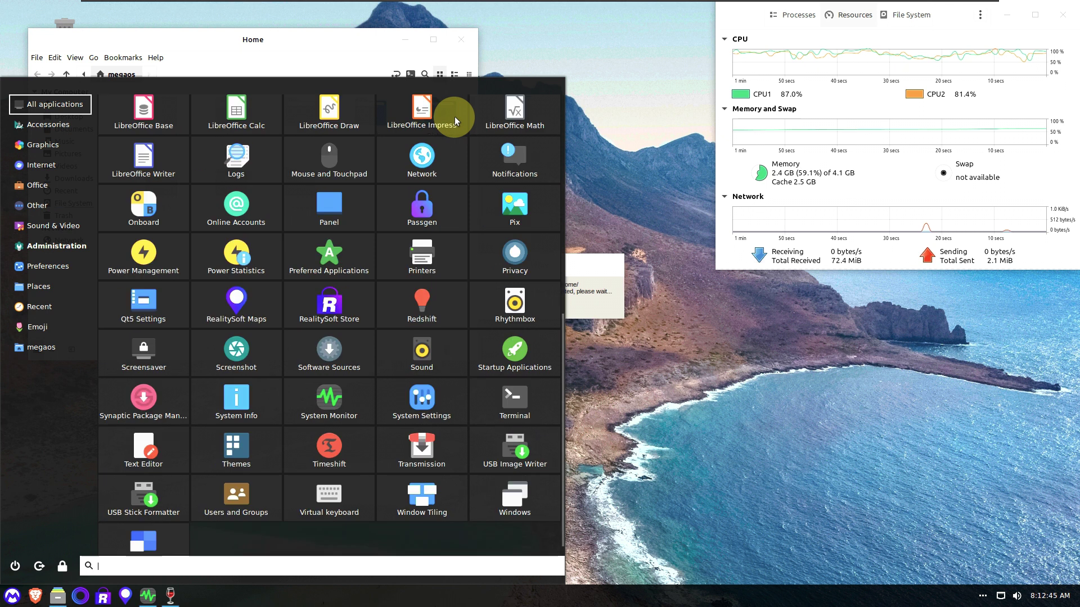
scroll(454, 116, up, 9)
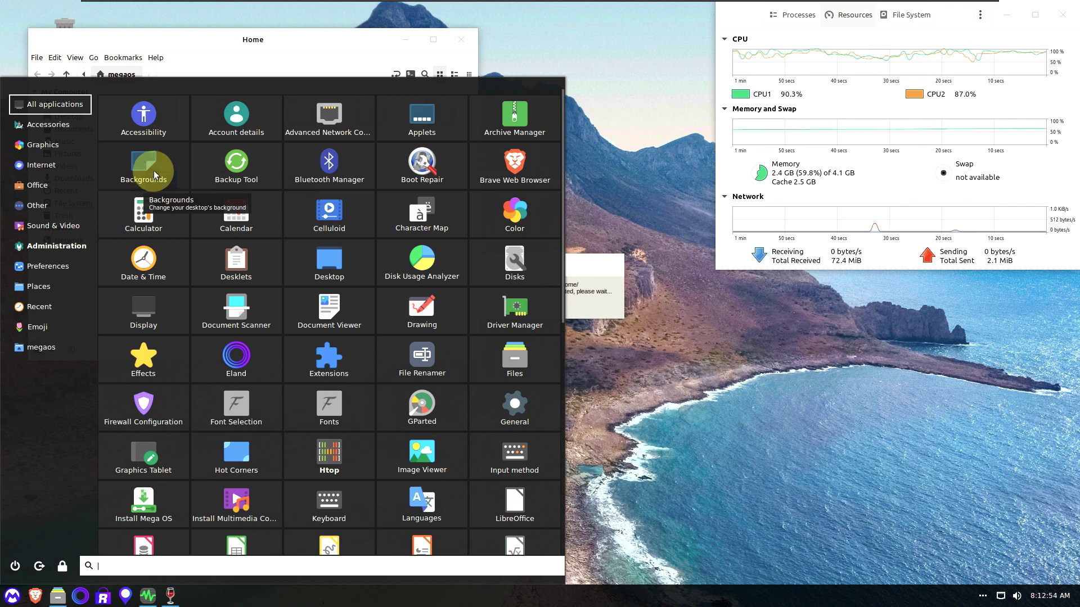
drag(313, 212, 114, 153)
click(13, 595)
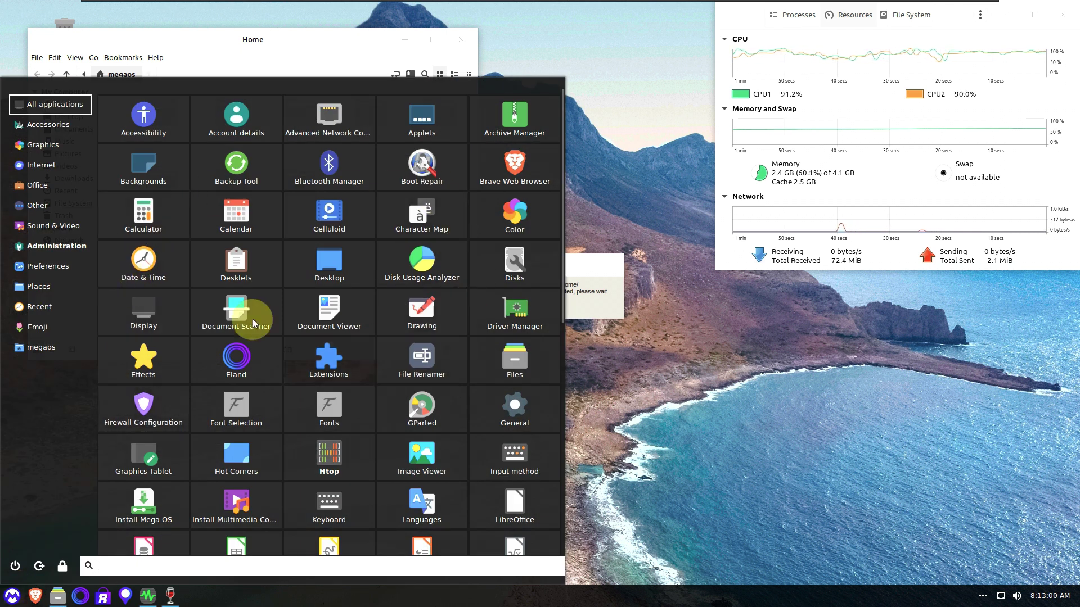
click(16, 599)
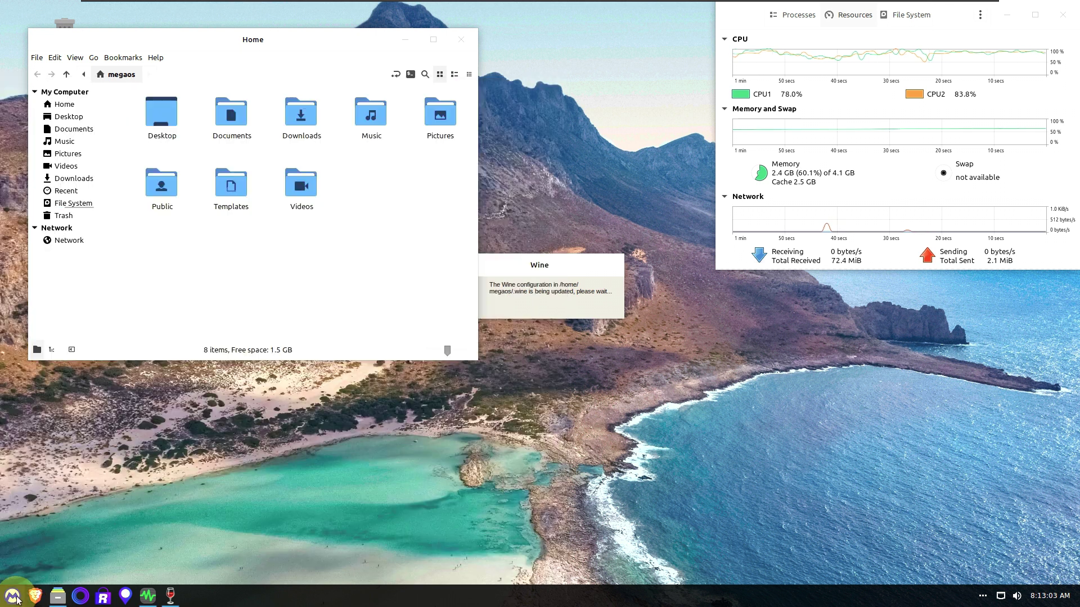
Open the RealitySoft Store and the Celluloid player, and view the Preferences and Administration application categories.
click(16, 597)
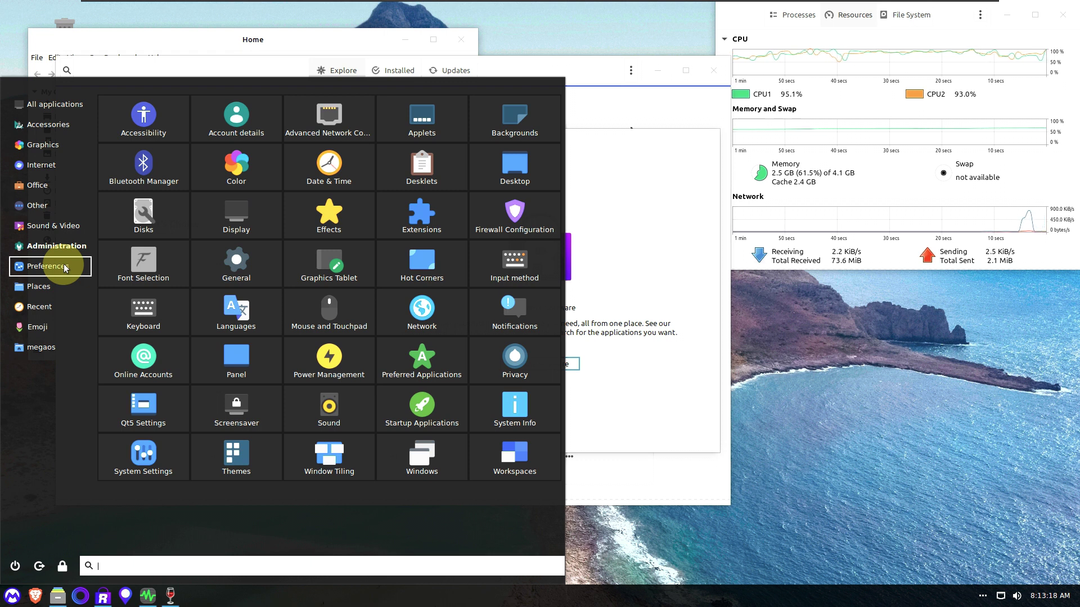
click(141, 464)
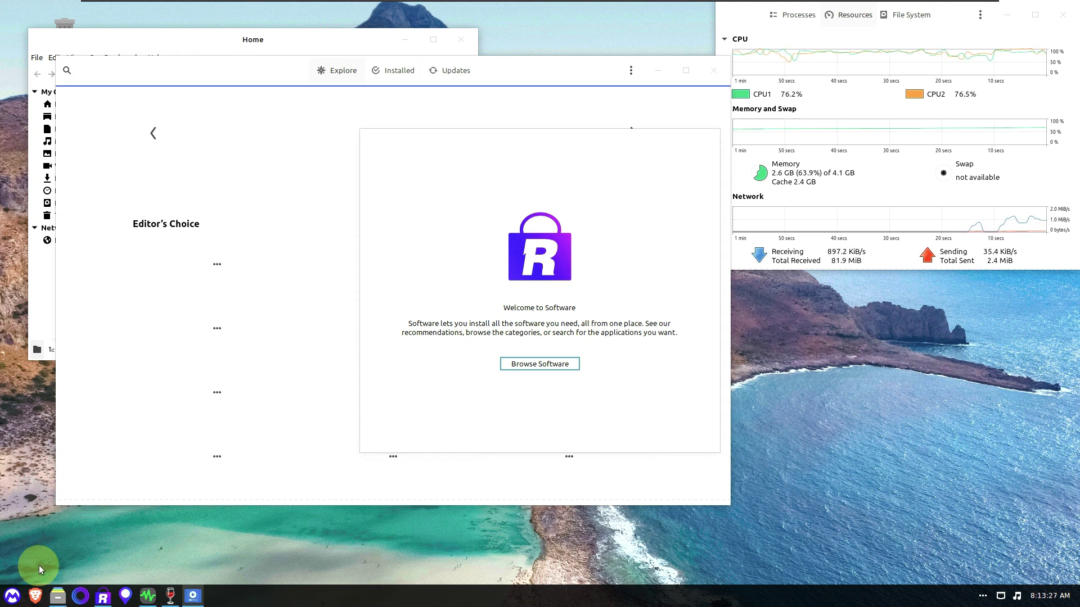
click(13, 595)
mouse_move(76, 251)
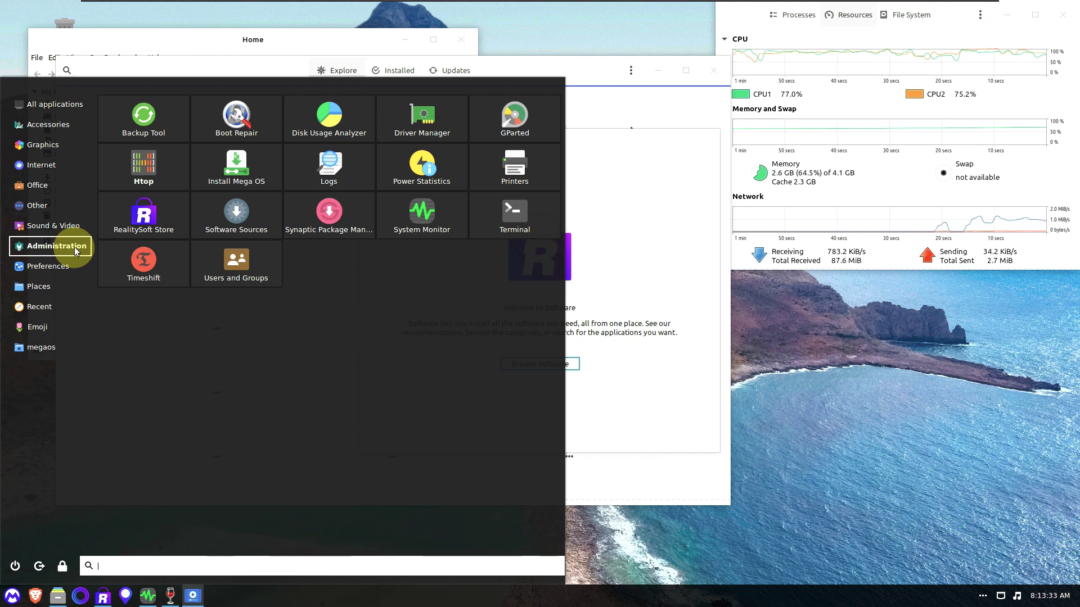
click(352, 213)
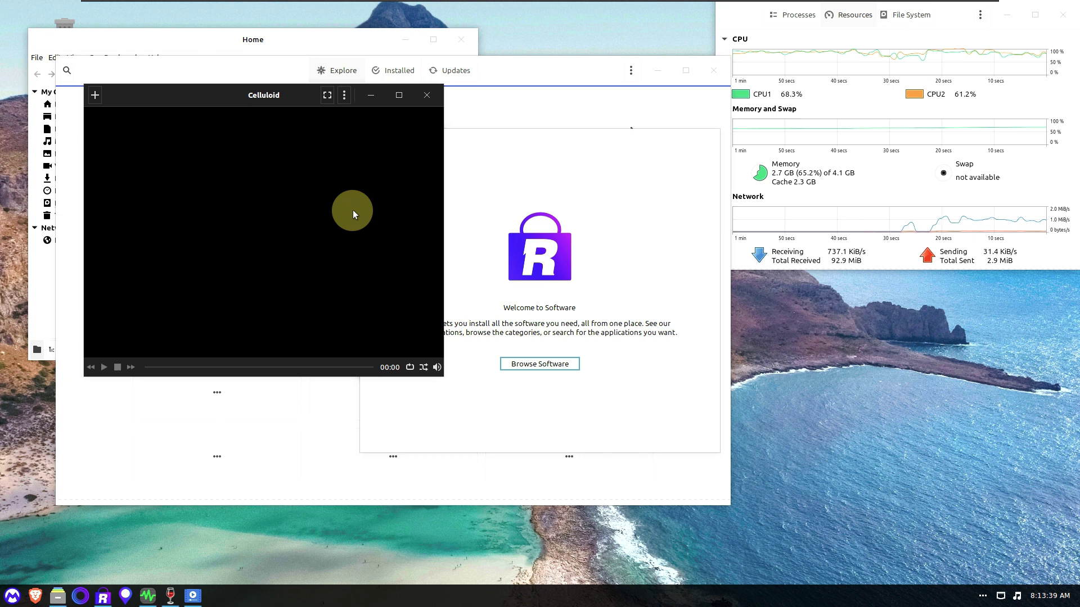
View the Sound & Video and Office application categories in the start menu.
click(16, 594)
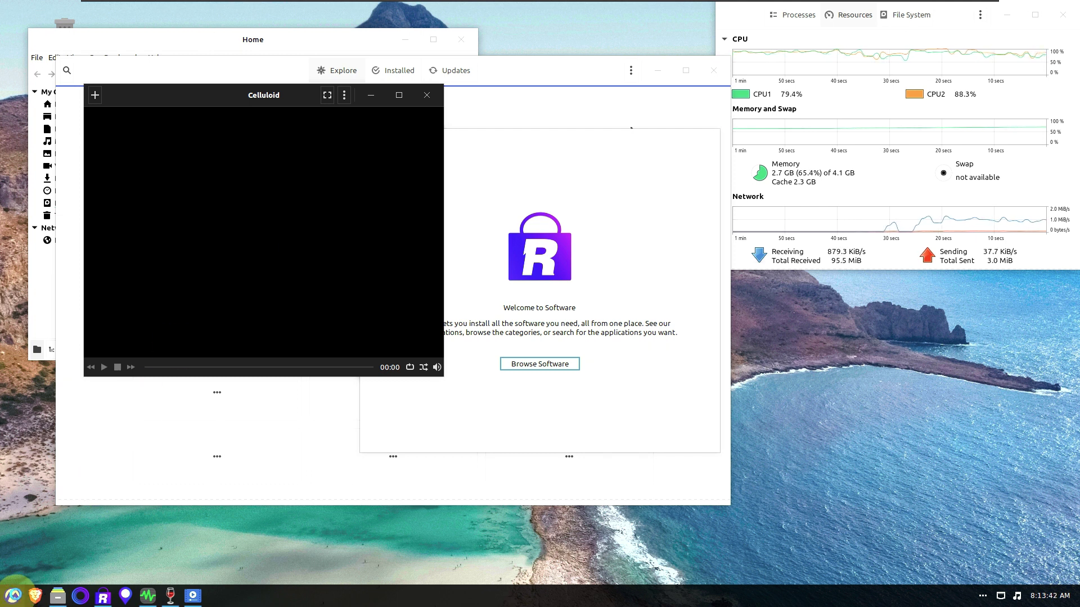
click(74, 231)
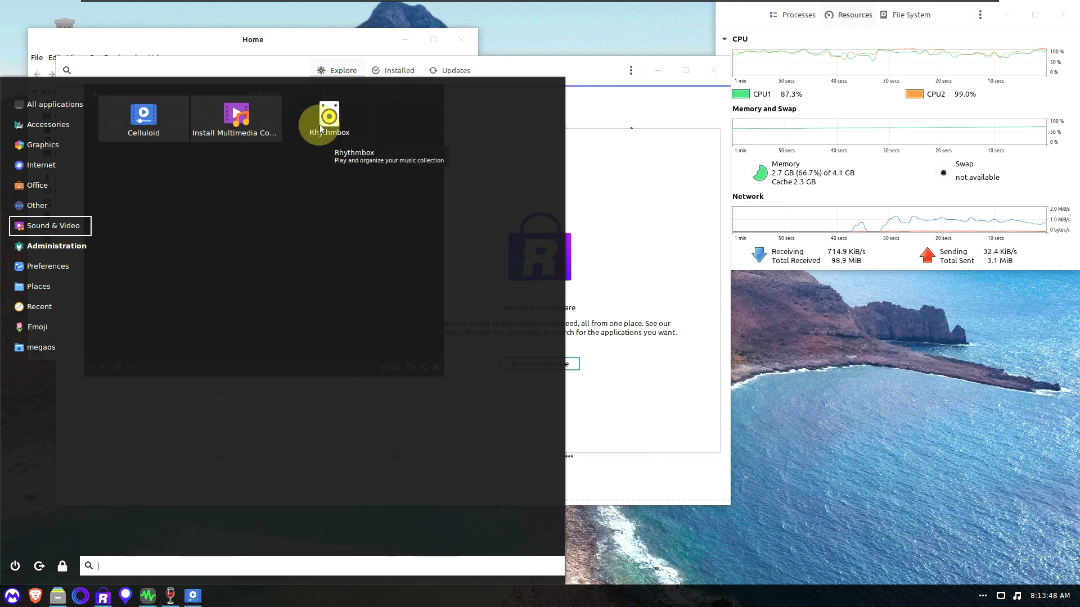
click(12, 595)
click(13, 596)
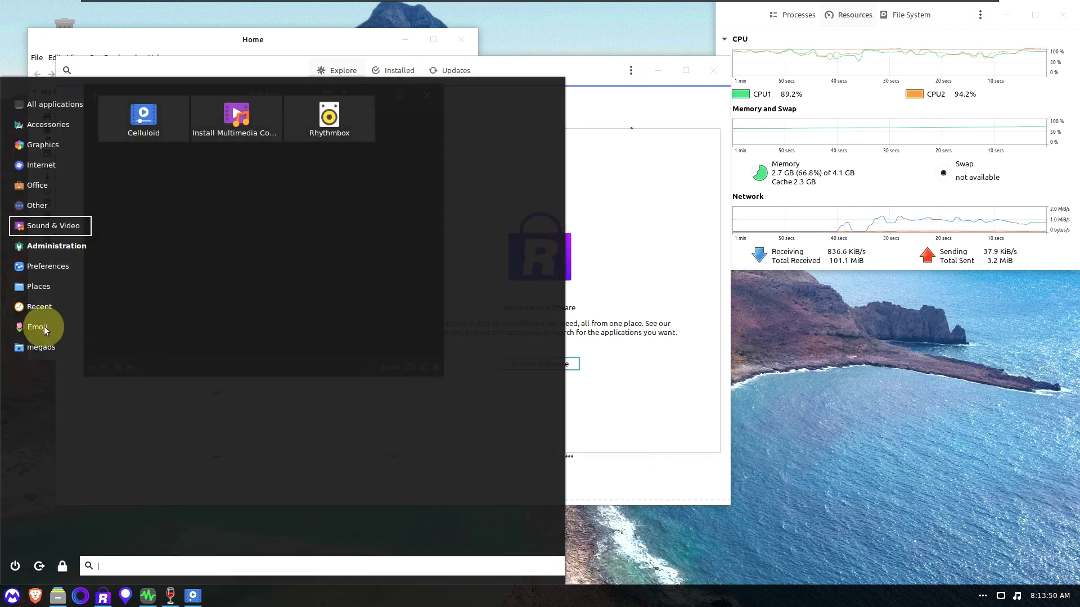
click(68, 208)
click(66, 190)
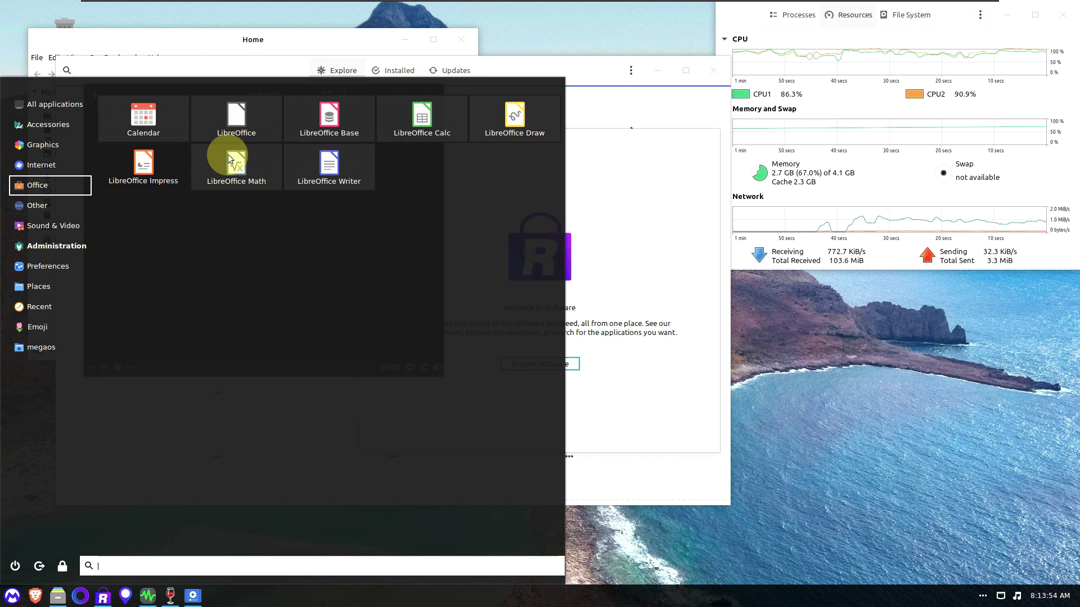
click(409, 133)
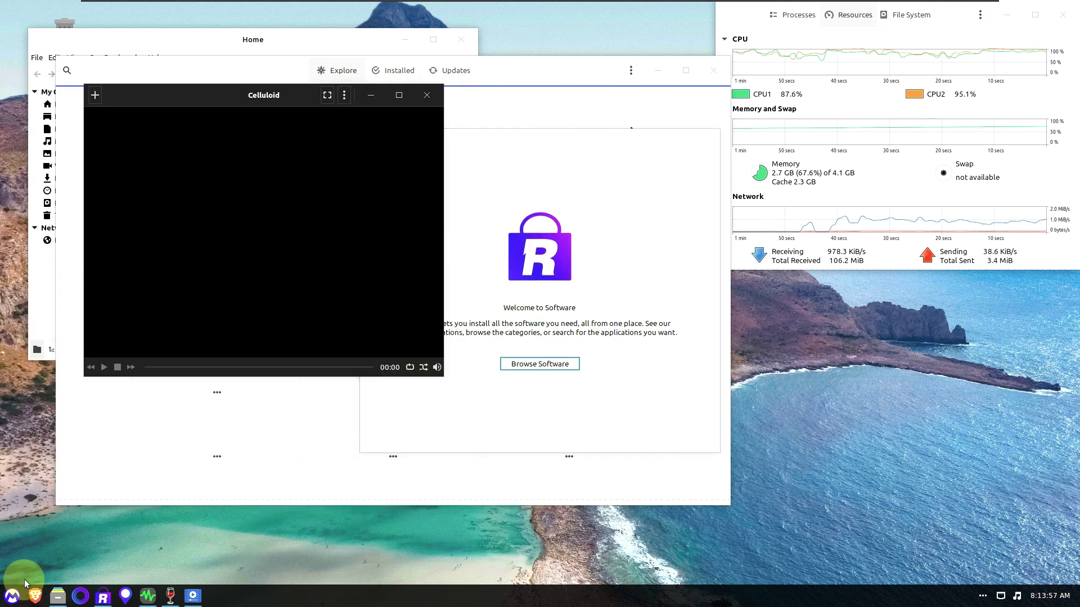
View the Internet, Graphics and Accessories application categories in the start menu.
click(12, 595)
click(69, 171)
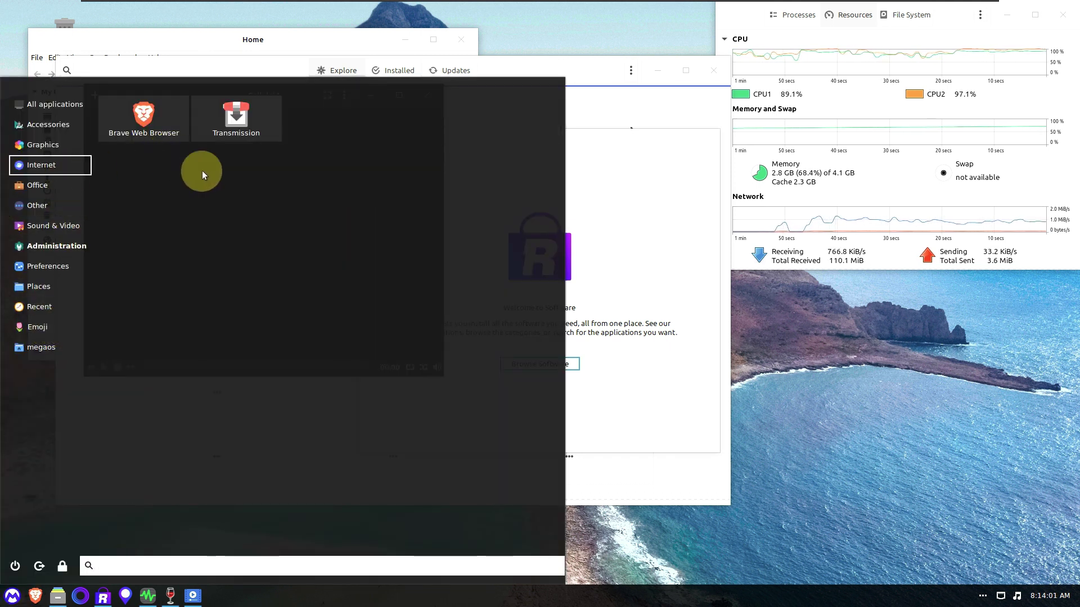
click(73, 147)
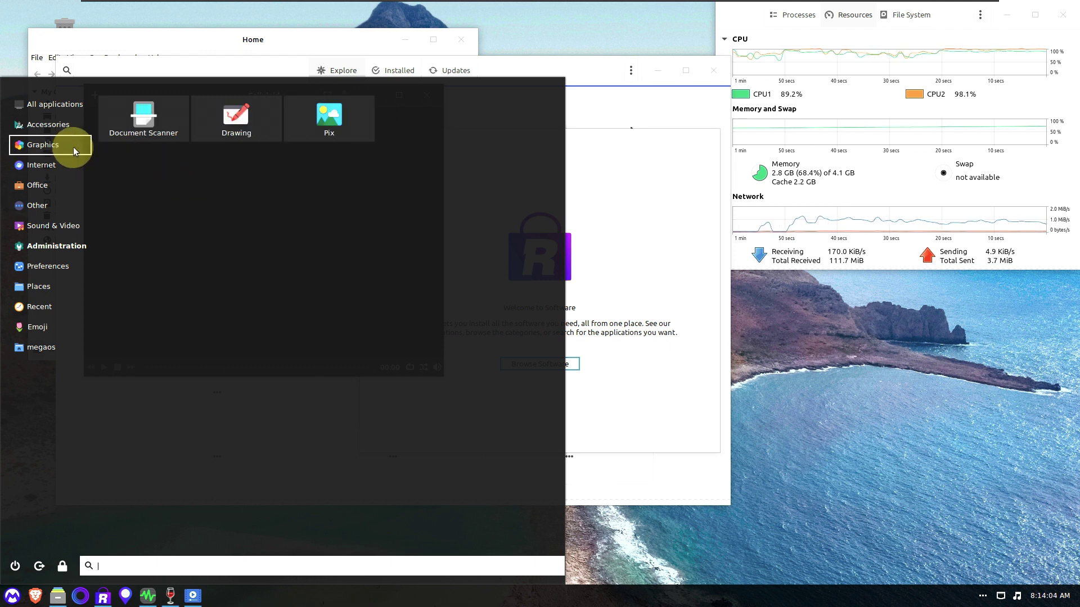
click(325, 136)
click(14, 595)
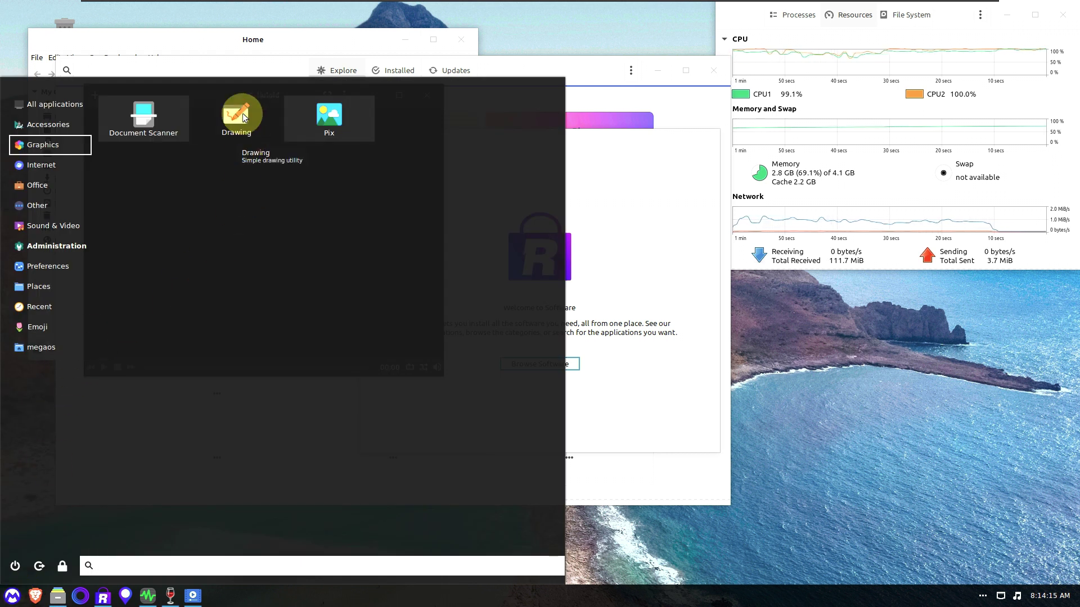
click(202, 167)
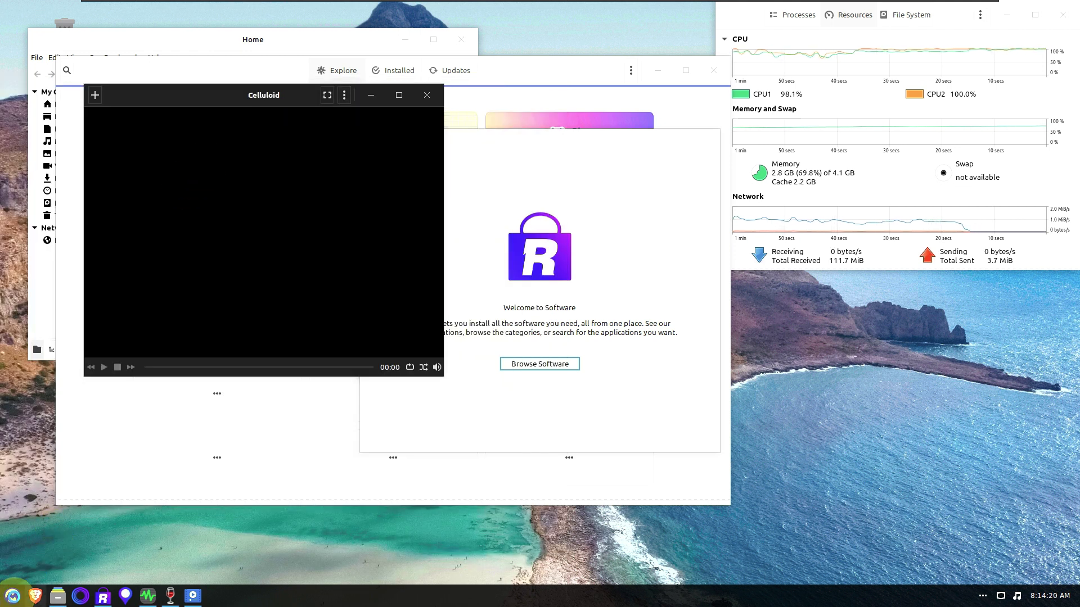
click(13, 594)
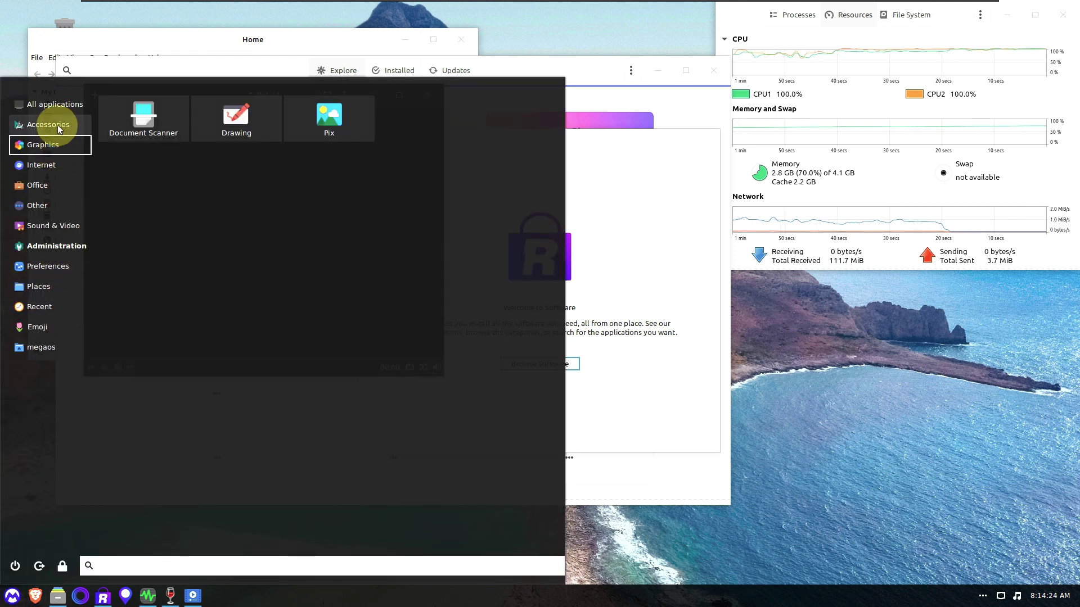
click(58, 125)
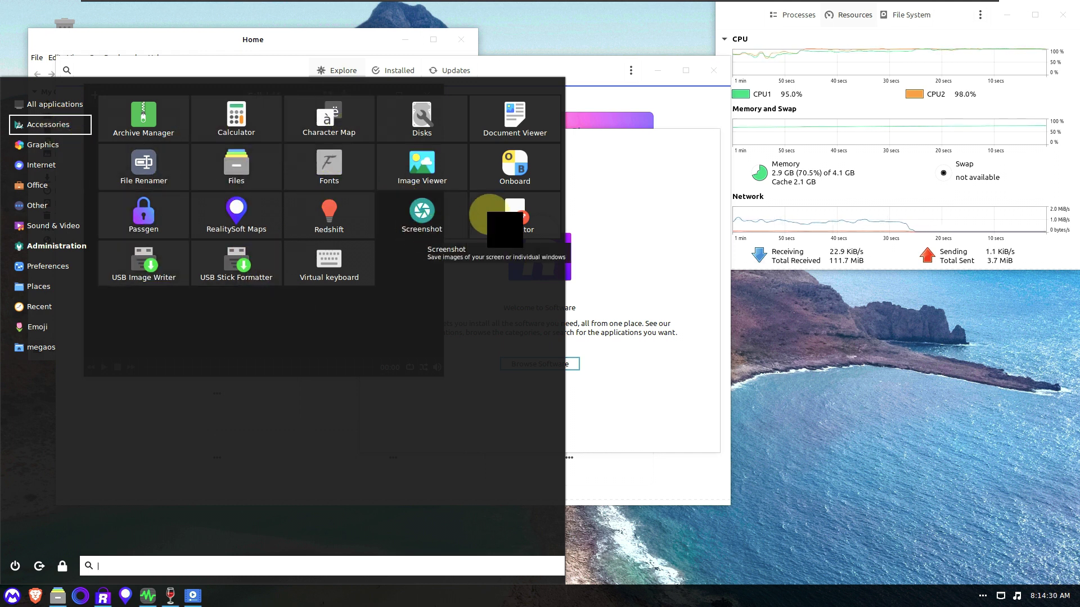
Launch Files and Image Viewer from the Accessories category, and view the options in the System Settings window.
click(258, 157)
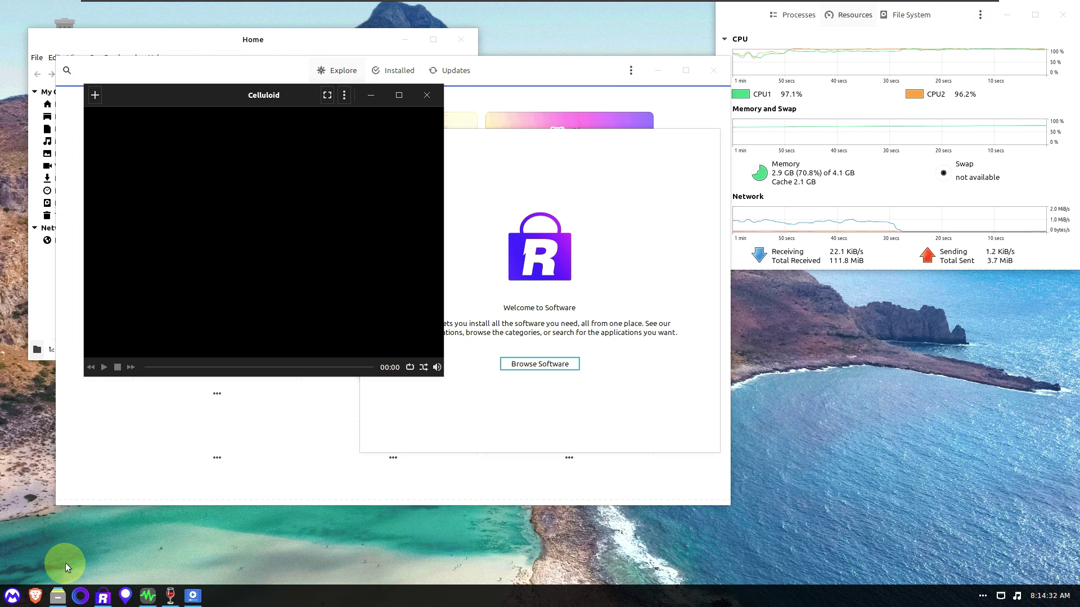
click(13, 596)
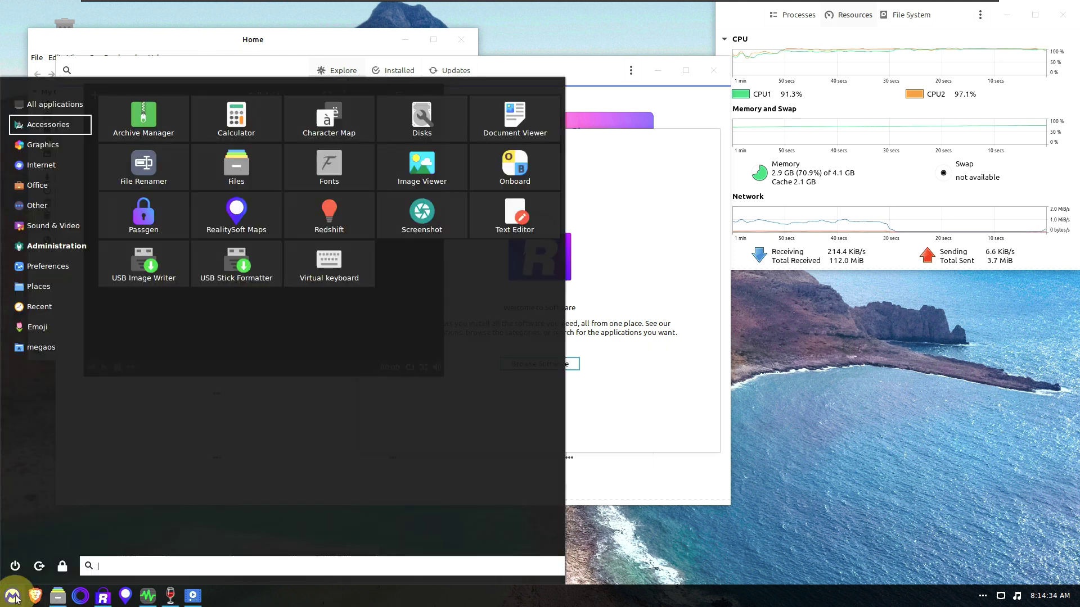
click(435, 163)
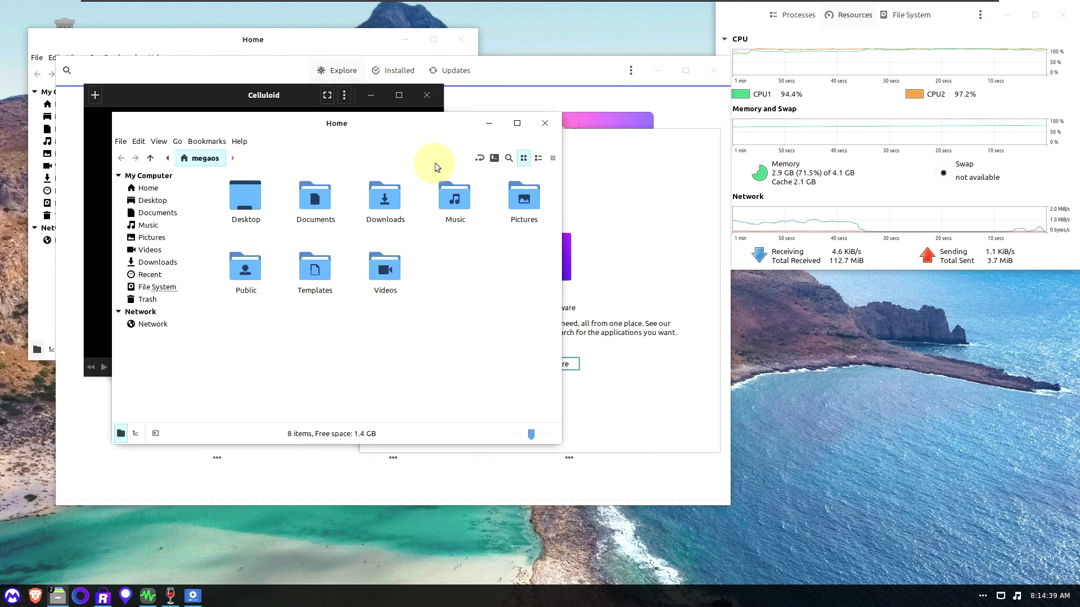
click(767, 60)
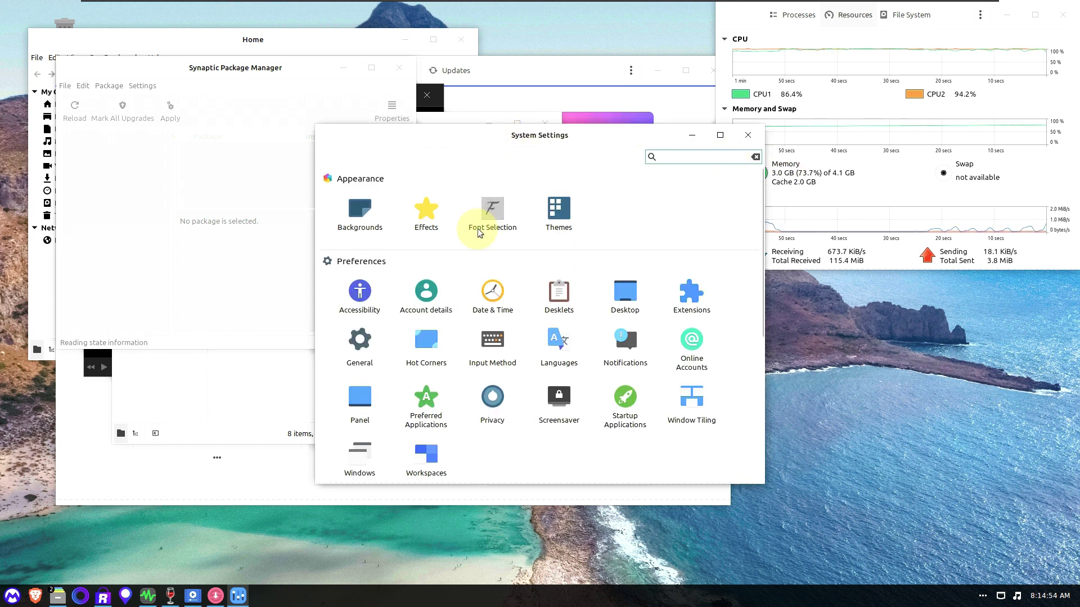
scroll(478, 230, down, 1)
Open the program information from the rear Home file manager window, dismiss it and close that window.
click(296, 43)
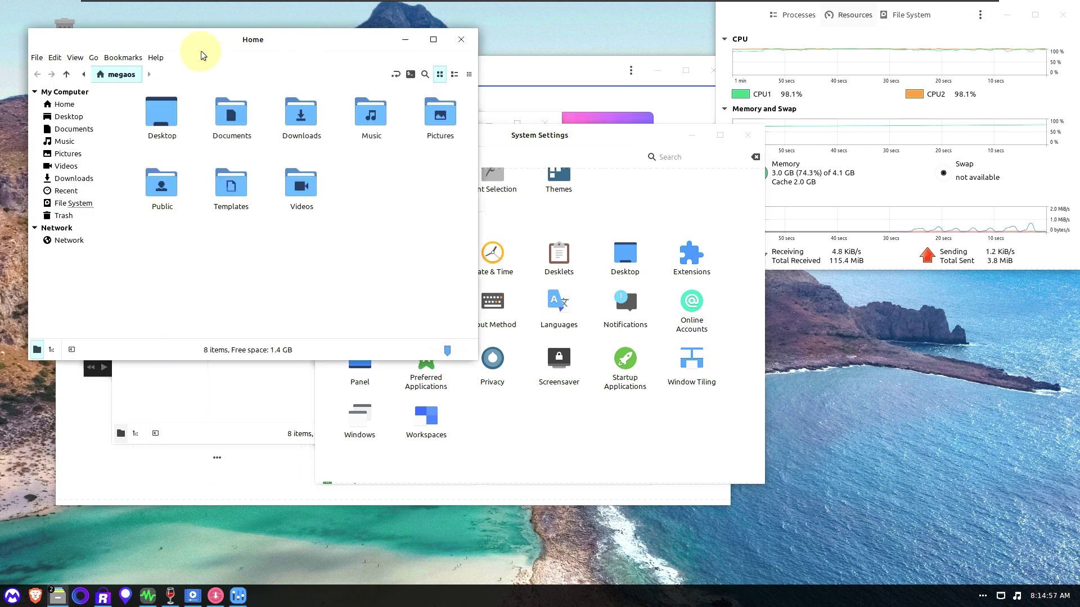
click(156, 57)
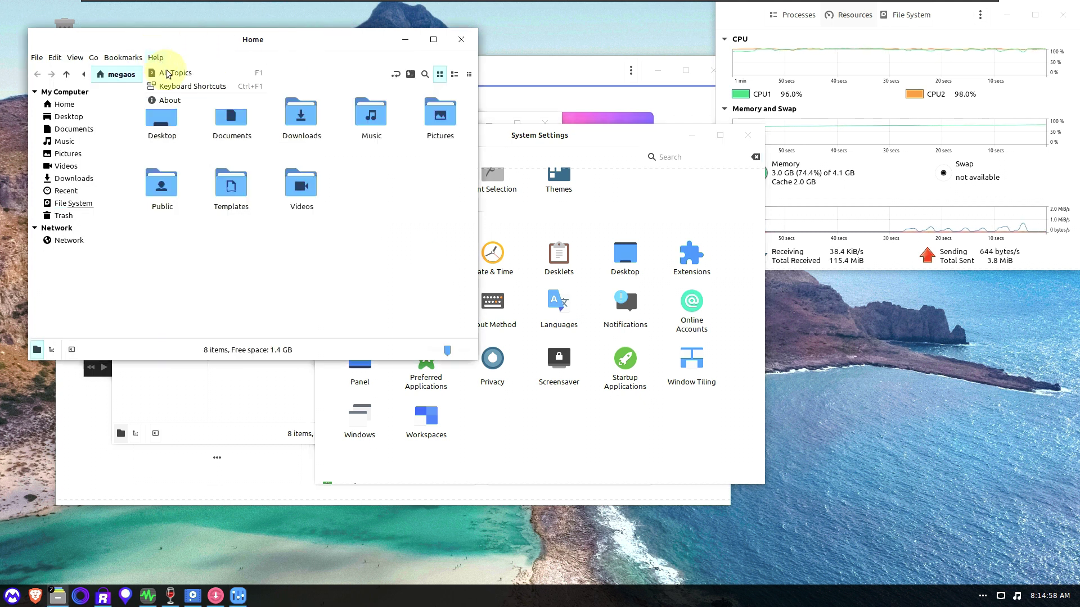
click(169, 100)
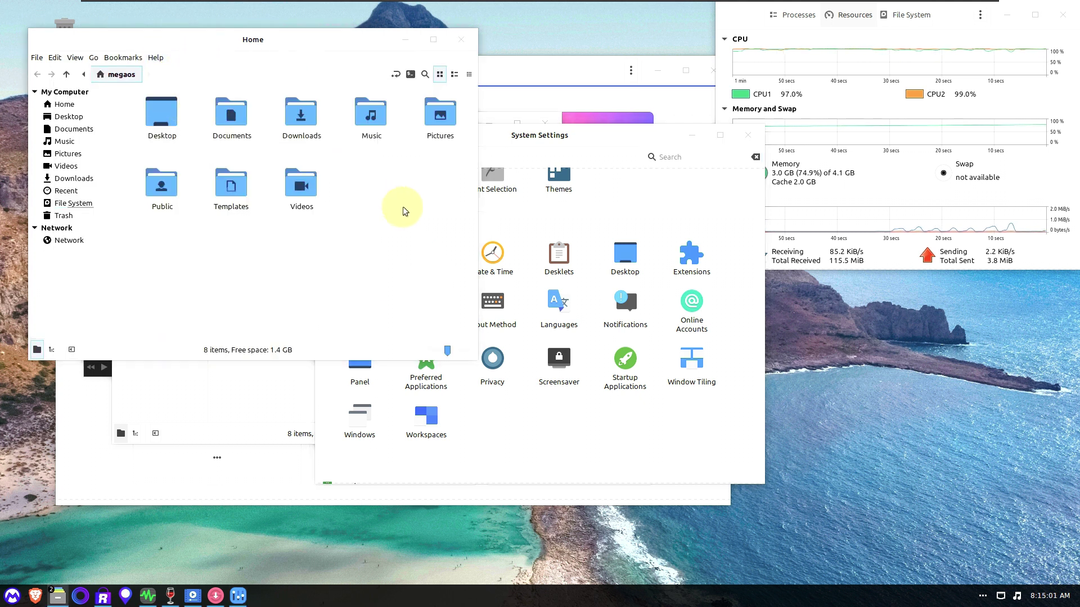
click(374, 126)
click(461, 39)
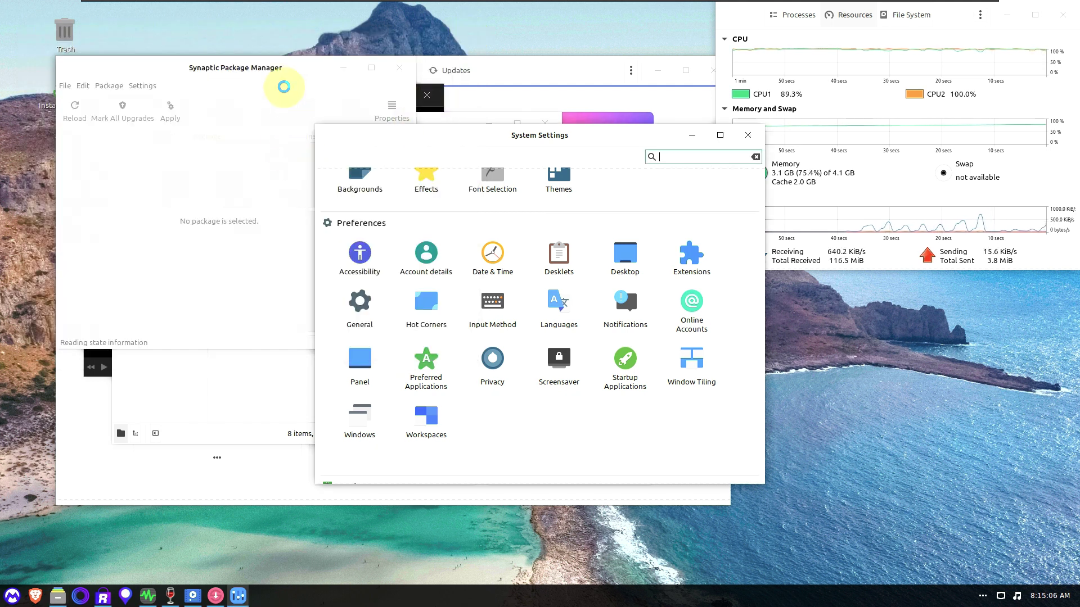
View the About Nemo details in the remaining Home window, and close both the dialog and the window.
click(189, 377)
click(240, 141)
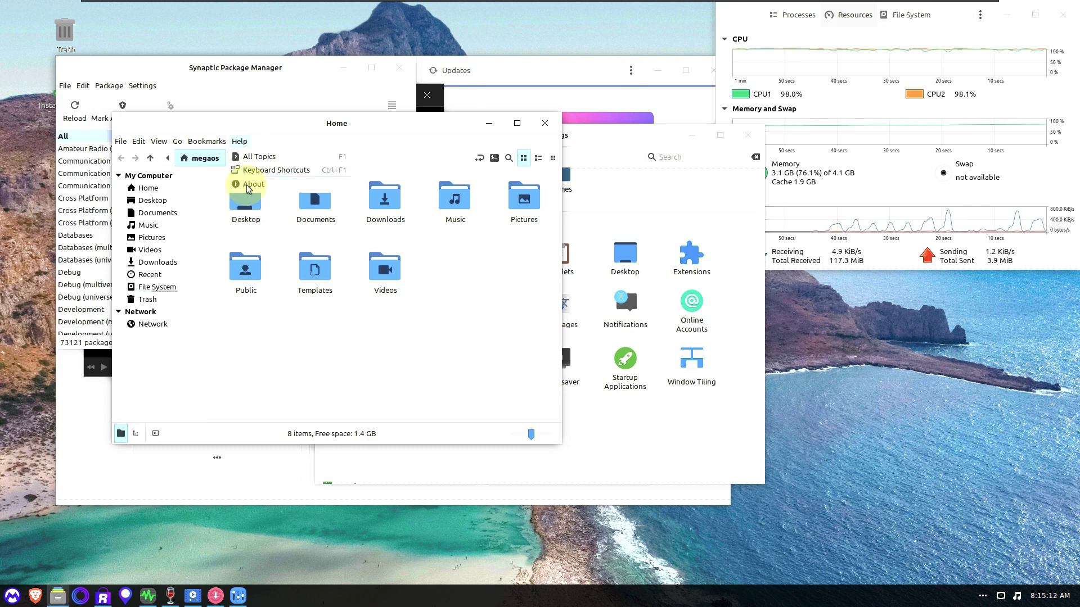
click(247, 185)
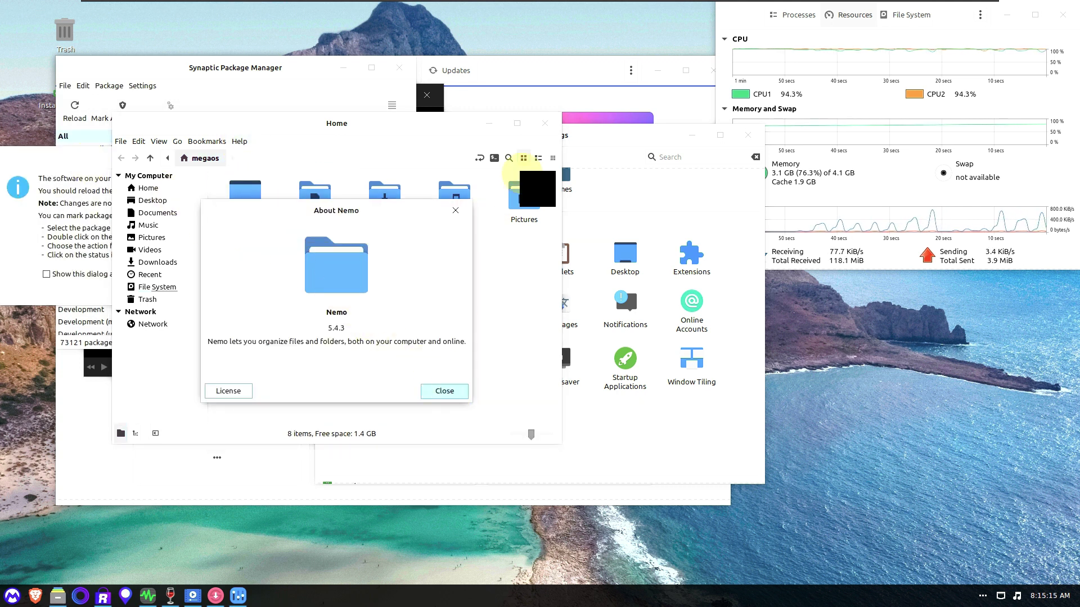
key(Escape)
key(ctrl+w)
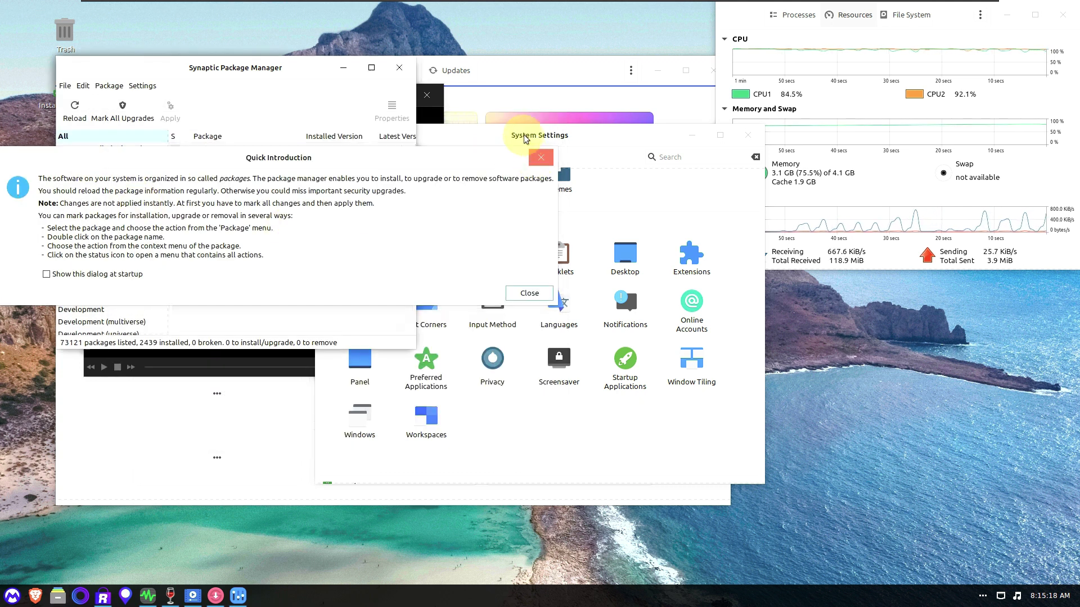
Dismiss Synaptic's Quick Introduction and look through the package manager's settings and file commands.
click(620, 138)
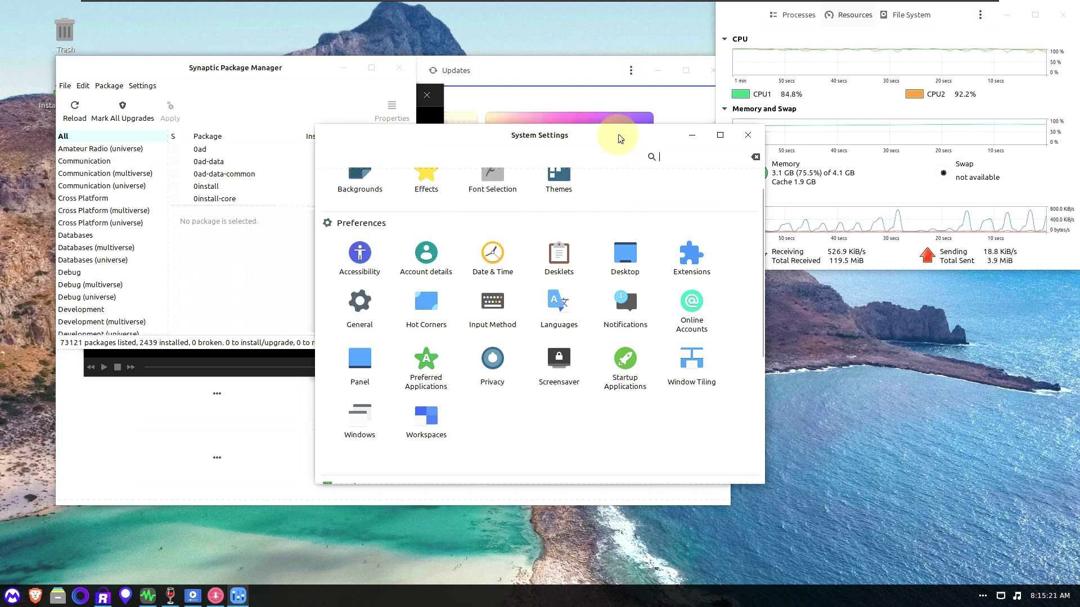
click(349, 90)
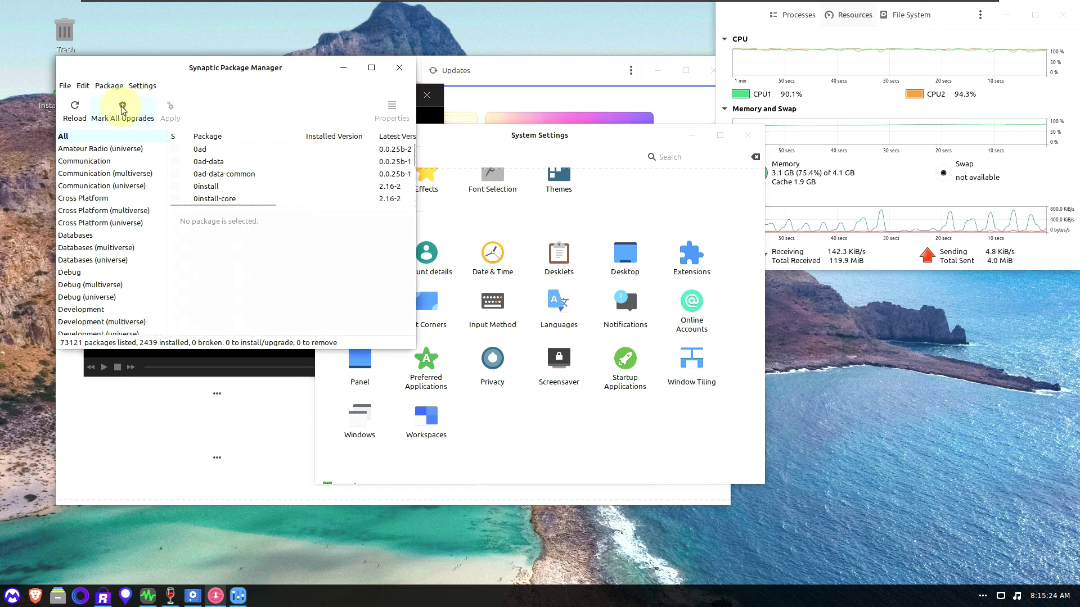
click(148, 88)
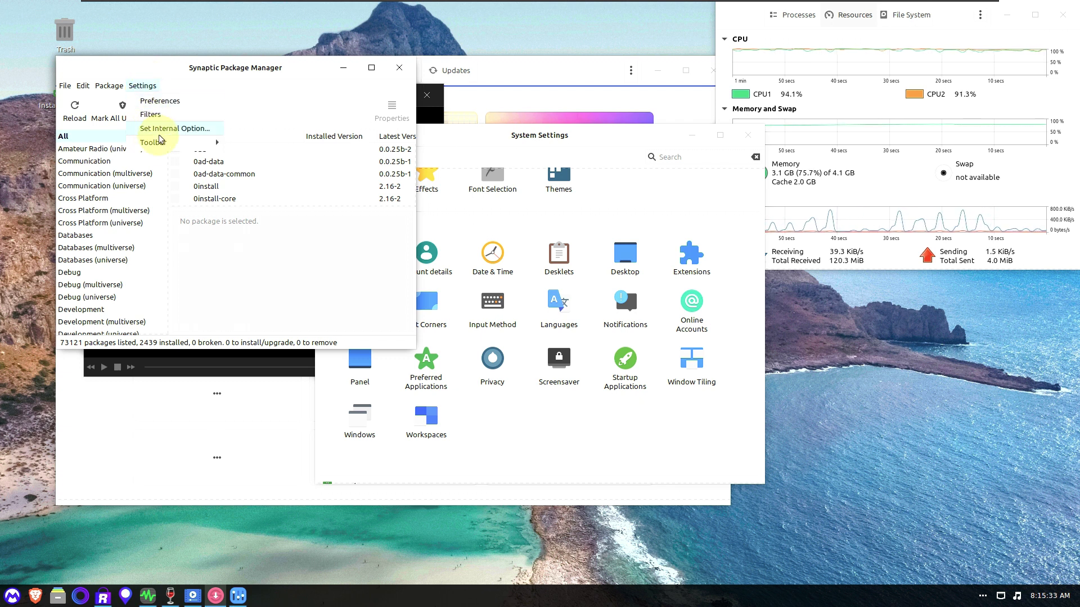
click(79, 87)
mouse_move(65, 92)
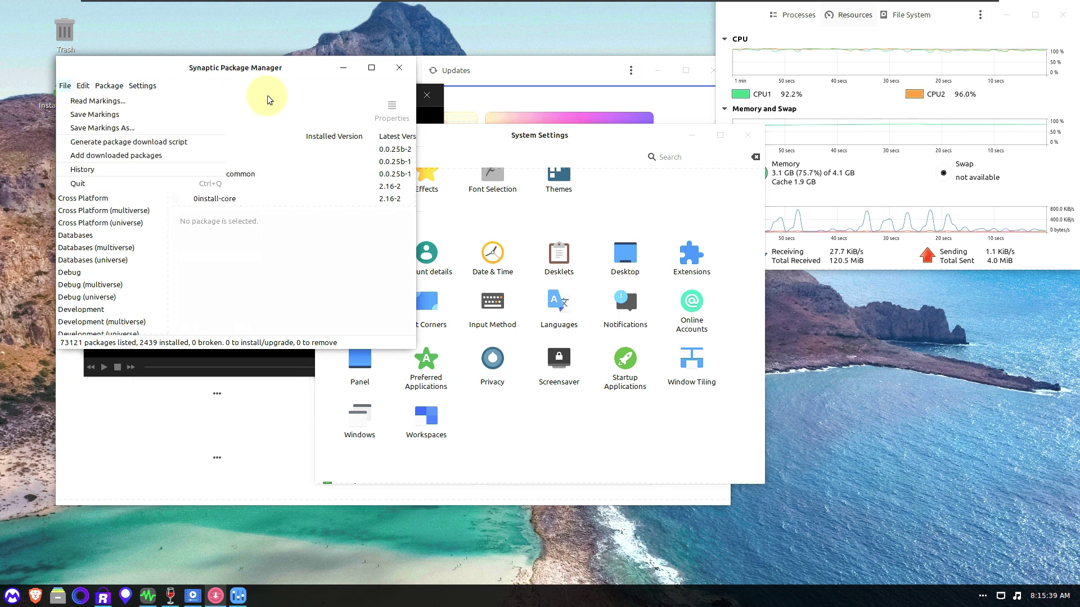
click(378, 76)
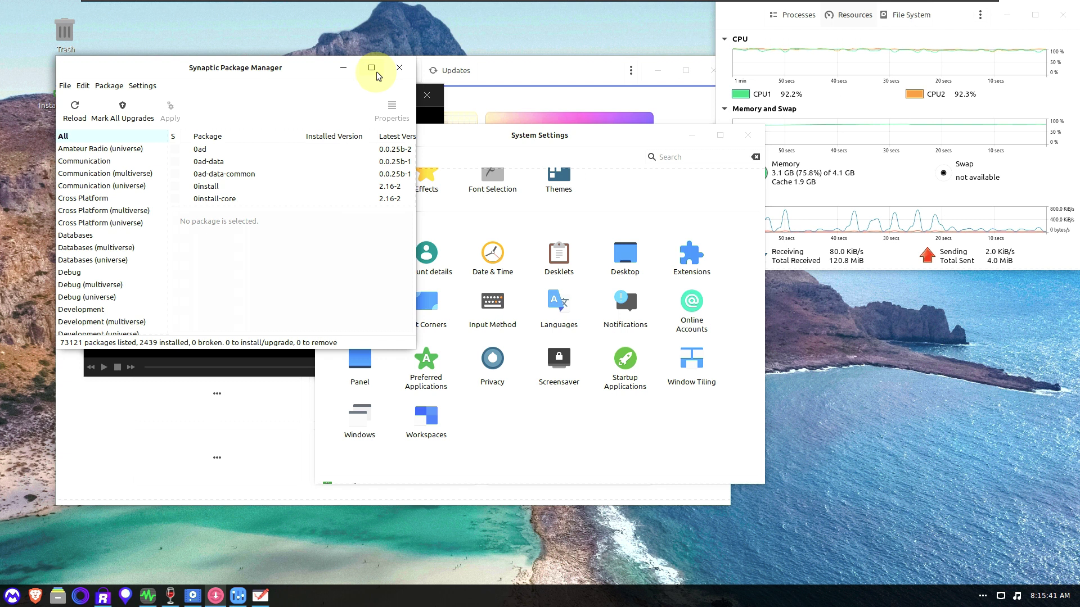
Maximize Synaptic Package Manager, sort the packages by status with upgradable ones first, and enlarge the package list.
click(371, 68)
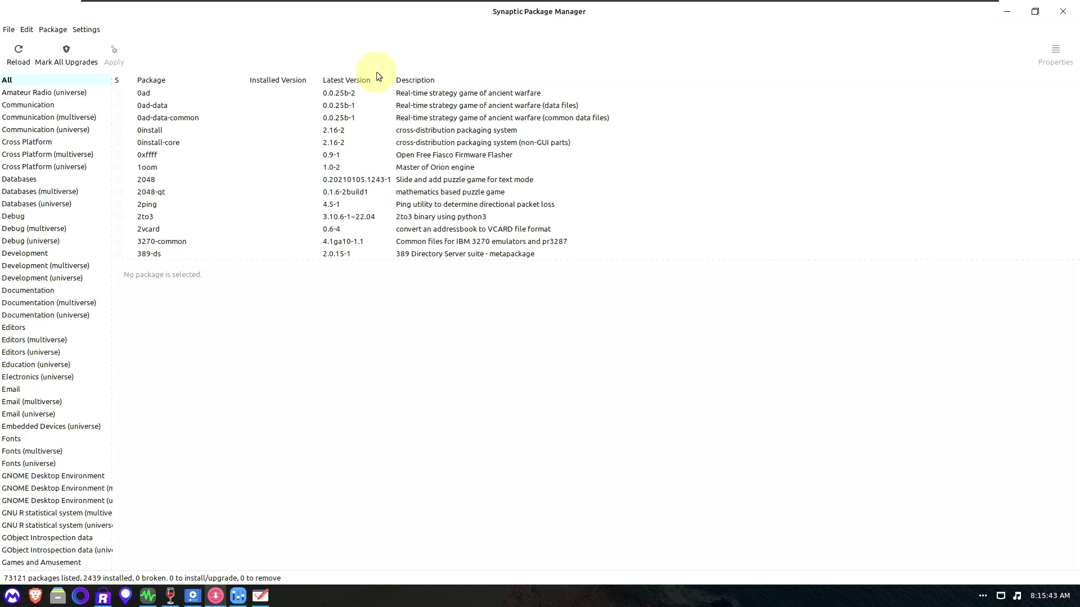
click(122, 79)
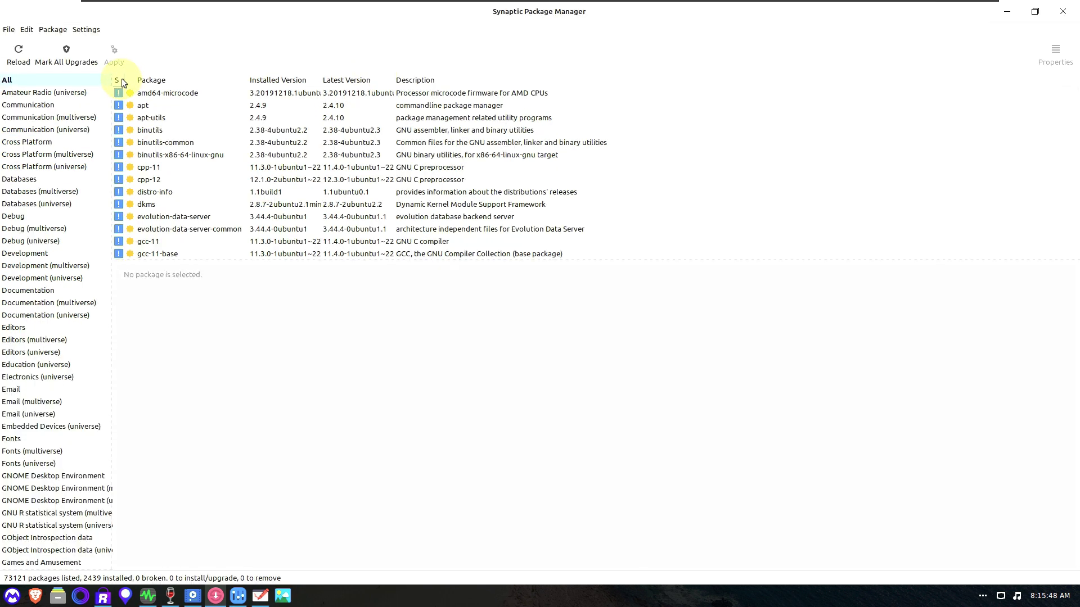
click(121, 79)
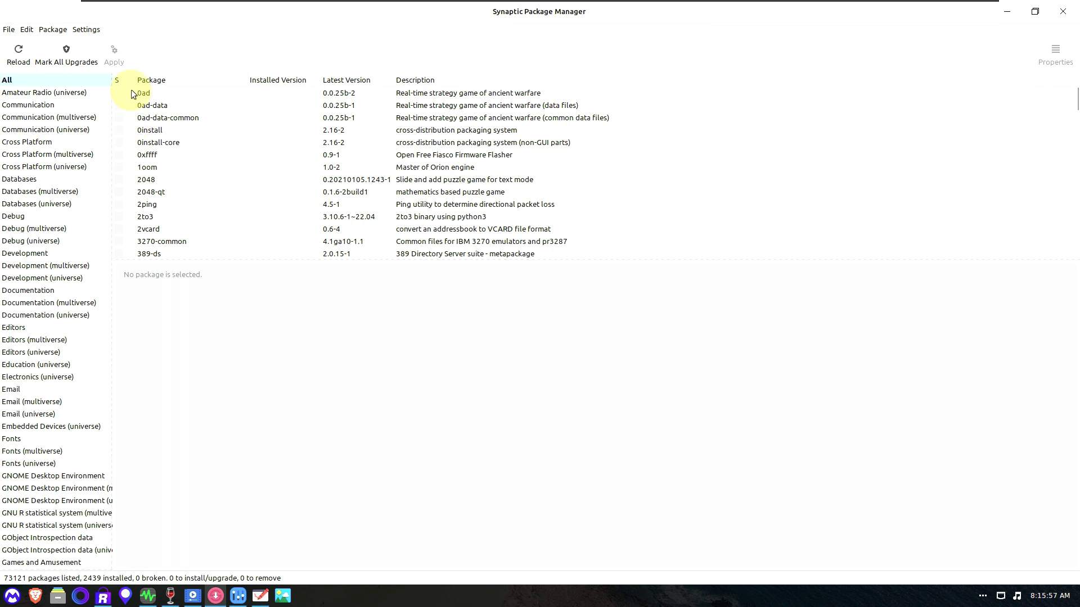
click(122, 80)
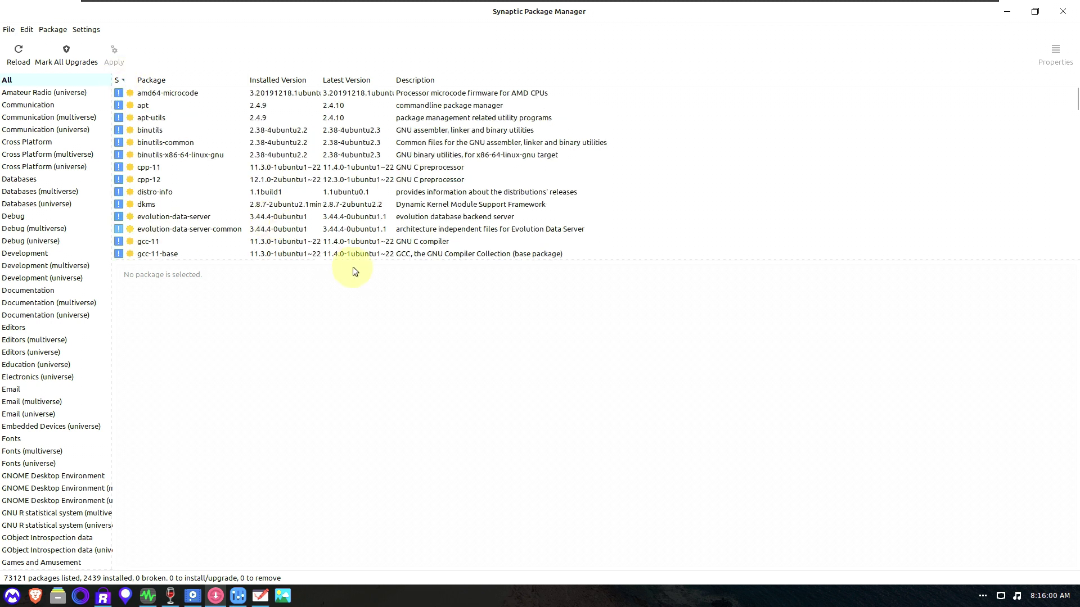
drag(368, 260, 374, 509)
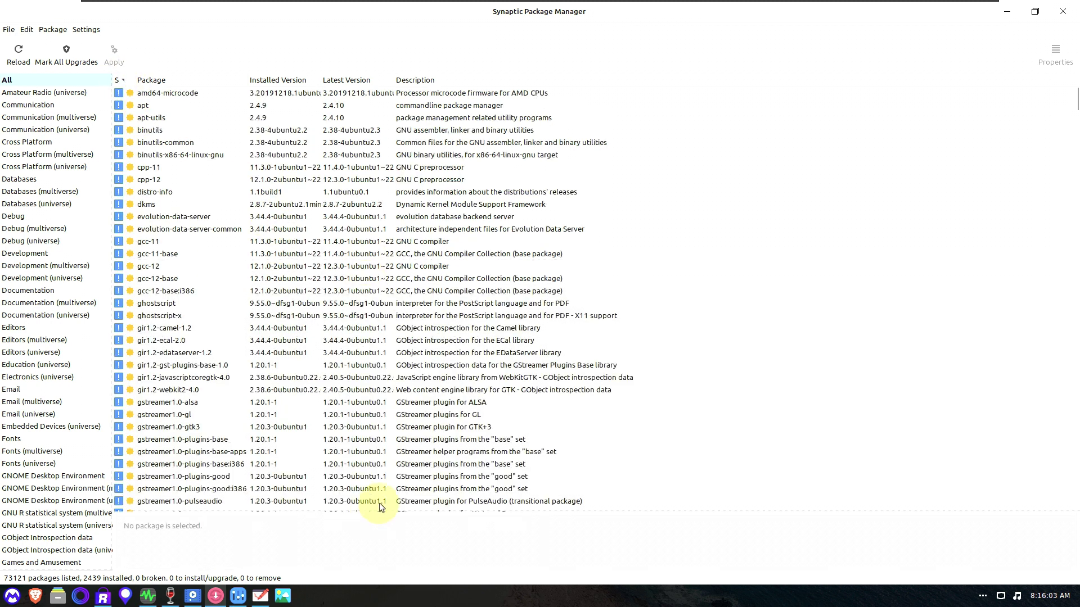
Examine the upgradable and installed packages in the list sorted by status.
scroll(1030, 153, down, 3)
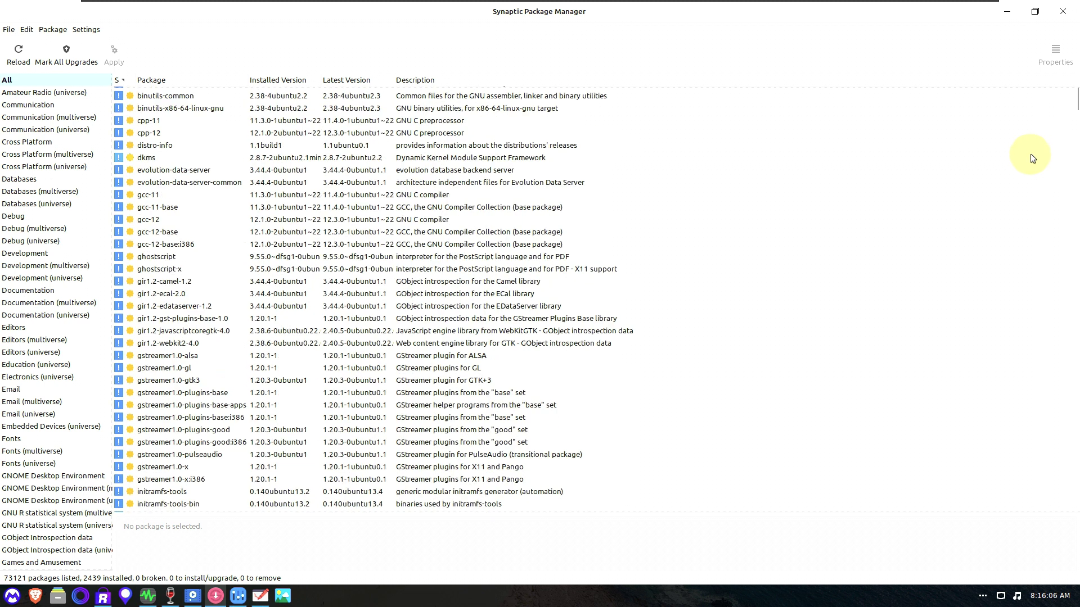
scroll(1030, 153, up, 3)
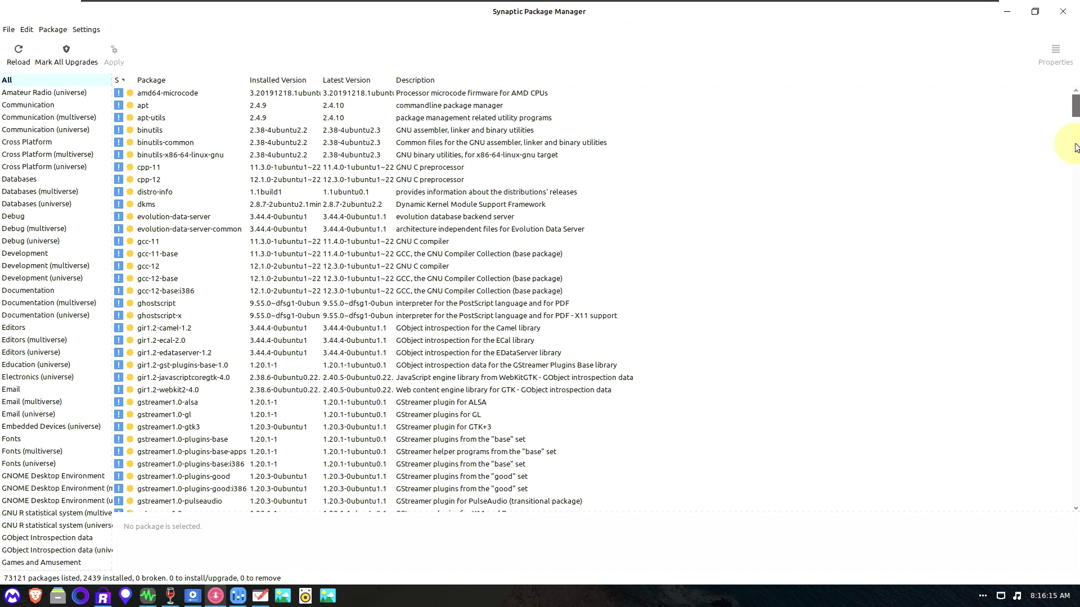
drag(1074, 108, 1071, 346)
scroll(1071, 345, down, 4)
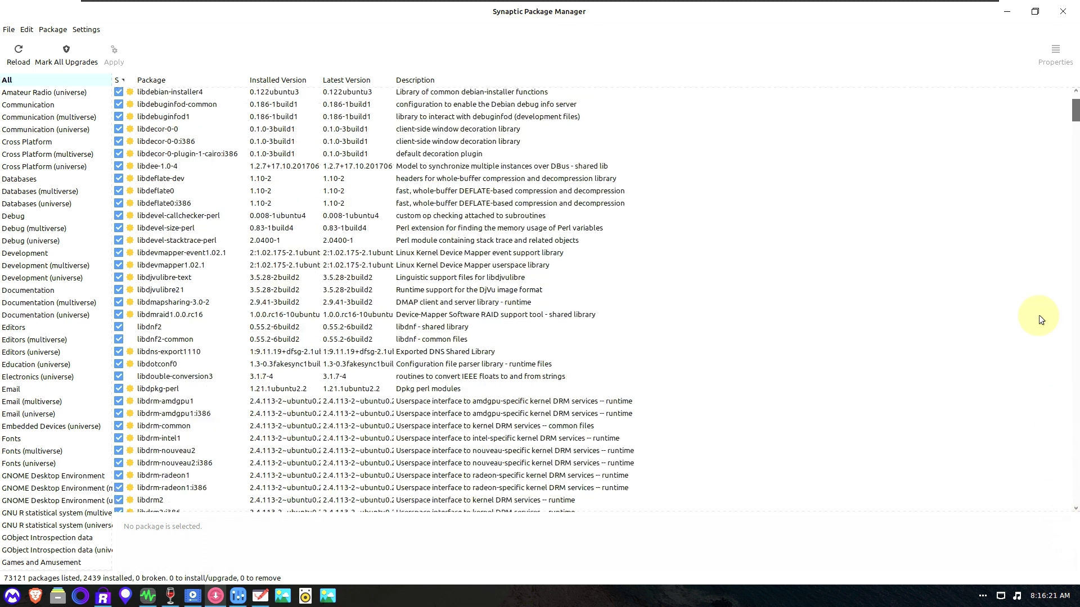
drag(1074, 112, 1041, 94)
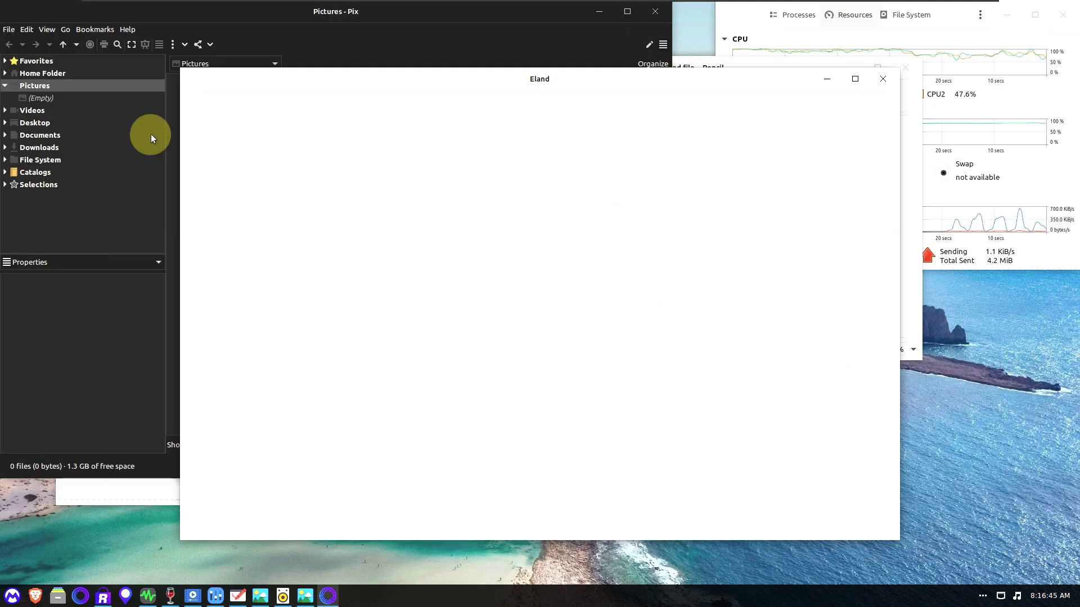
View the About Pix details, and close the dialog and the Pix window.
click(373, 32)
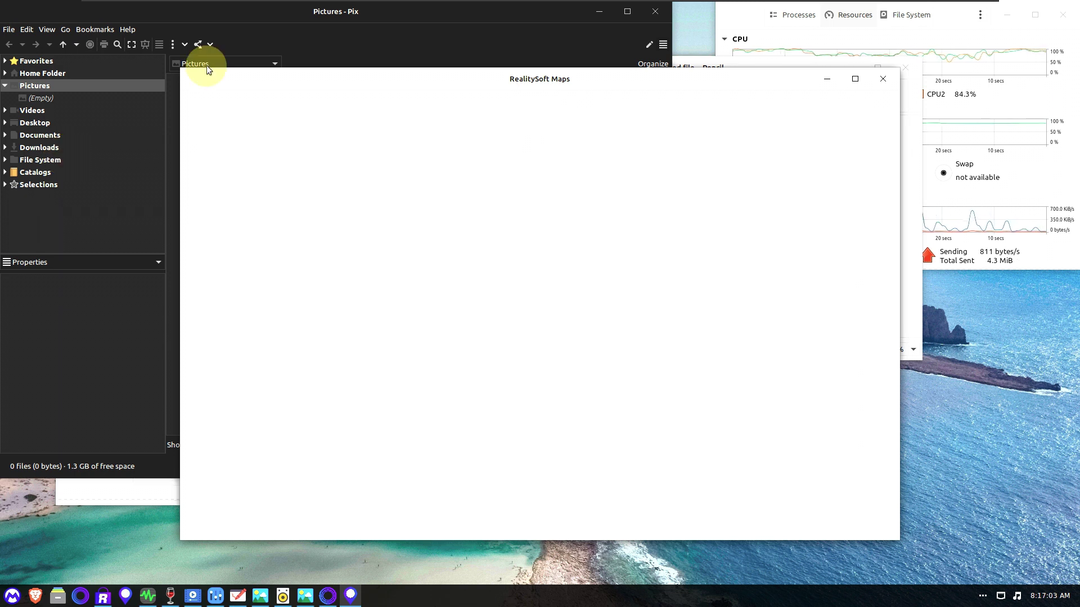
click(220, 14)
click(128, 29)
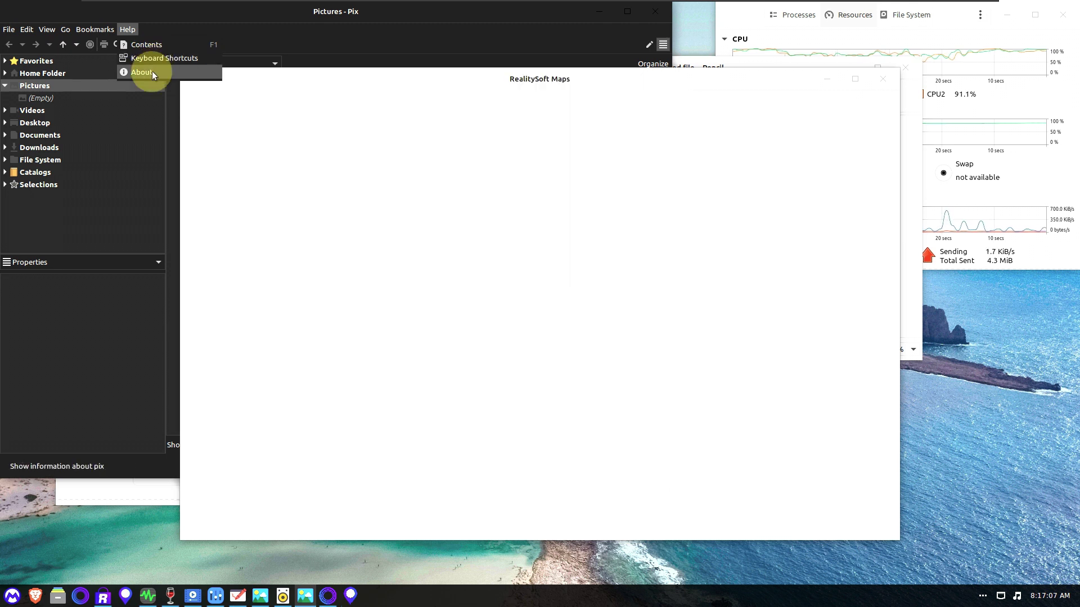
click(152, 71)
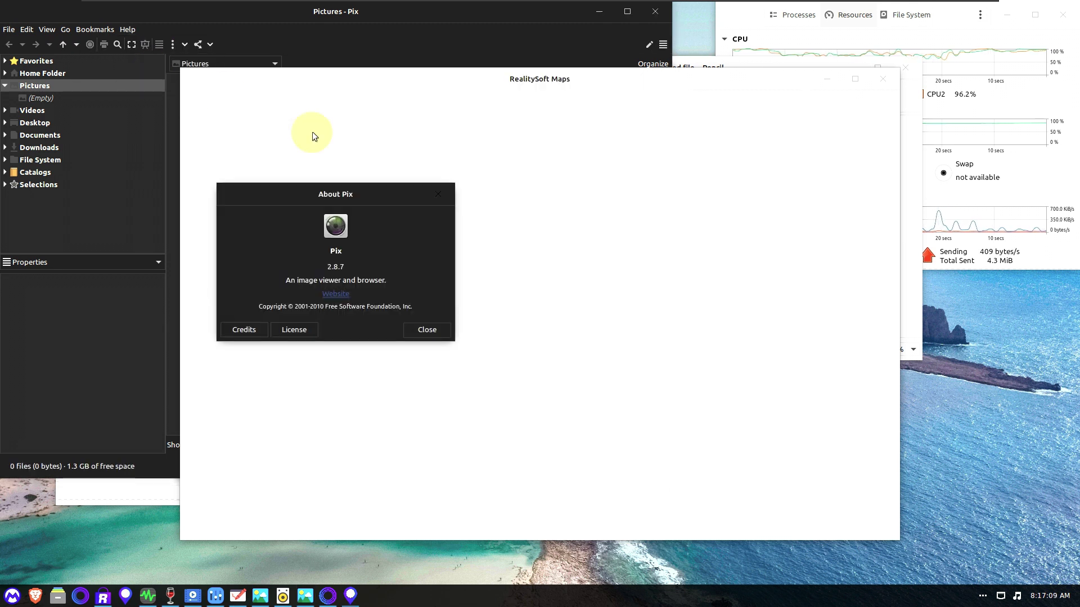
click(427, 329)
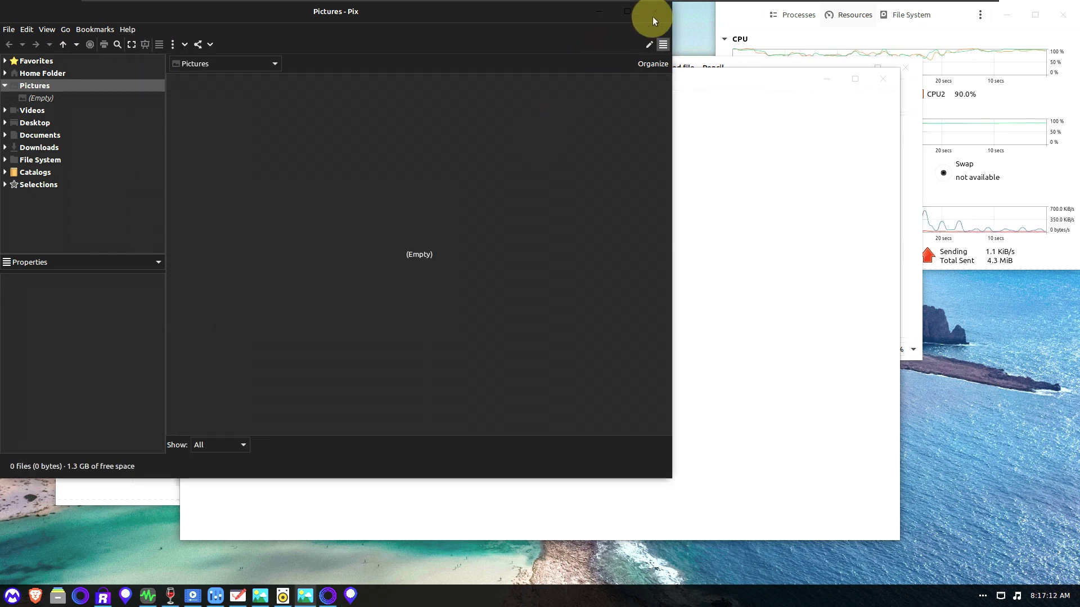
click(652, 16)
View the About Rhythmbox details, and close the dialog and the Rhythmbox window.
click(253, 20)
click(433, 42)
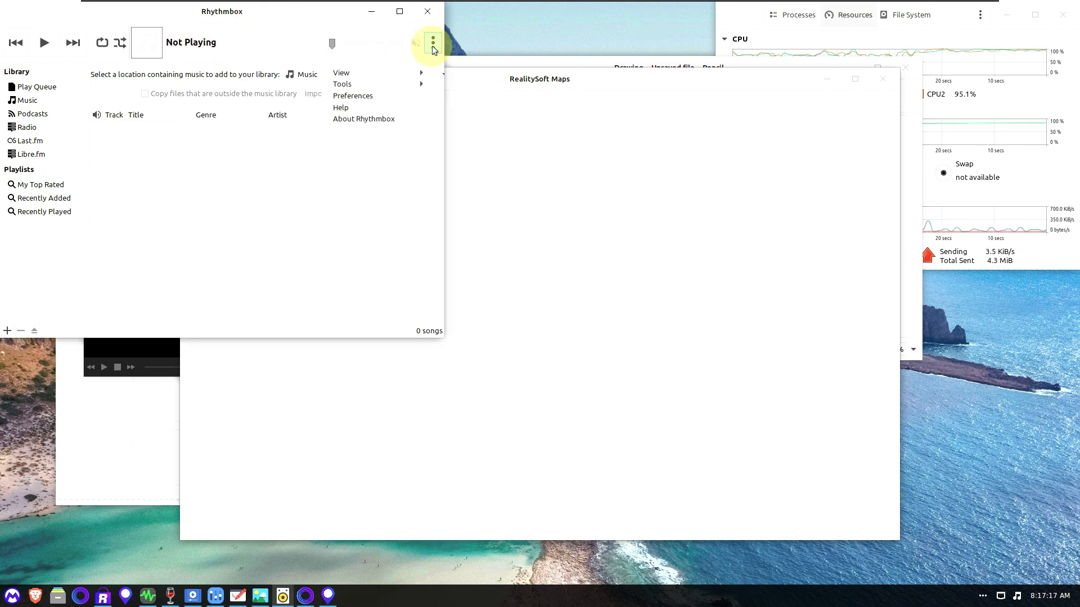
click(376, 120)
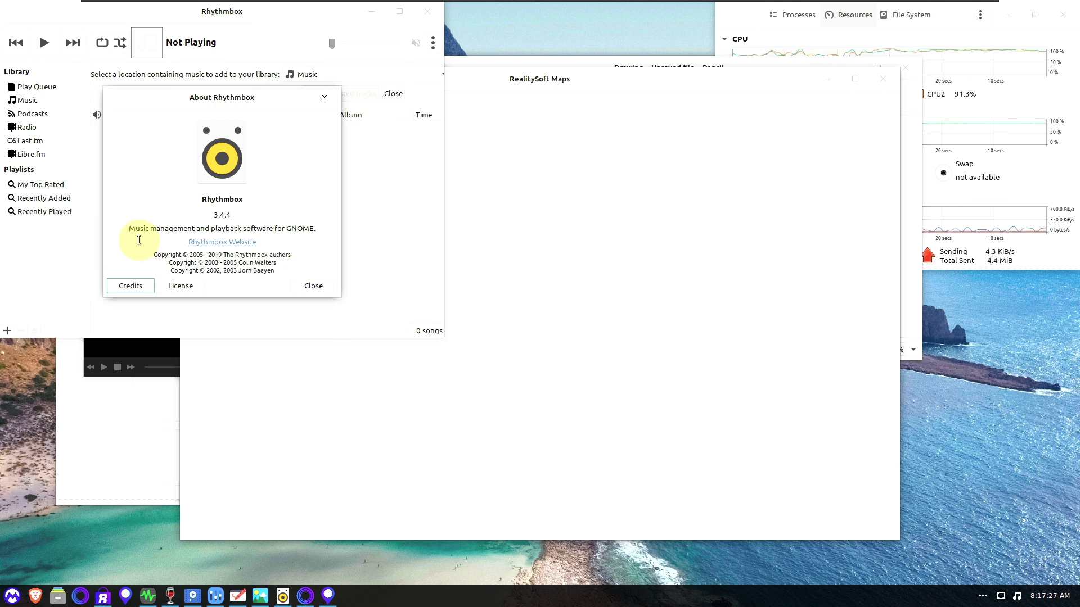
click(313, 286)
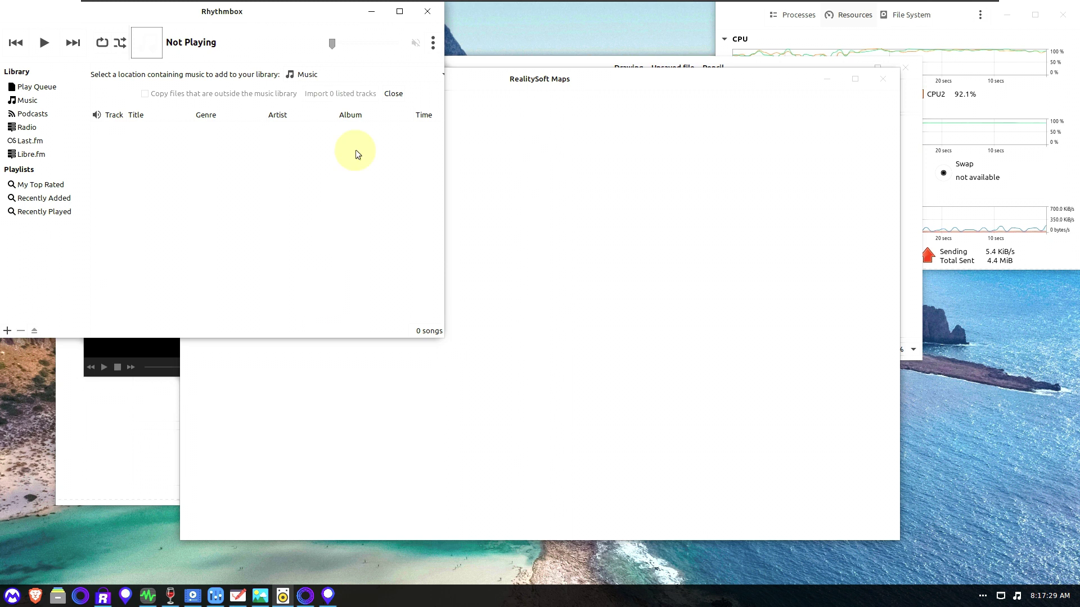
click(426, 14)
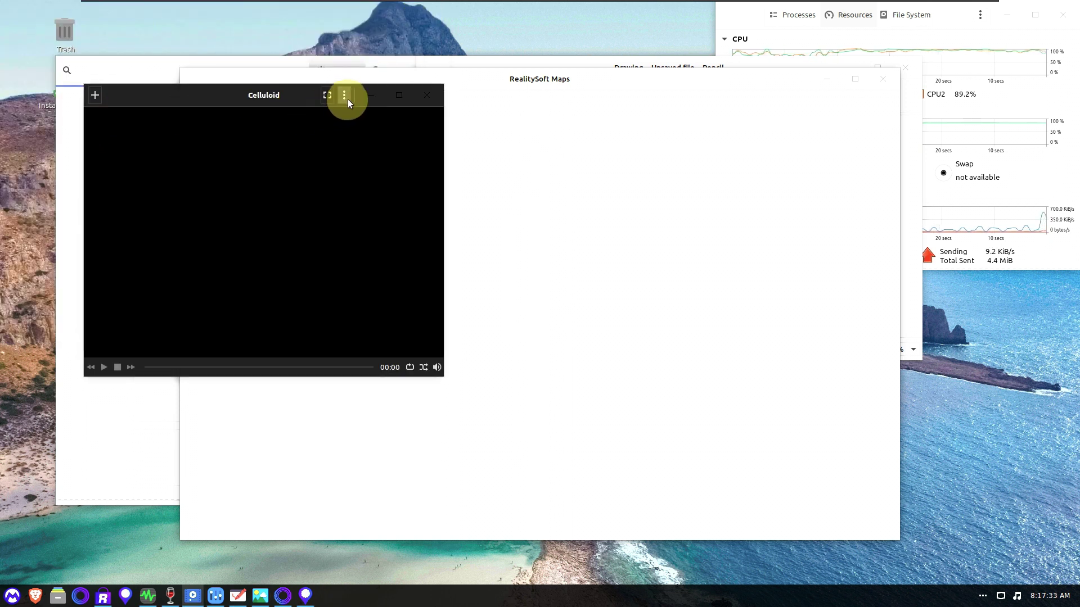
View the About Celluloid details and close the dialog.
click(345, 96)
click(345, 218)
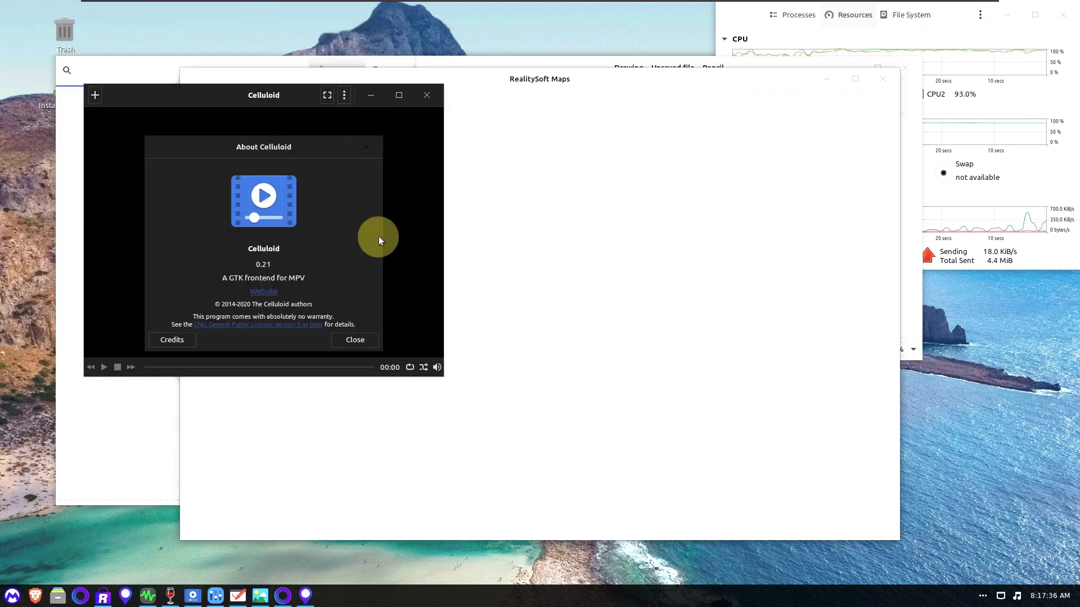
click(374, 145)
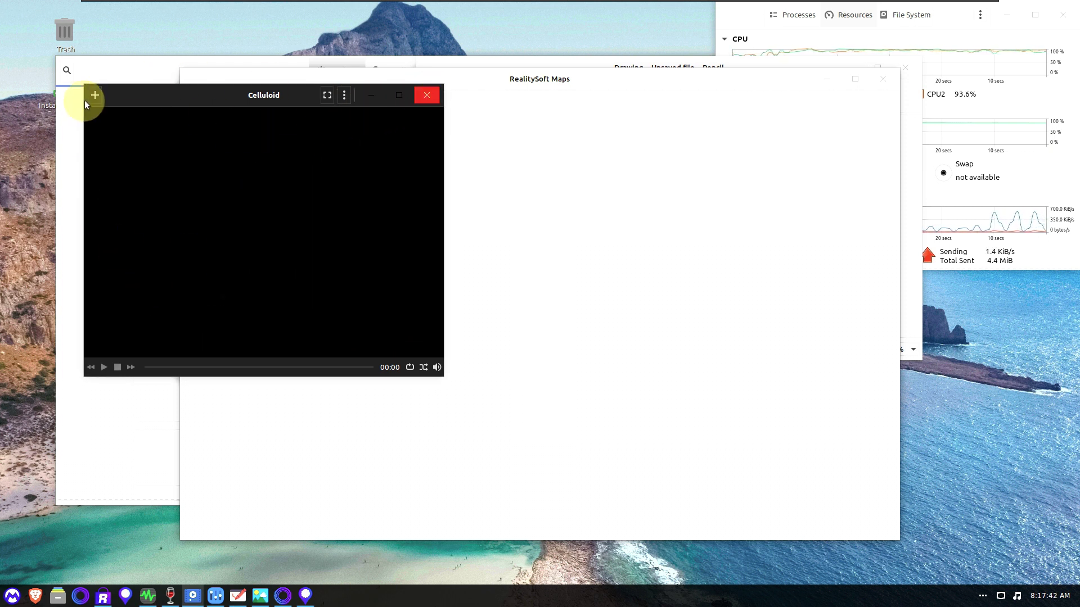
Dismiss the Software welcome dialog and view the Installed and Updates pages.
click(100, 72)
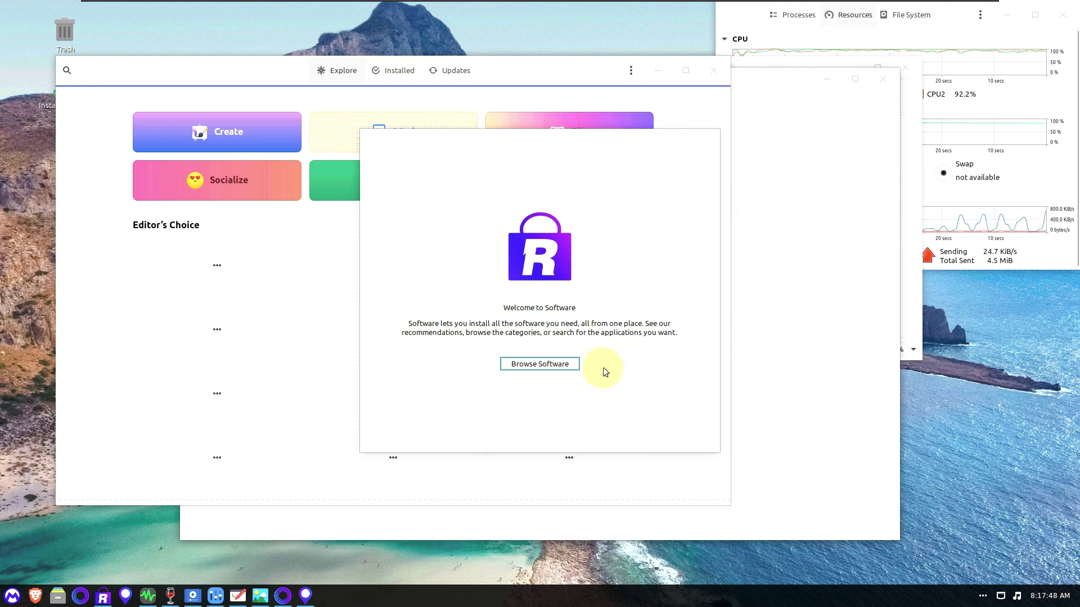
click(543, 363)
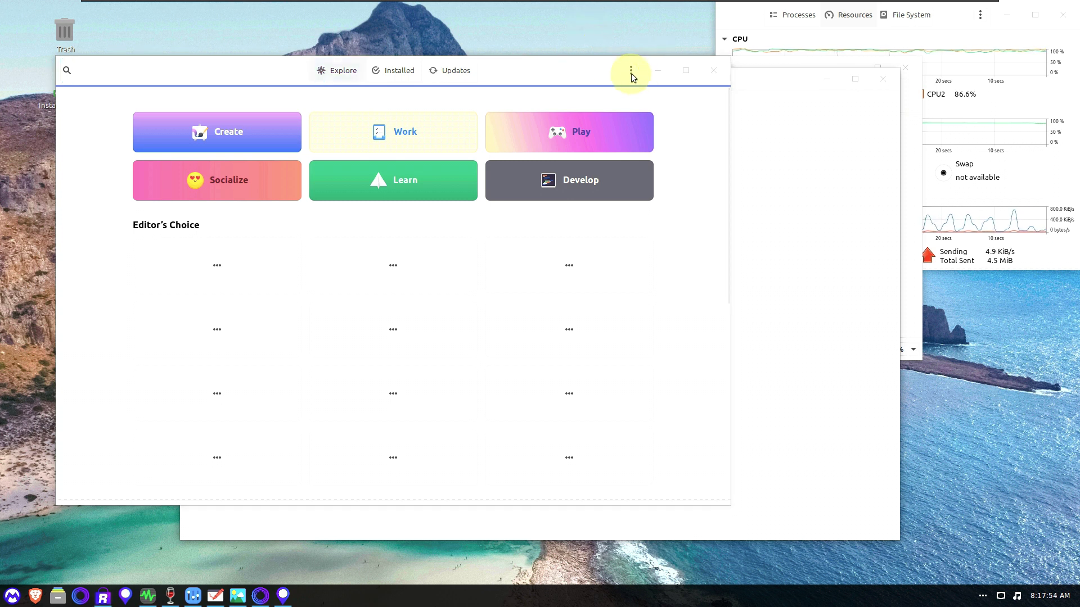
click(290, 524)
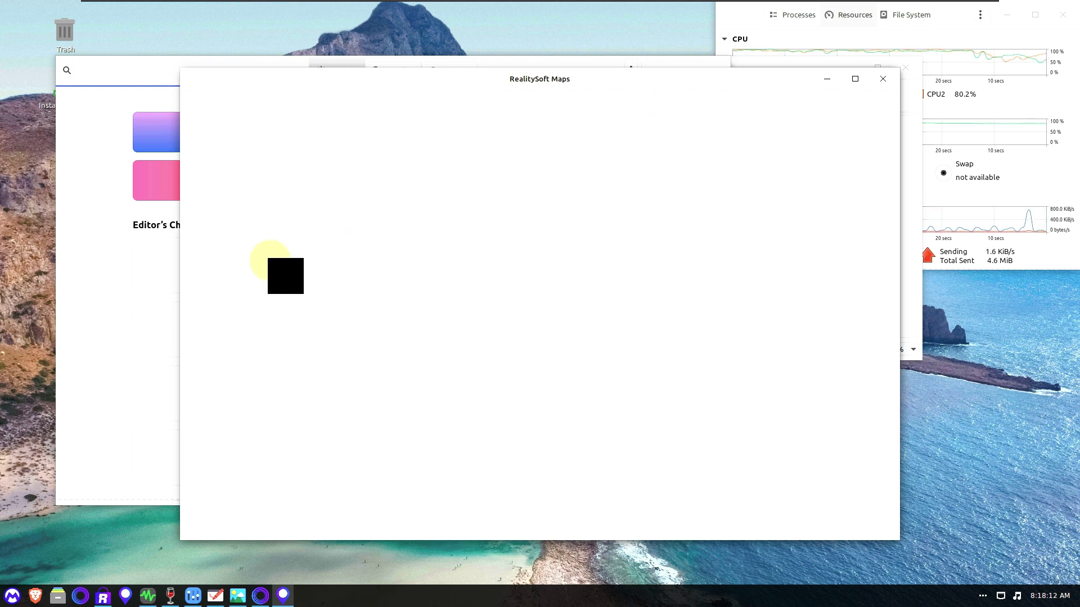
click(86, 305)
click(397, 77)
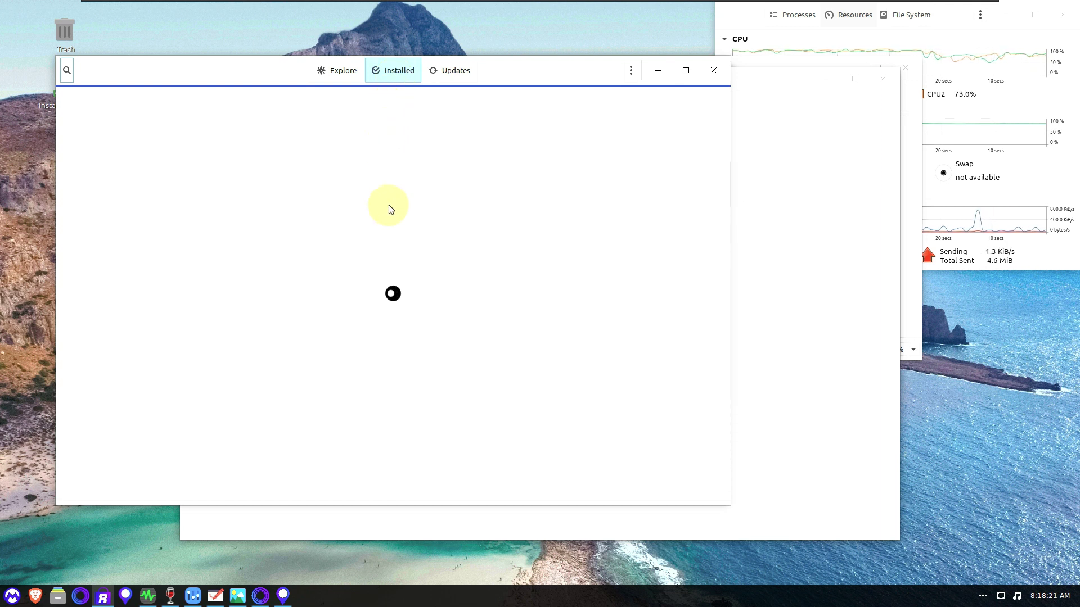
click(443, 73)
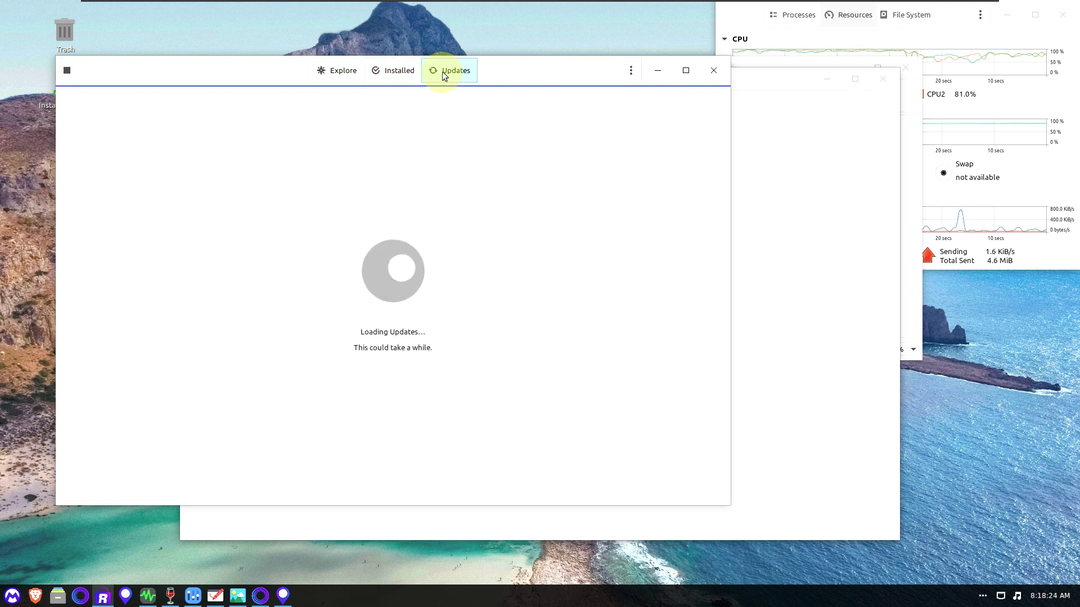
Minimize the RealitySoft Maps window, choose to wait for the unresponsive Eland, and minimize Eland too.
click(780, 148)
click(822, 80)
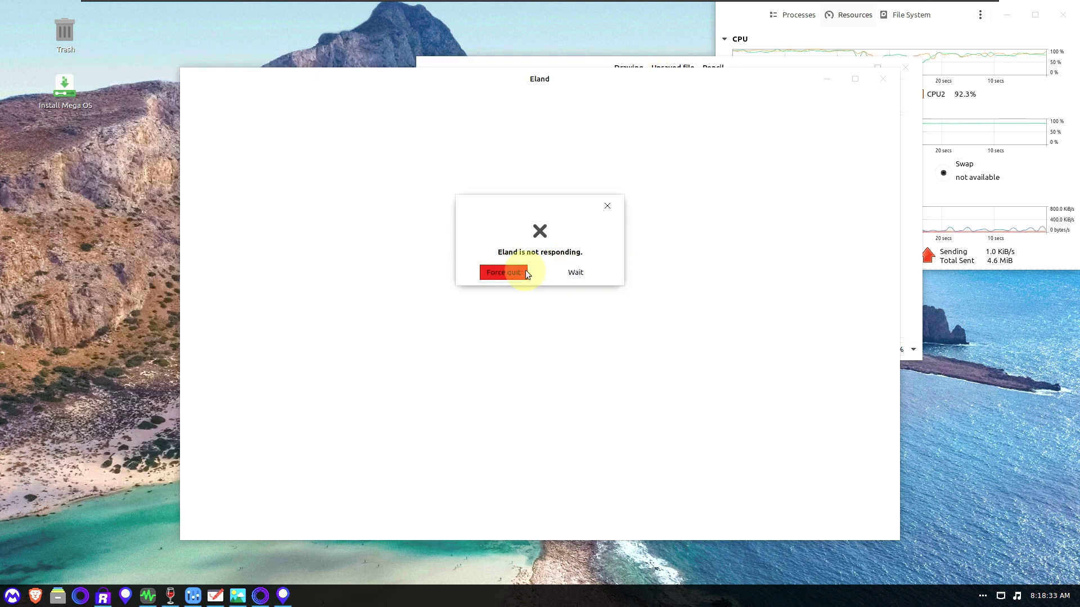
click(574, 273)
click(829, 82)
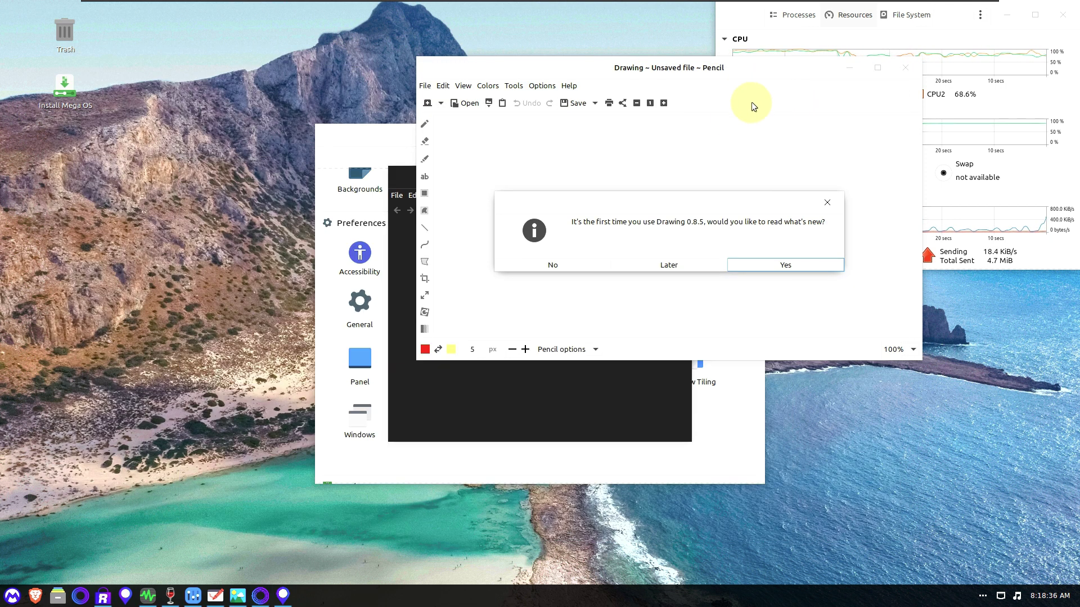
Postpone Drawing's what's-new prompt, view the application's About details, and quit Drawing.
click(667, 264)
click(569, 86)
click(572, 170)
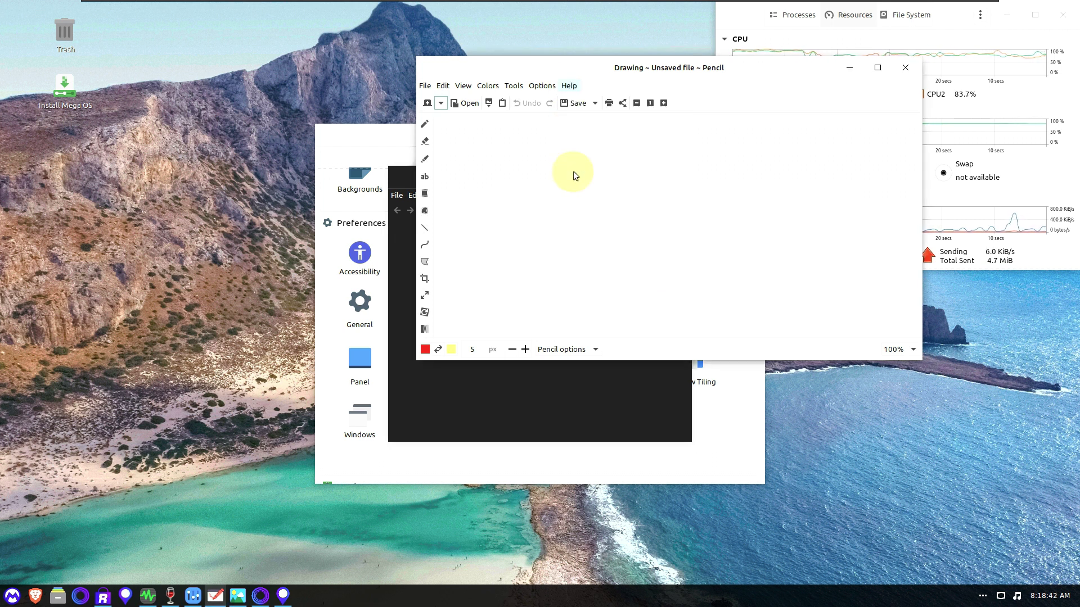
click(755, 324)
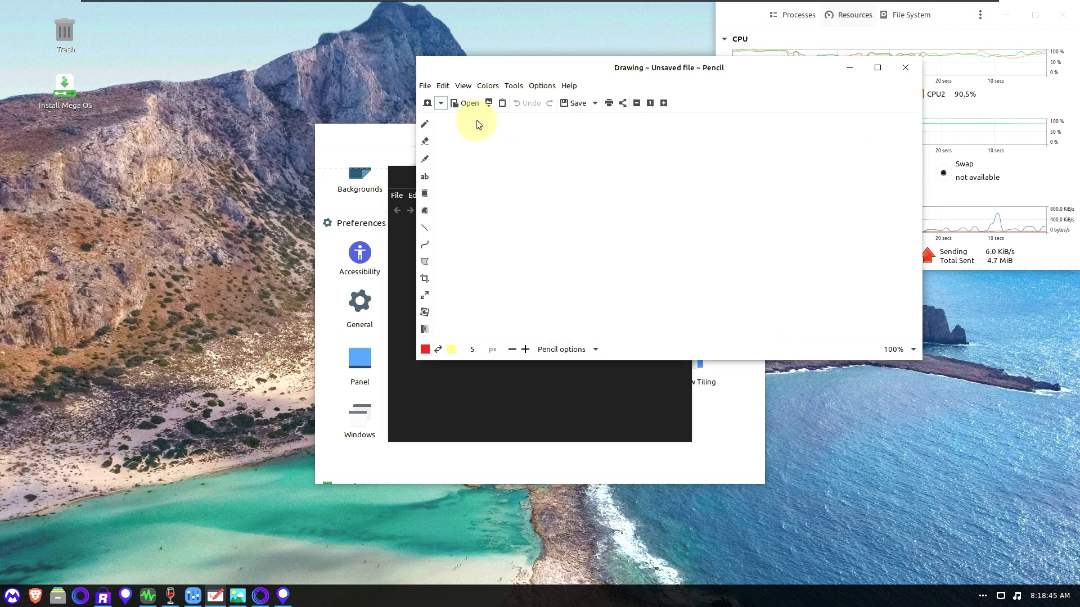
click(424, 86)
click(466, 266)
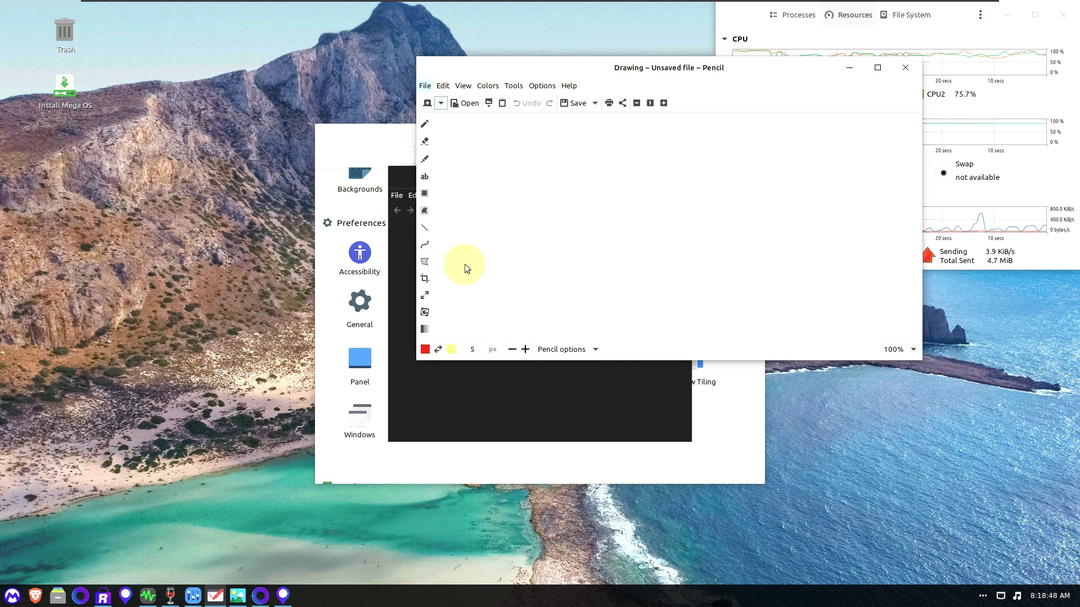
View the About Xviewer details, and close the dialog and the Image Viewer window.
click(481, 196)
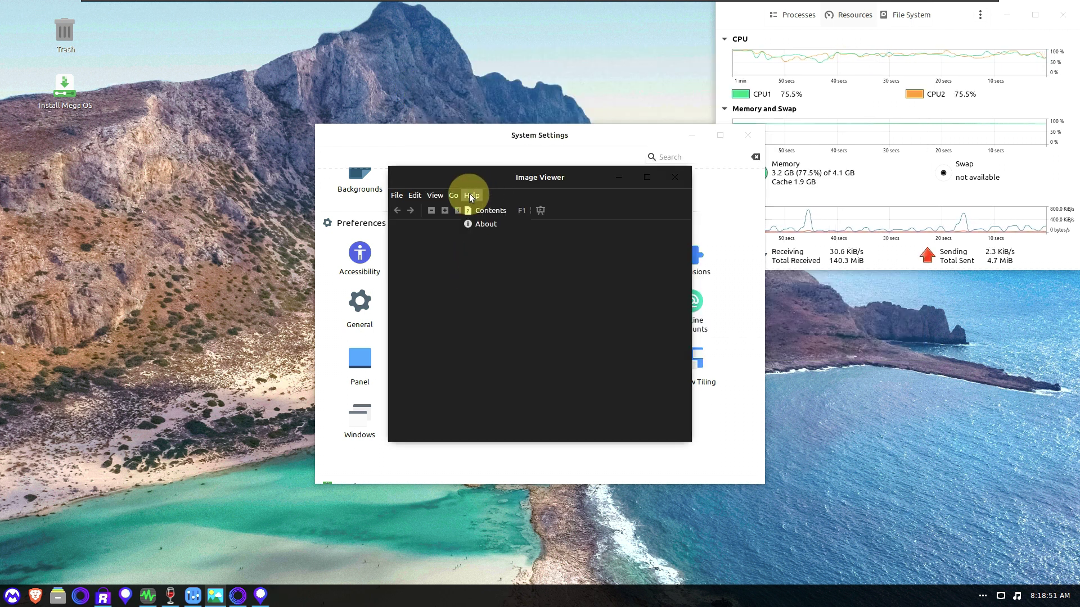
click(482, 225)
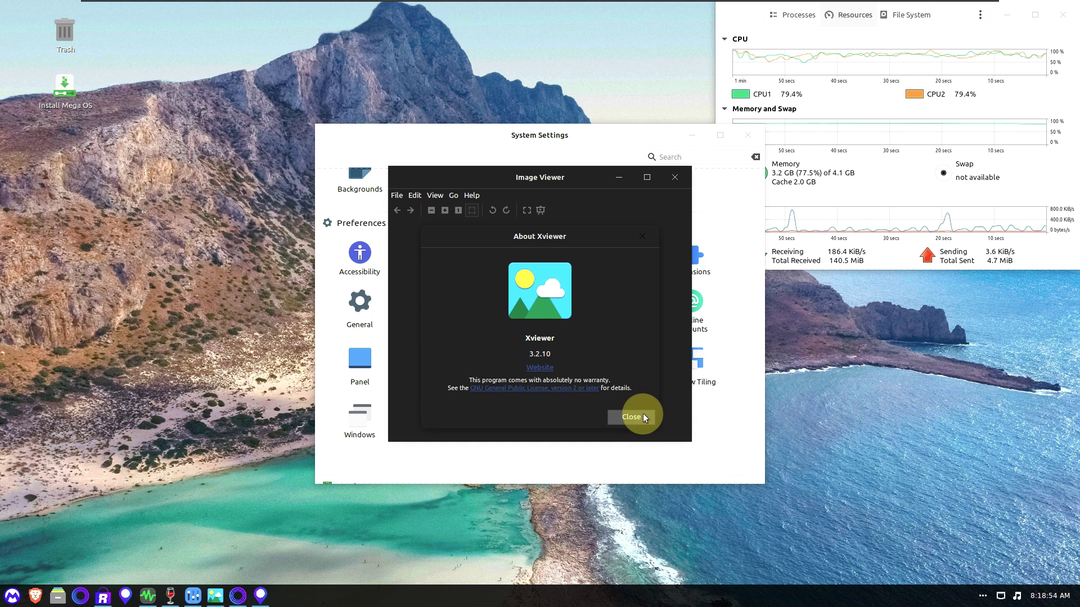
click(640, 416)
click(675, 177)
Review the Power Management options in System Settings and return to the settings overview.
scroll(534, 329, down, 5)
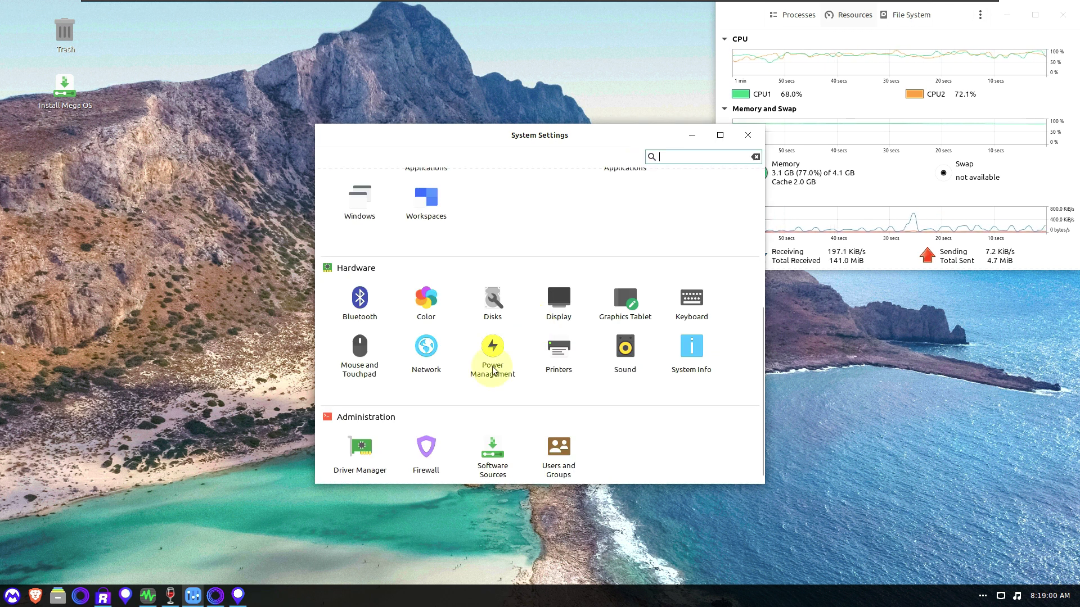
click(493, 369)
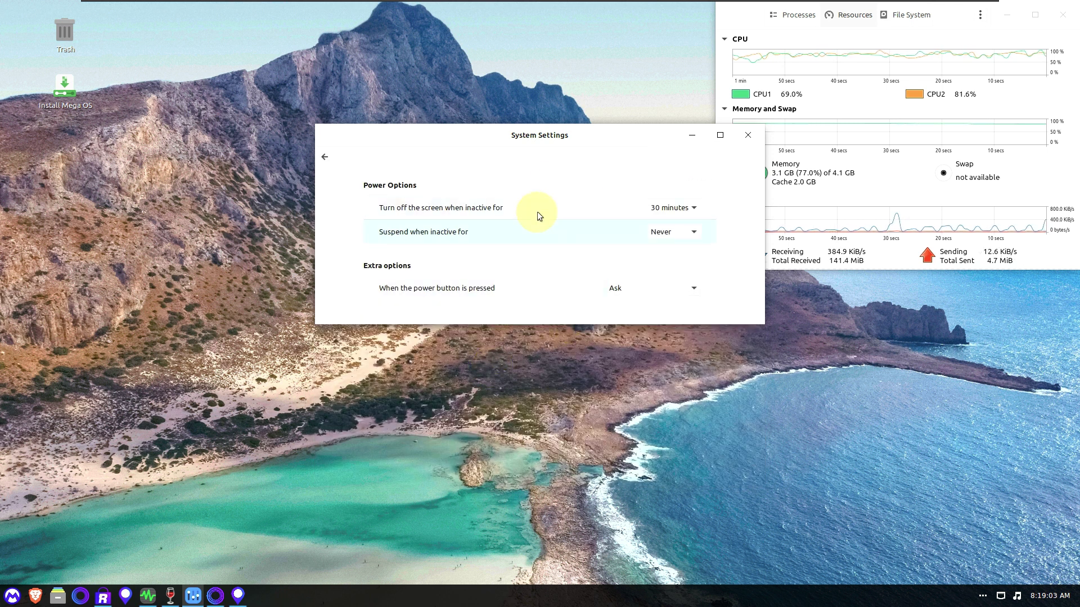
click(329, 157)
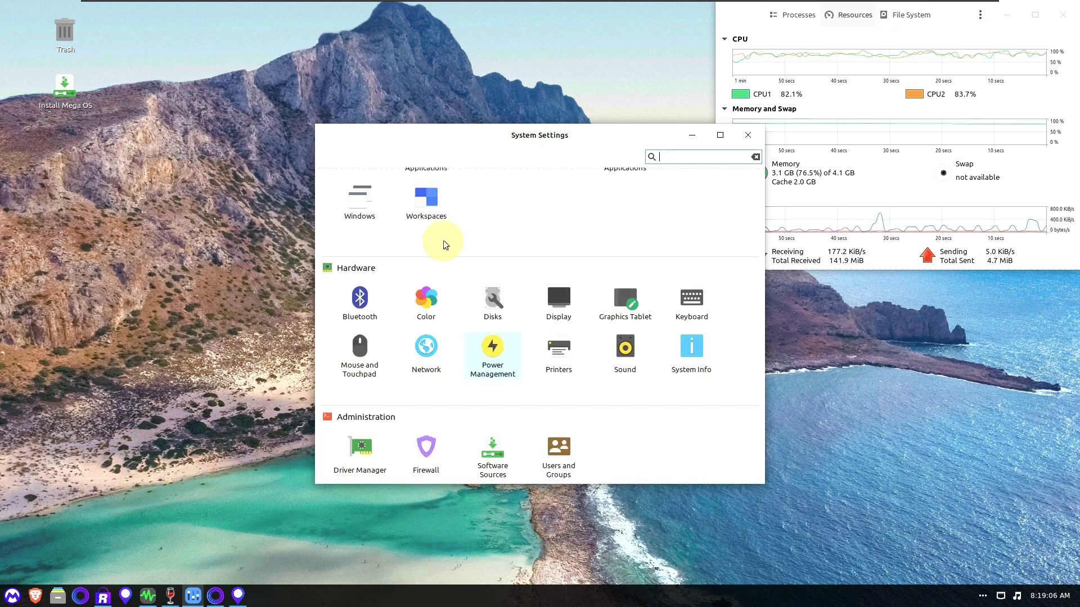
Review the mouse and touchpad settings, and close System Settings.
click(366, 369)
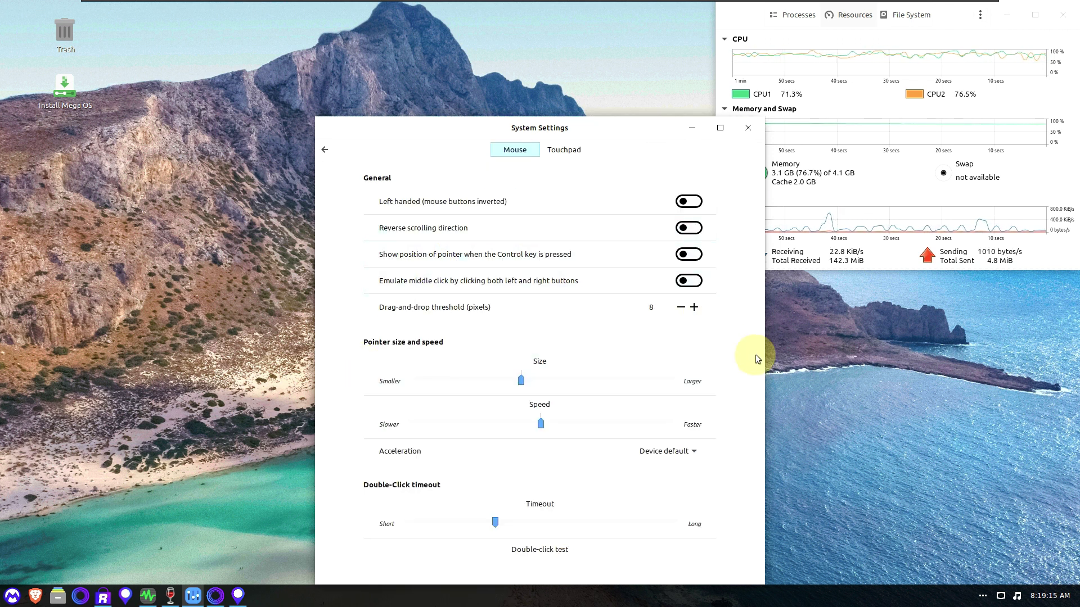
click(568, 157)
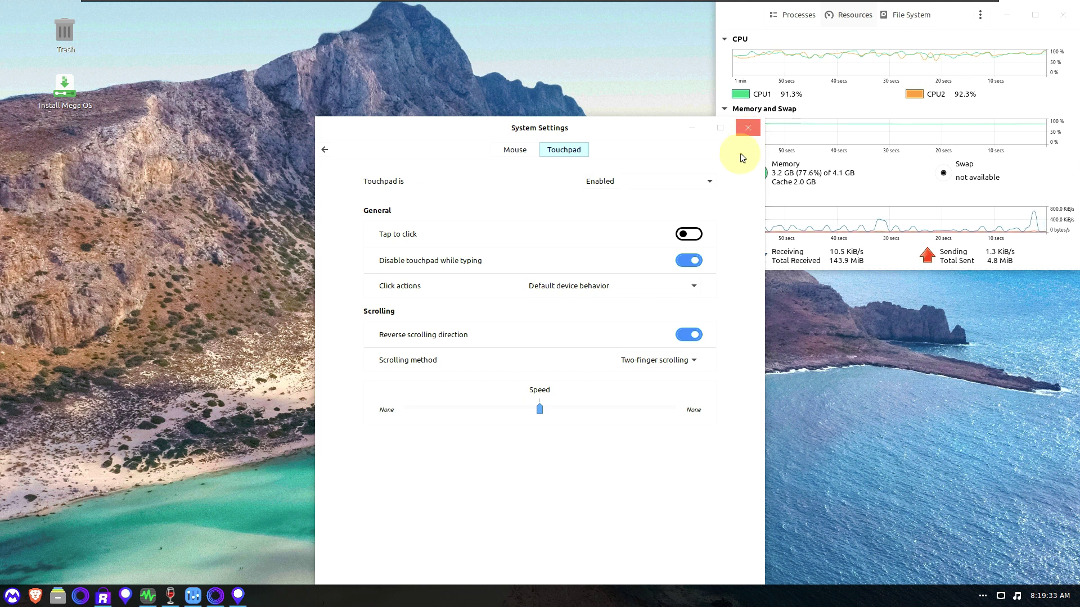
click(748, 129)
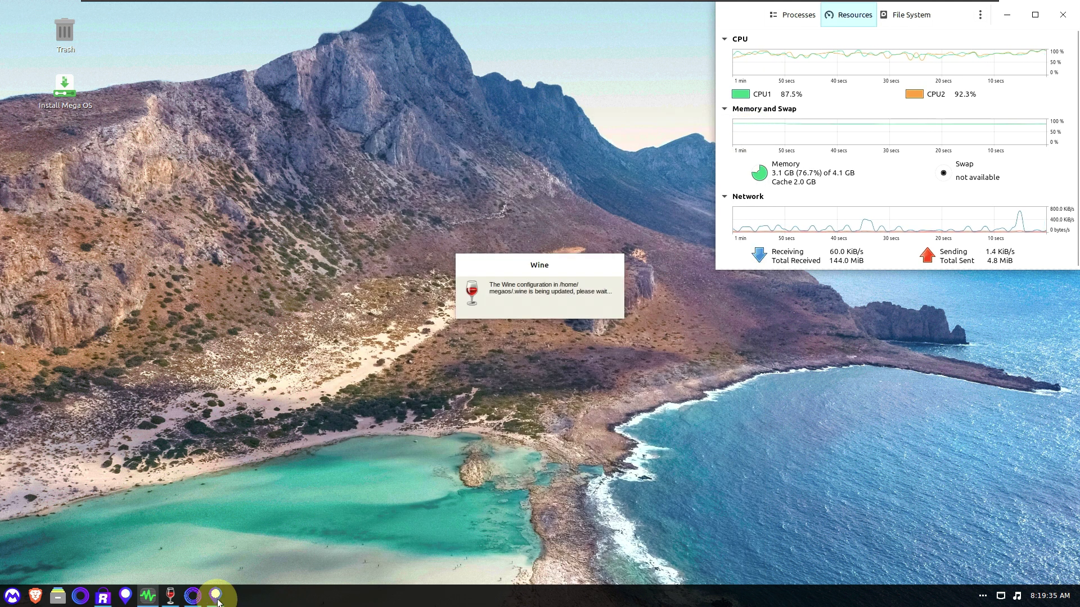
Bring the Software window back to the front, view its About details, and dismiss the dialog.
click(216, 596)
click(176, 597)
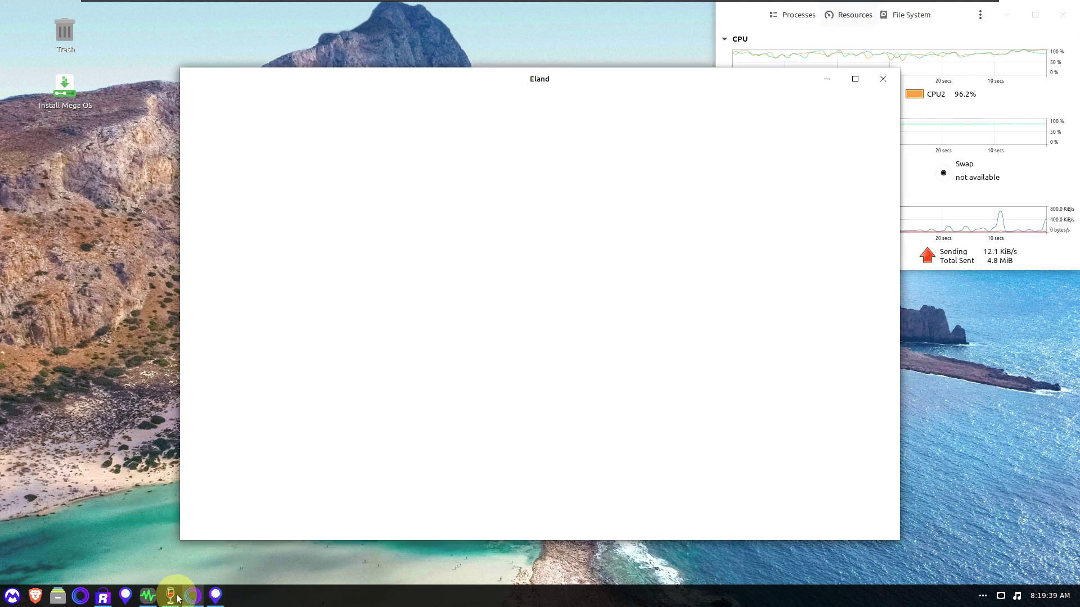
mouse_move(104, 597)
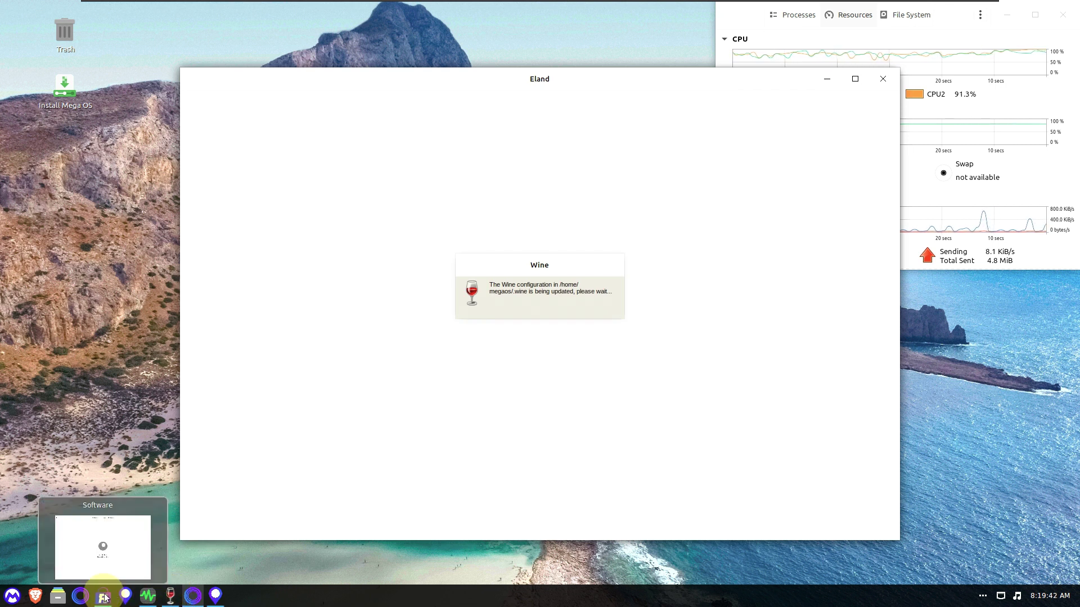
click(155, 520)
click(629, 71)
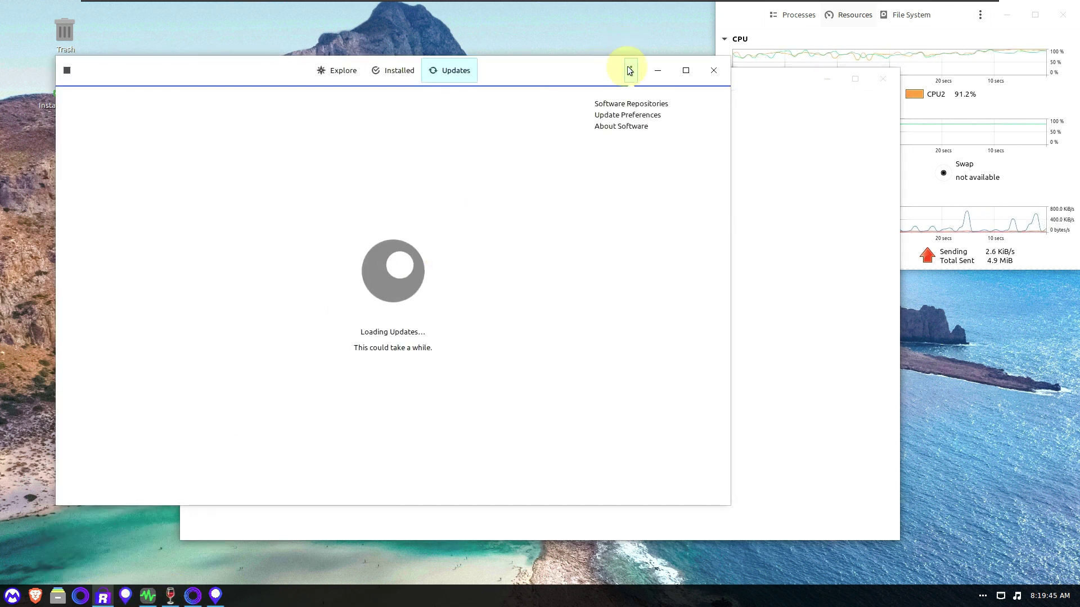
click(639, 129)
click(498, 202)
Close the Software, Eland and RealitySoft Maps windows.
click(715, 71)
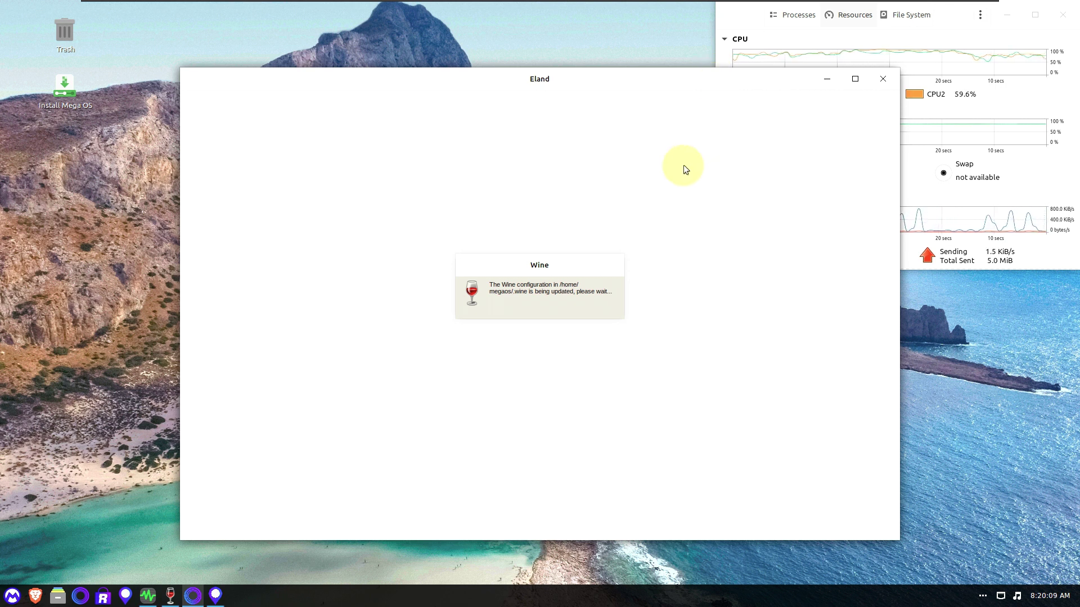
click(882, 85)
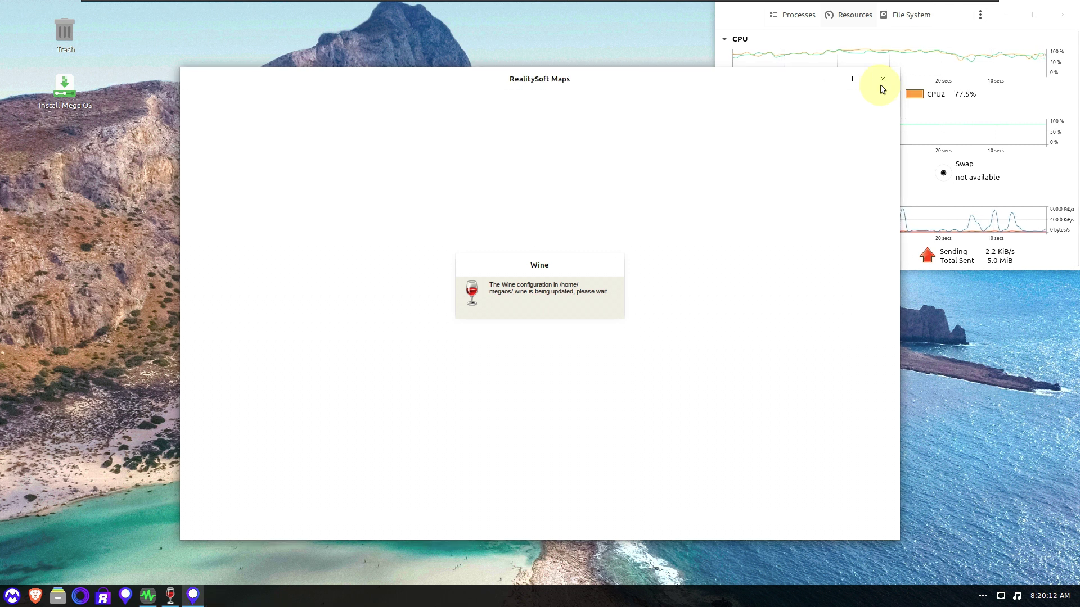
click(881, 80)
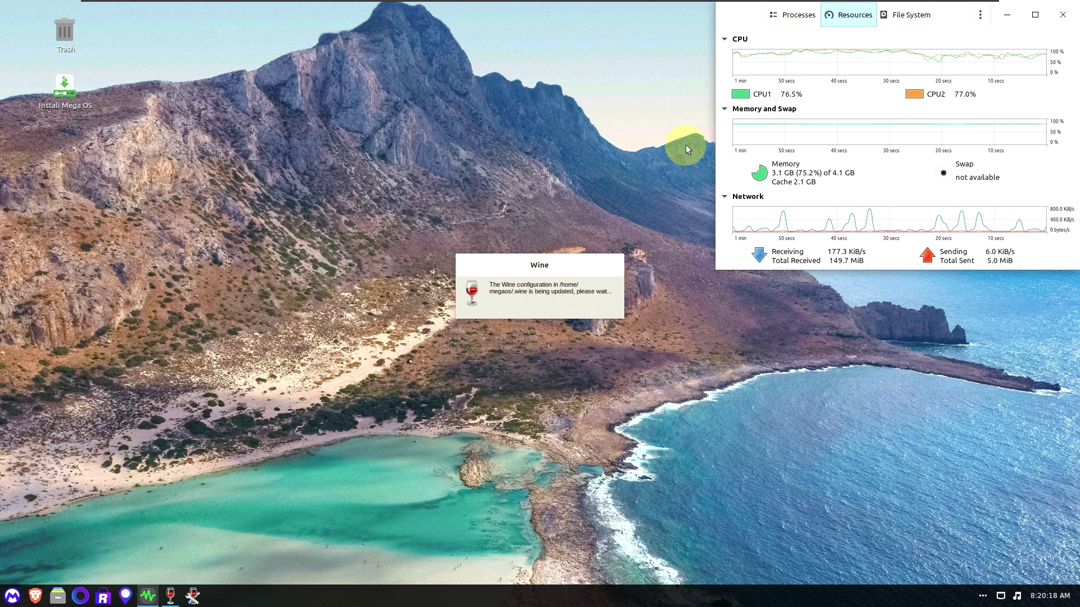
Review the Libraries, Graphics, Desktop Integration, About and Drives pages of the Wine configuration, and cancel the dialog.
drag(160, 15, 352, 203)
click(274, 228)
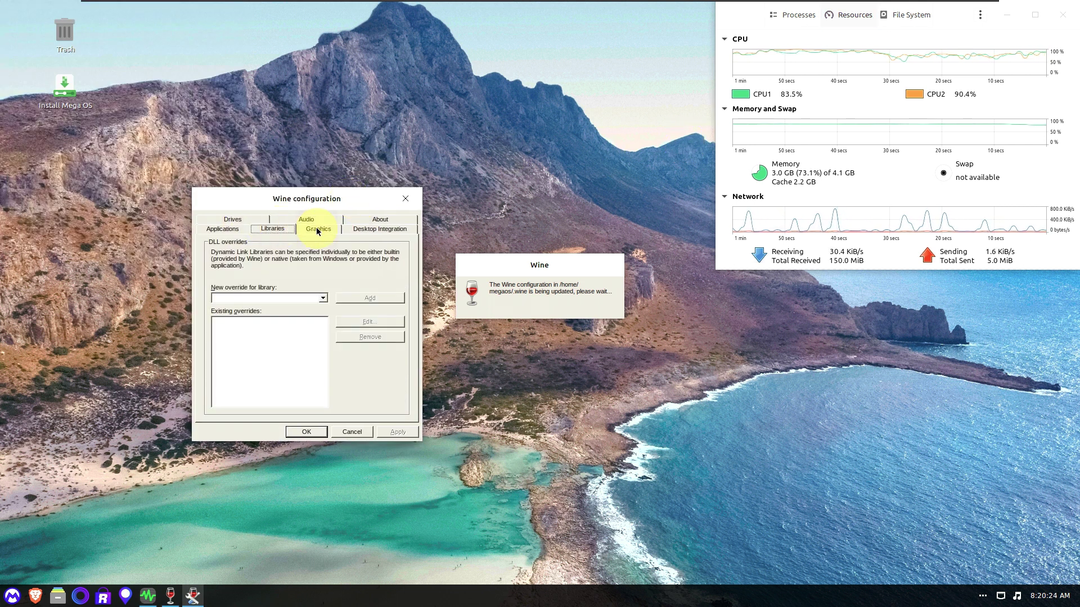
click(318, 228)
click(388, 229)
click(386, 219)
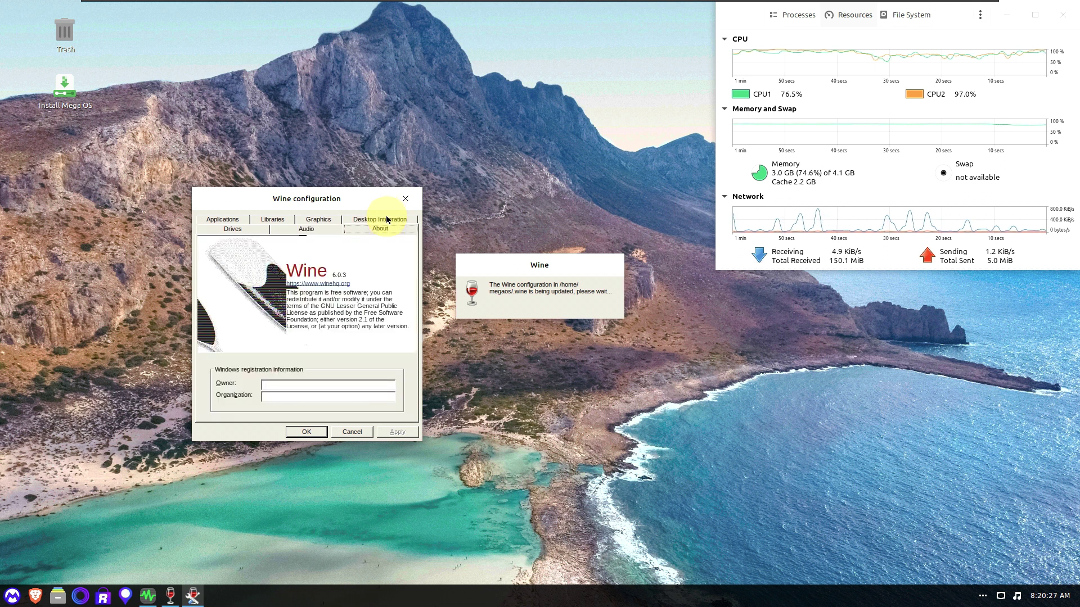
click(318, 219)
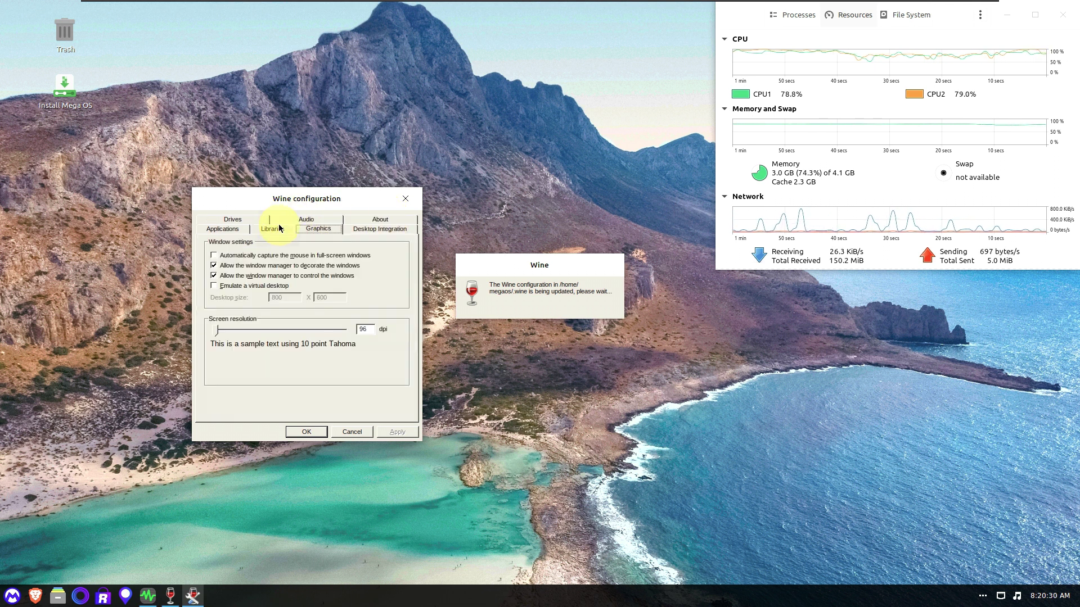
click(279, 228)
click(234, 219)
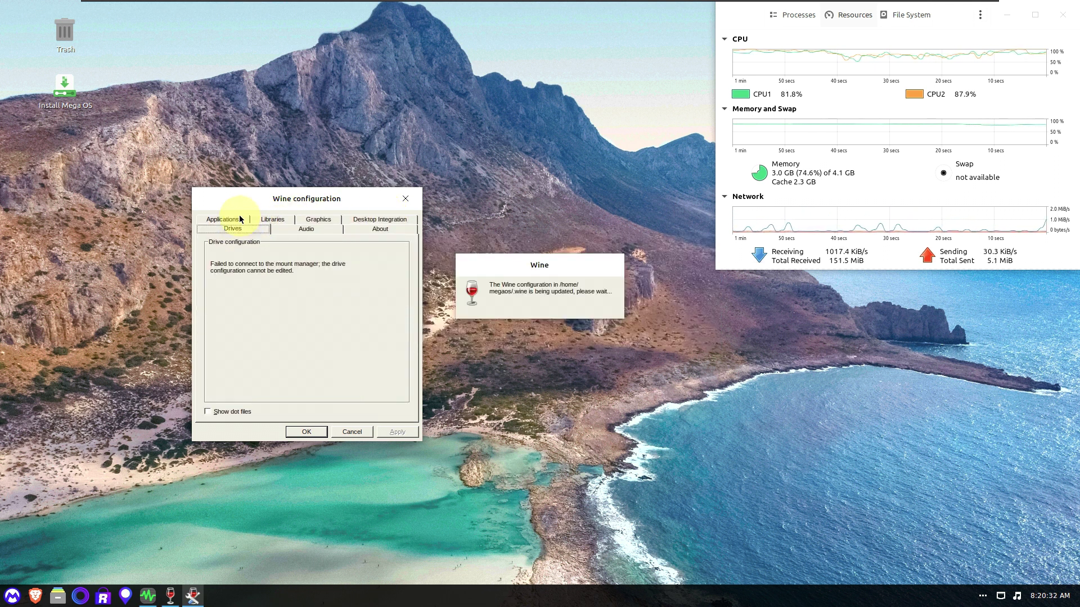
click(352, 431)
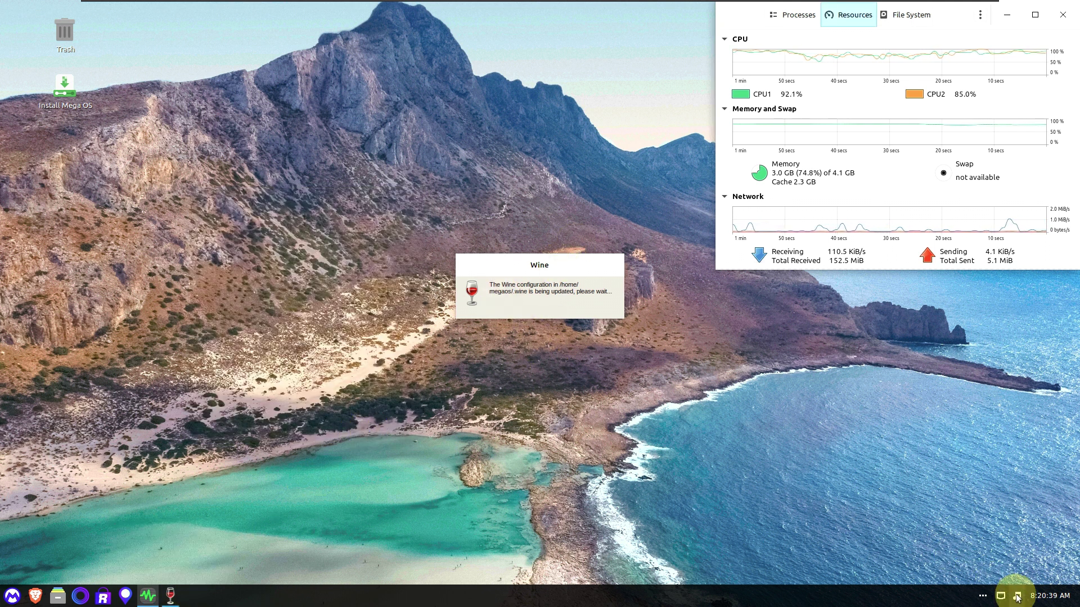
Maximize System Monitor and look through the list of running processes.
click(1036, 16)
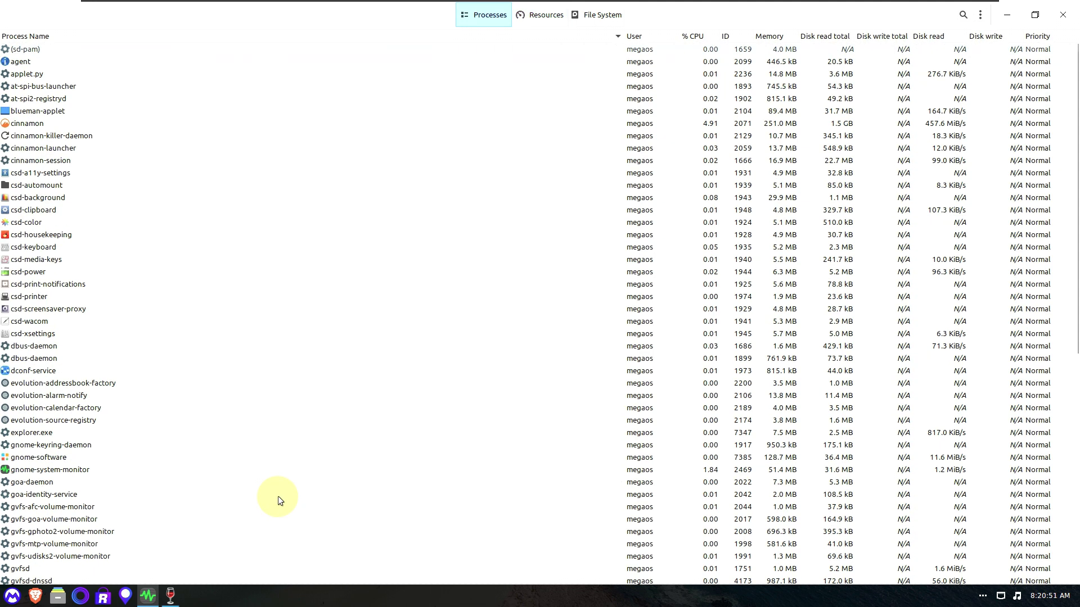
scroll(278, 496, down, 10)
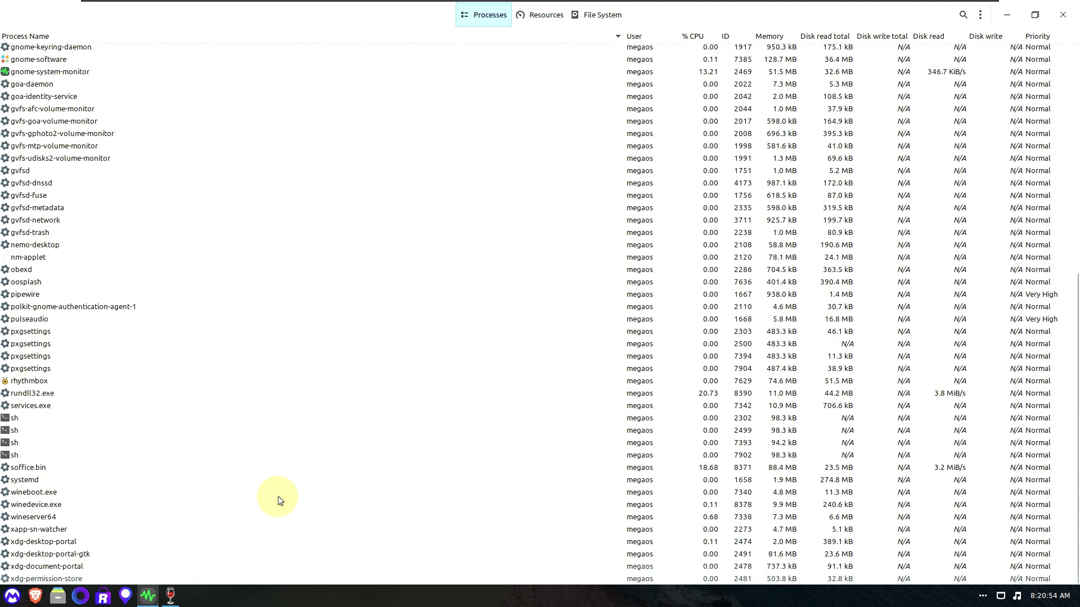
scroll(278, 496, up, 10)
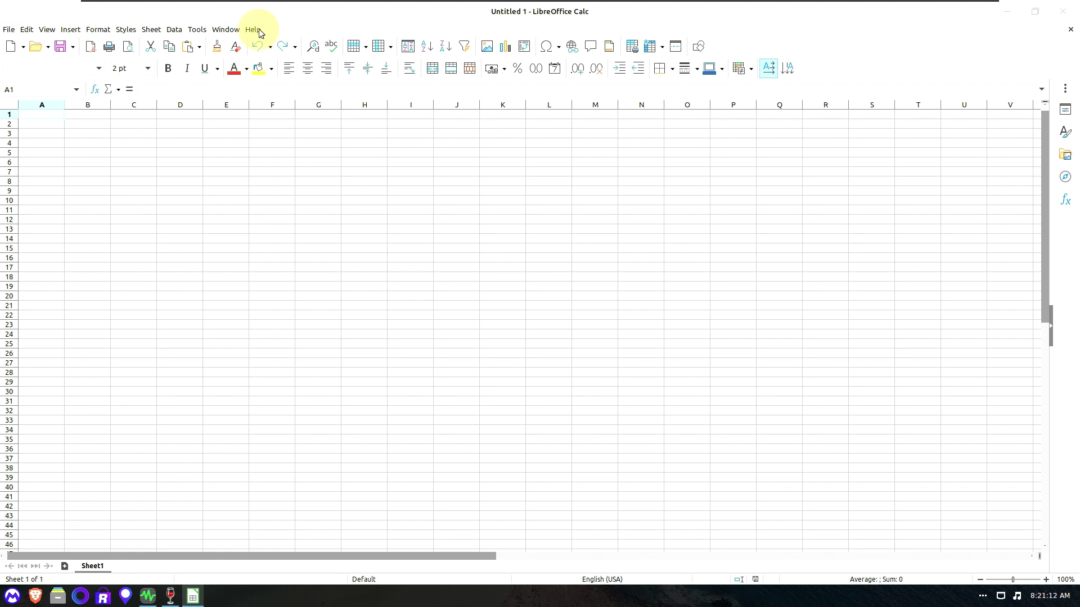
View the About LibreOffice version details in Calc, close the dialog, and exit LibreOffice.
click(252, 29)
click(320, 198)
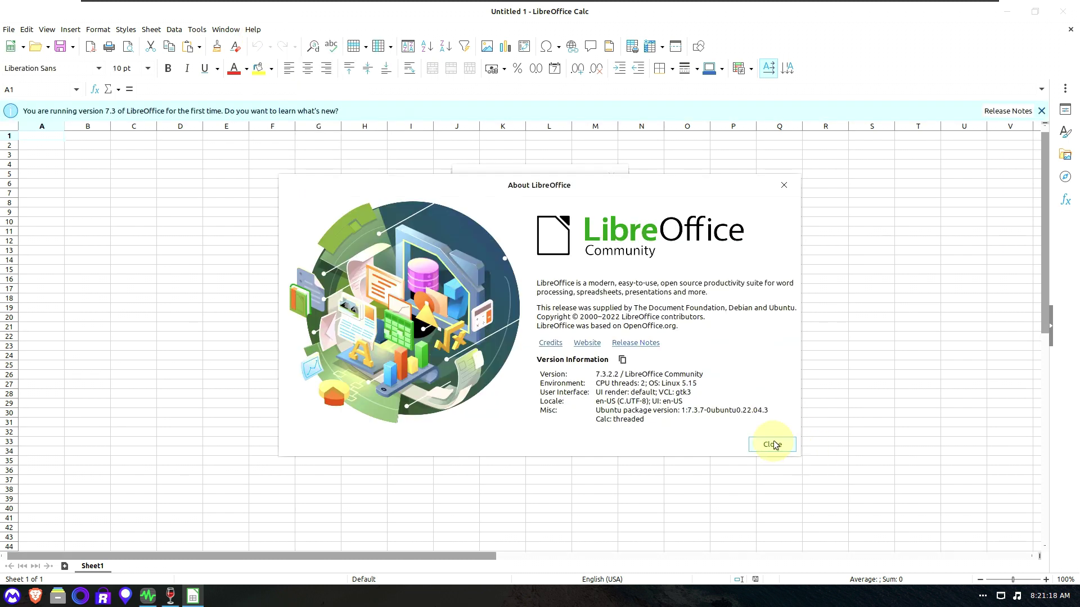
click(774, 444)
click(9, 29)
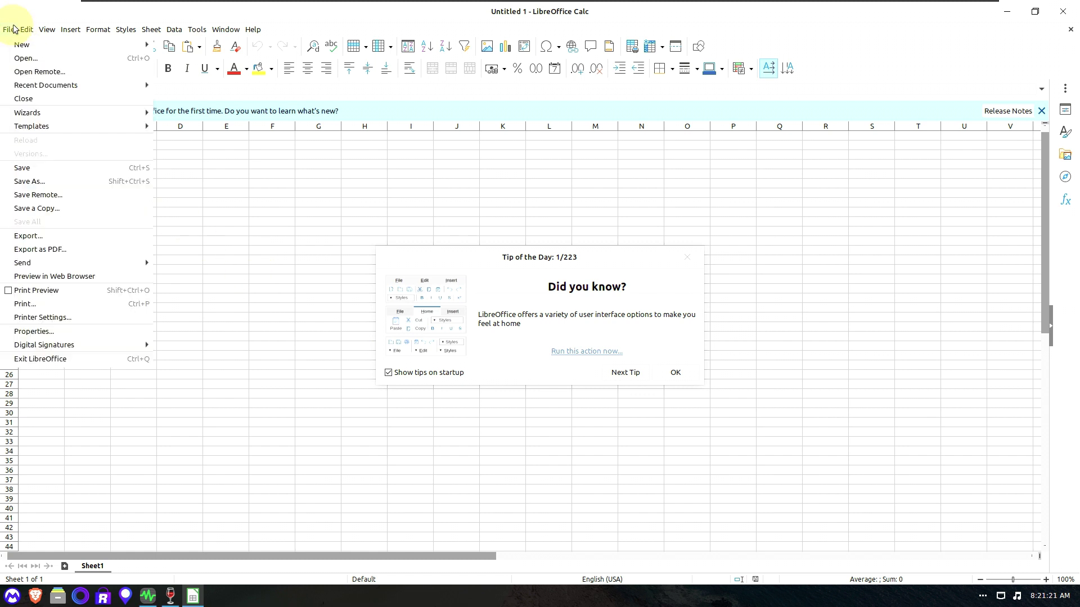
click(36, 360)
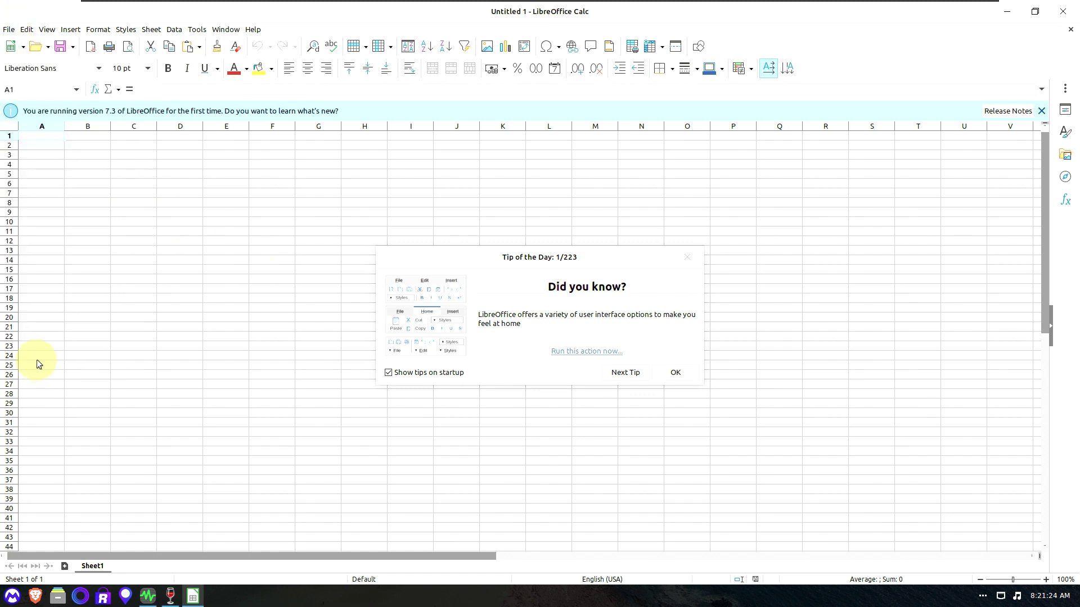
Dismiss the Tip of the Day in Calc, and view the CPU, memory and network graphs in System Monitor before closing it.
click(675, 374)
click(527, 15)
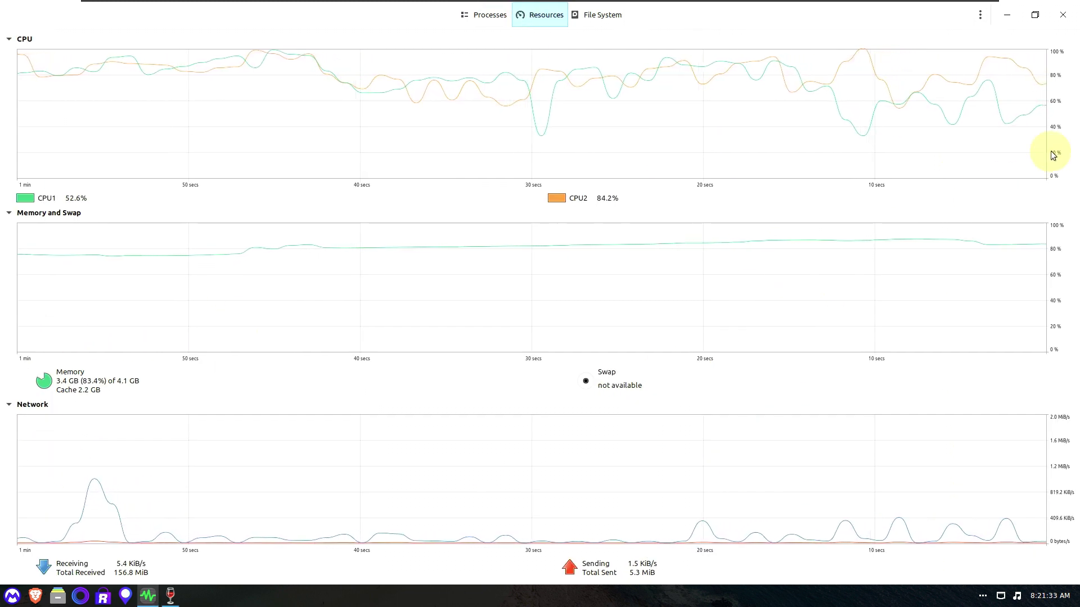
click(1062, 15)
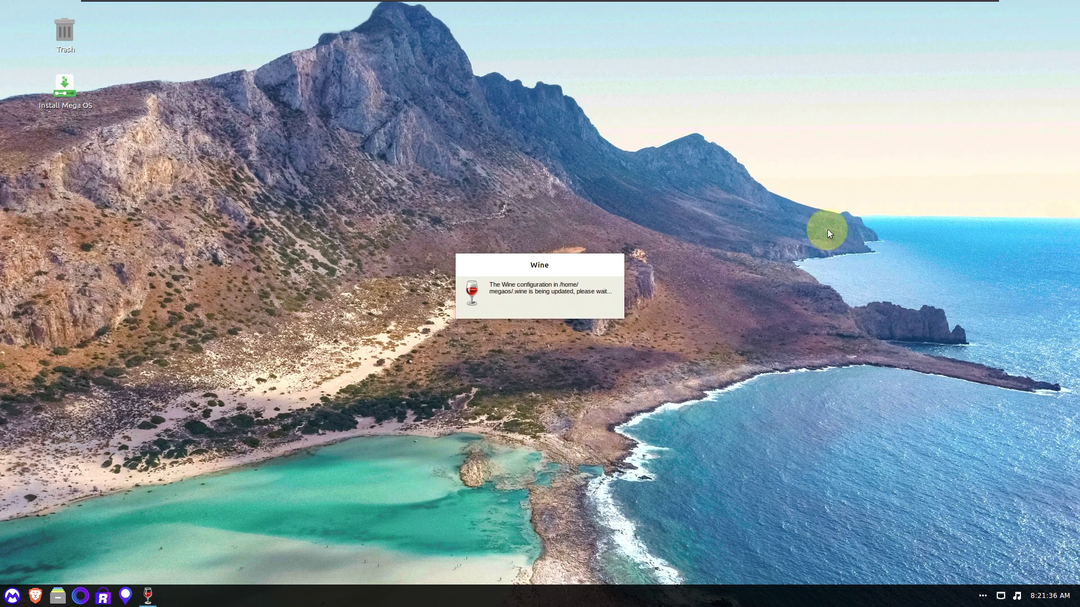
Try to lock the screen, and shut down the live system, confirming the shutdown.
click(13, 597)
click(62, 566)
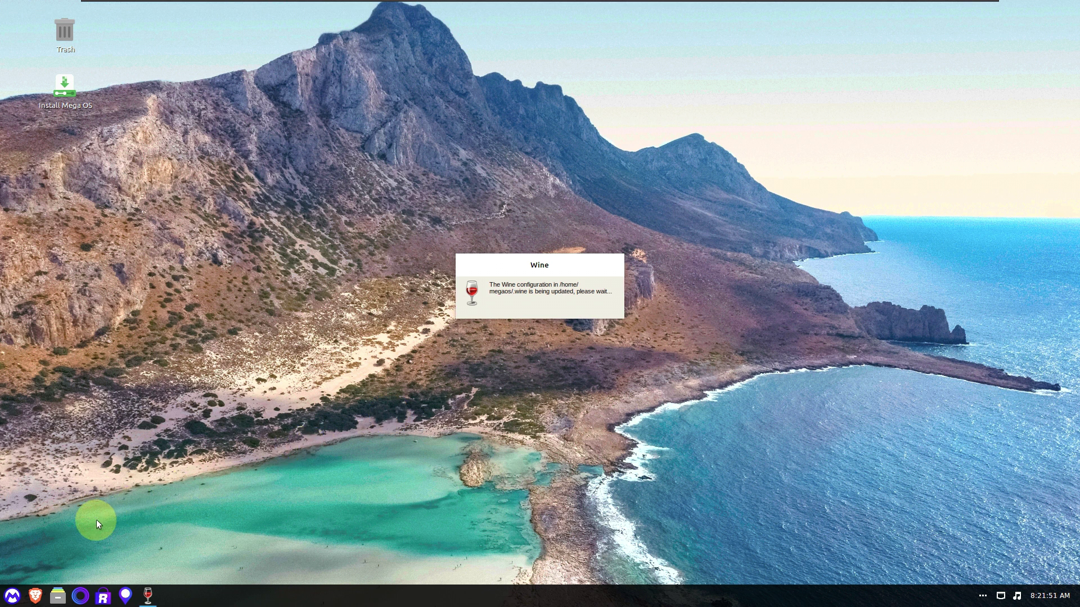
click(12, 598)
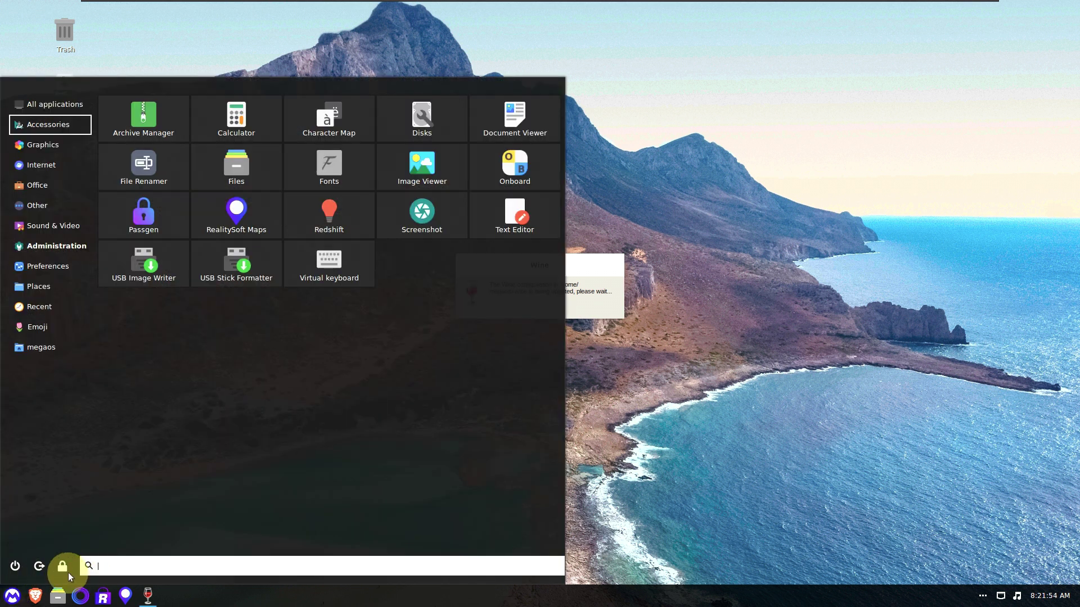
click(15, 565)
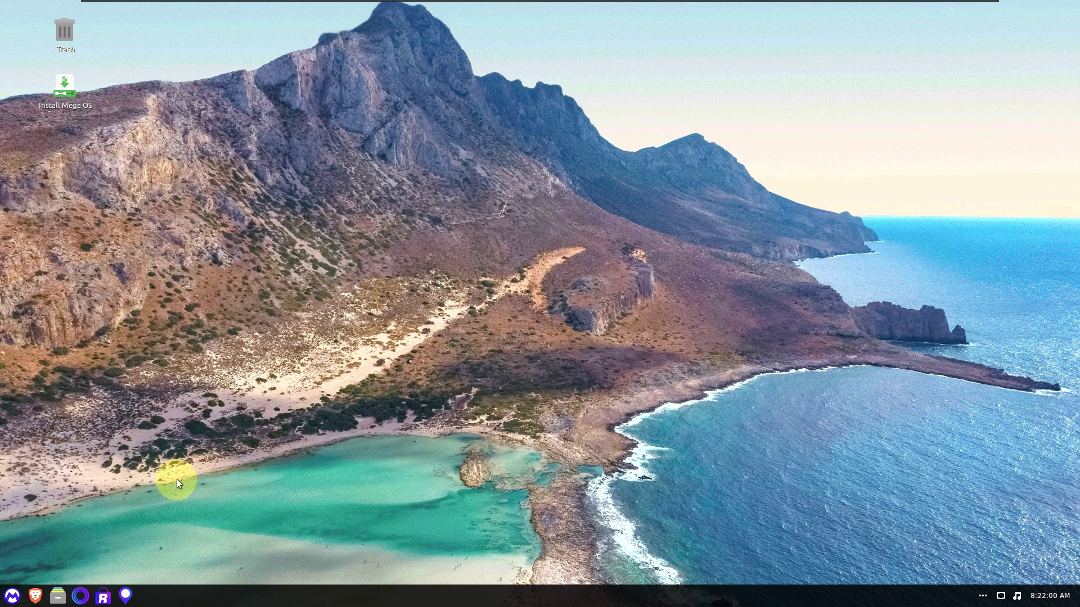
click(603, 330)
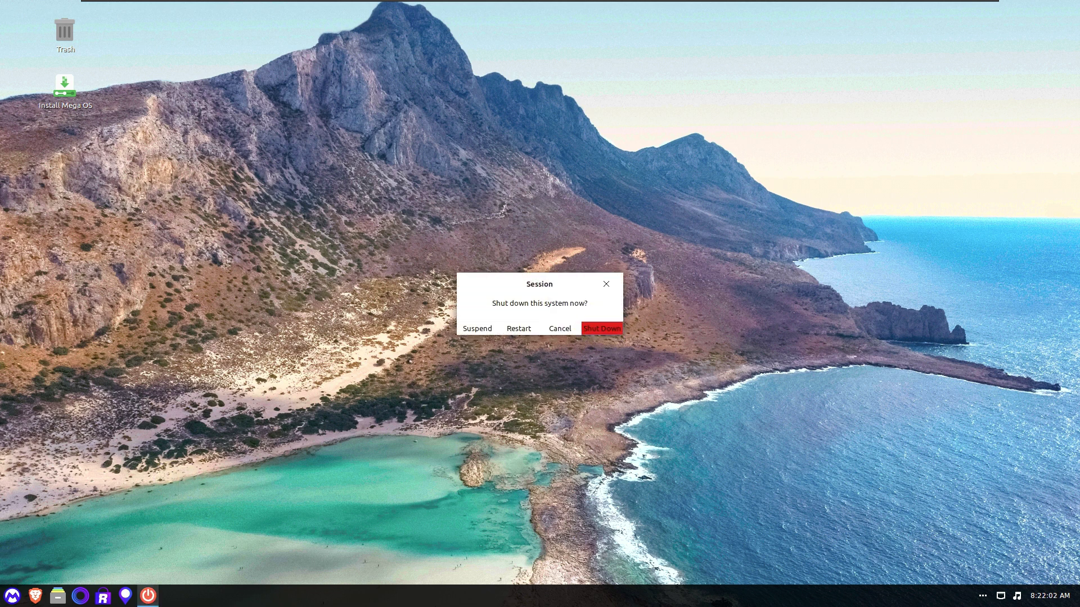